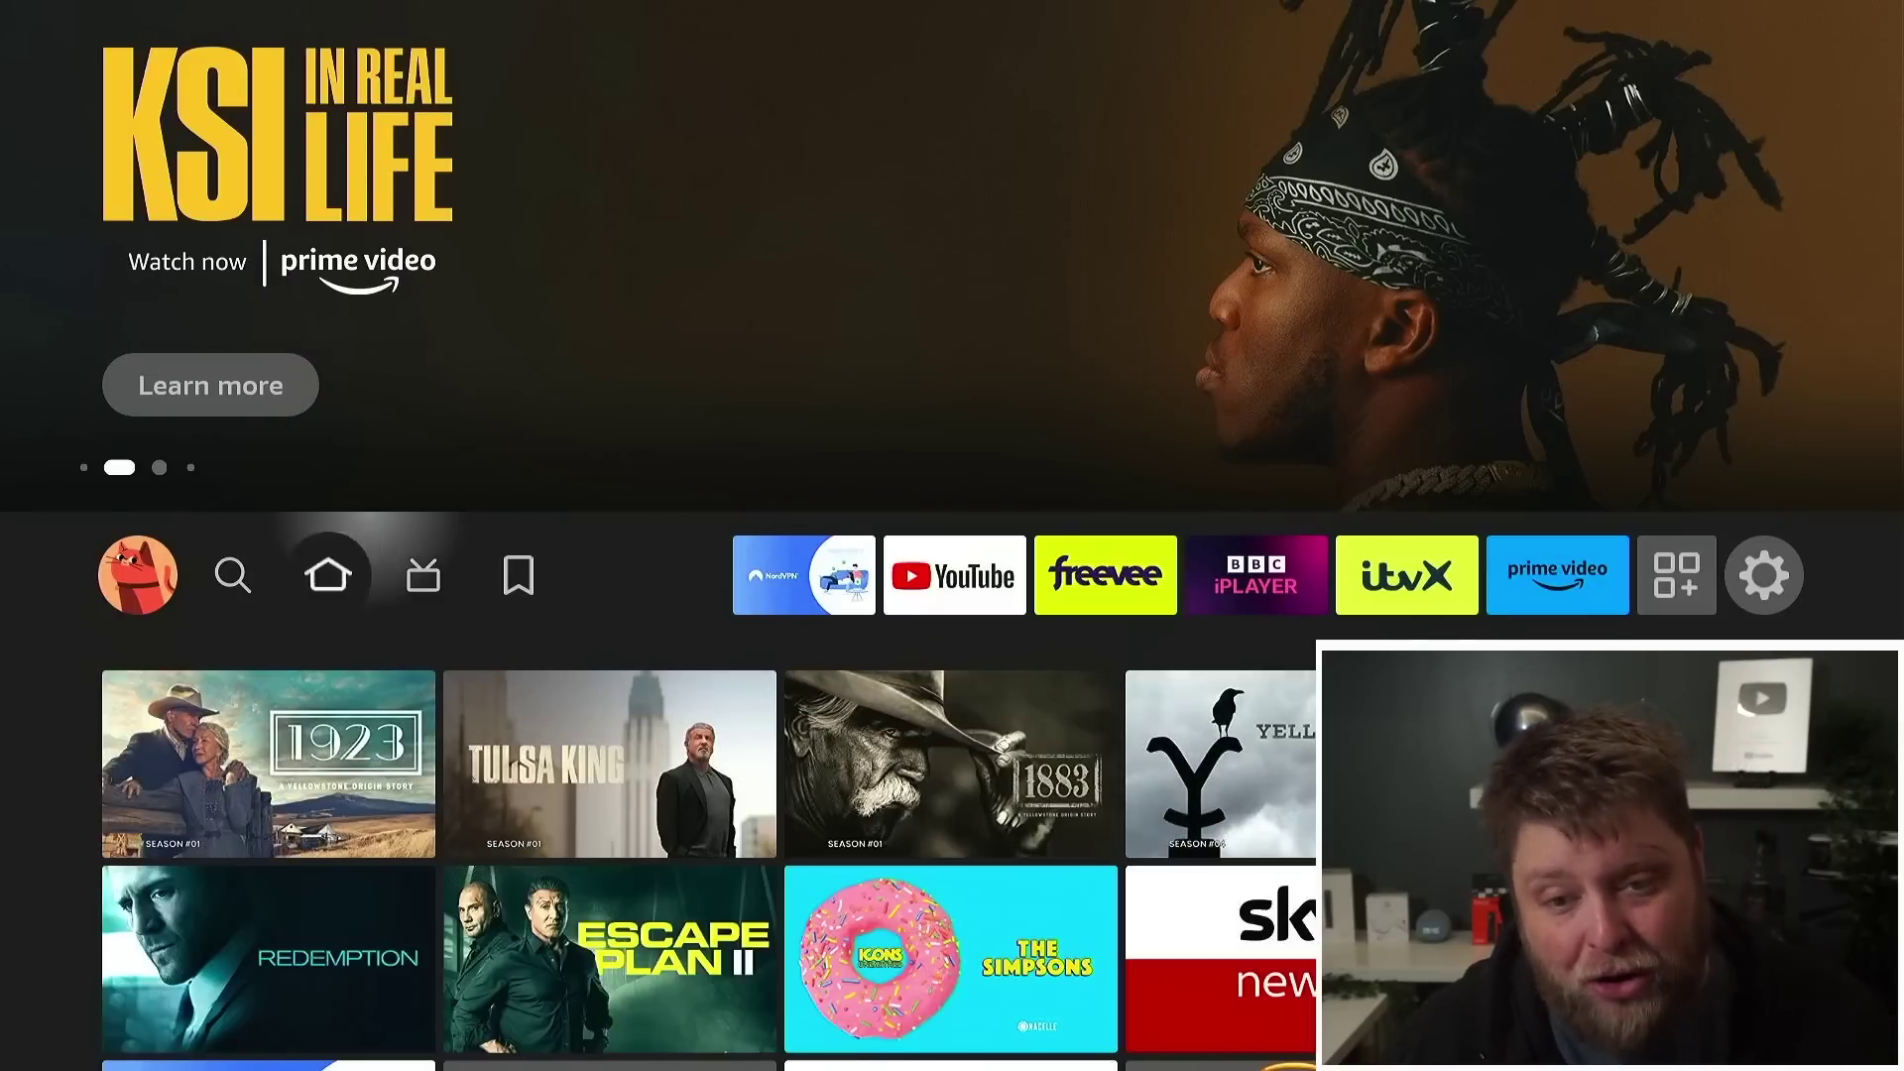
- Open the Applications settings from the home screen
key("Right")
key("Right")
key("Right")
key("Right")
key("Right")
key("Right")
key("Right")
key("Right")
key("Right")
key("Right")
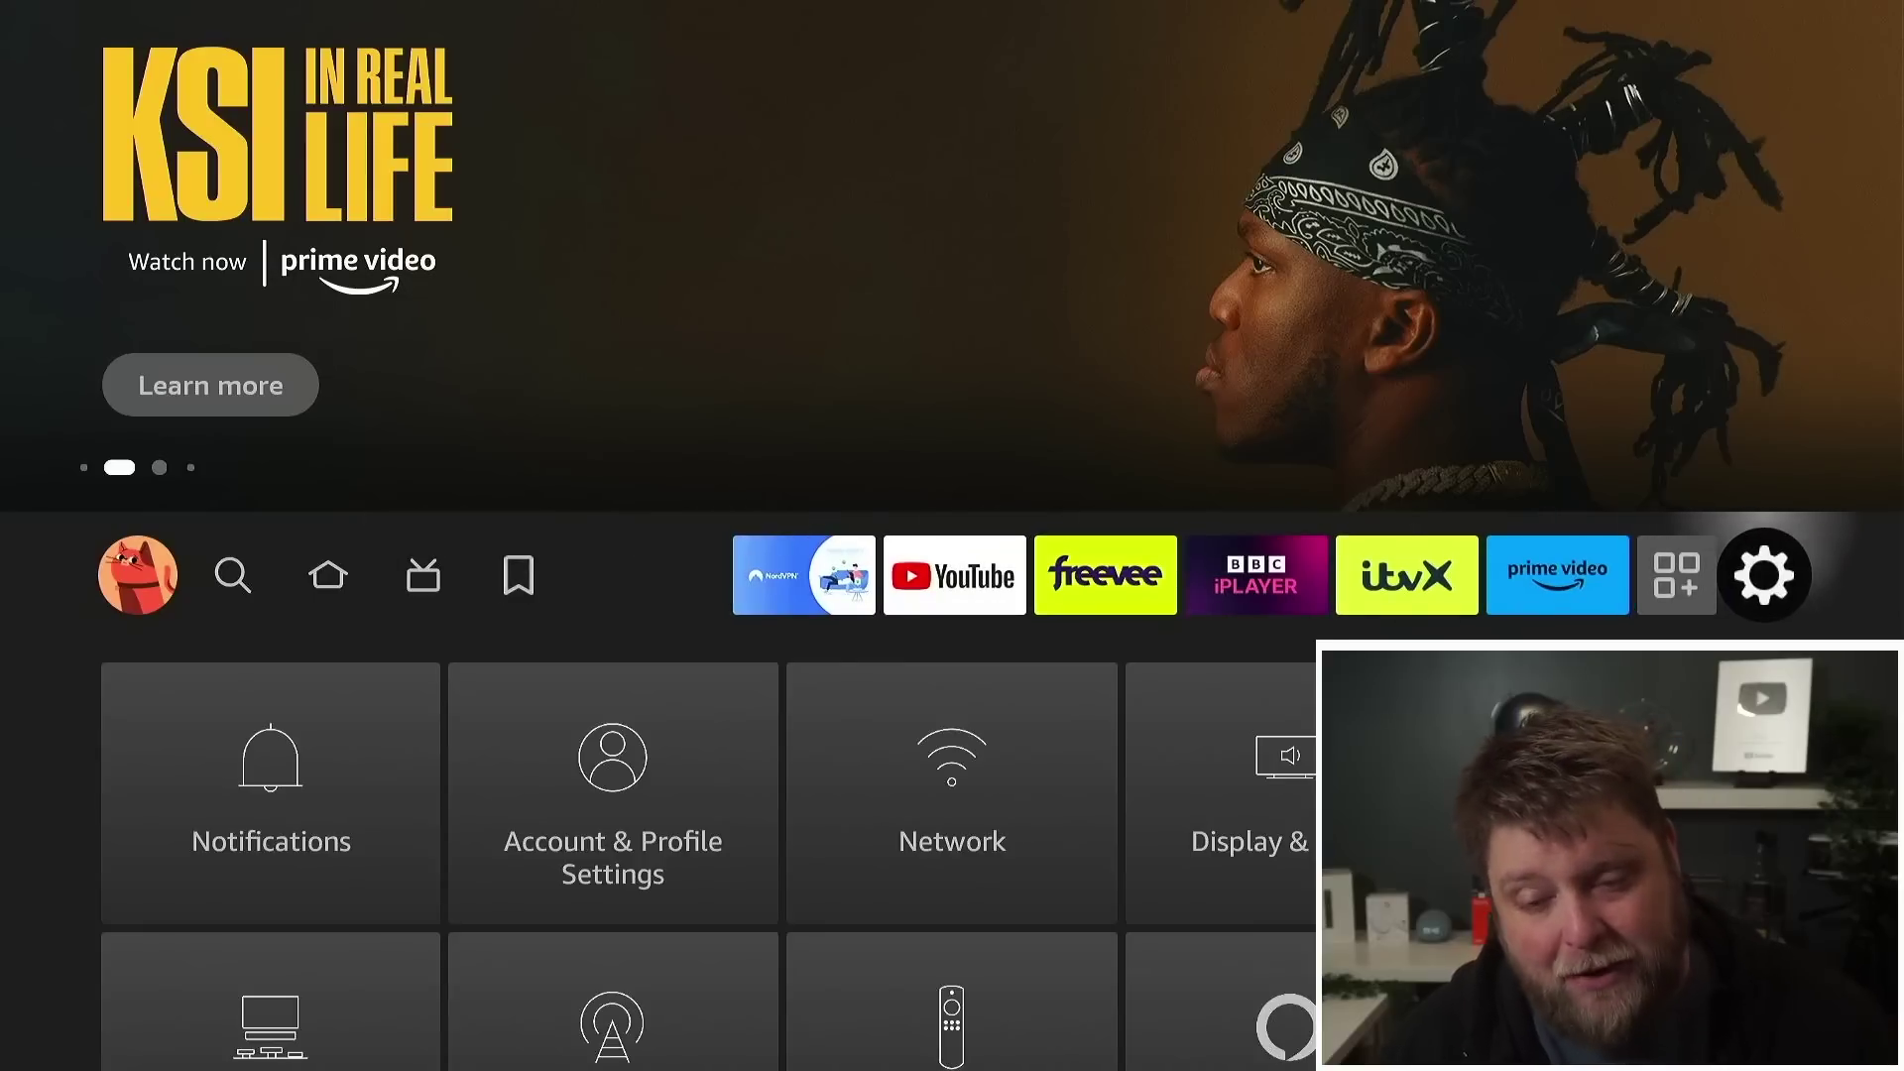
key("Down")
key("Right")
key("Right")
key("Right")
key("Right")
key("Return")
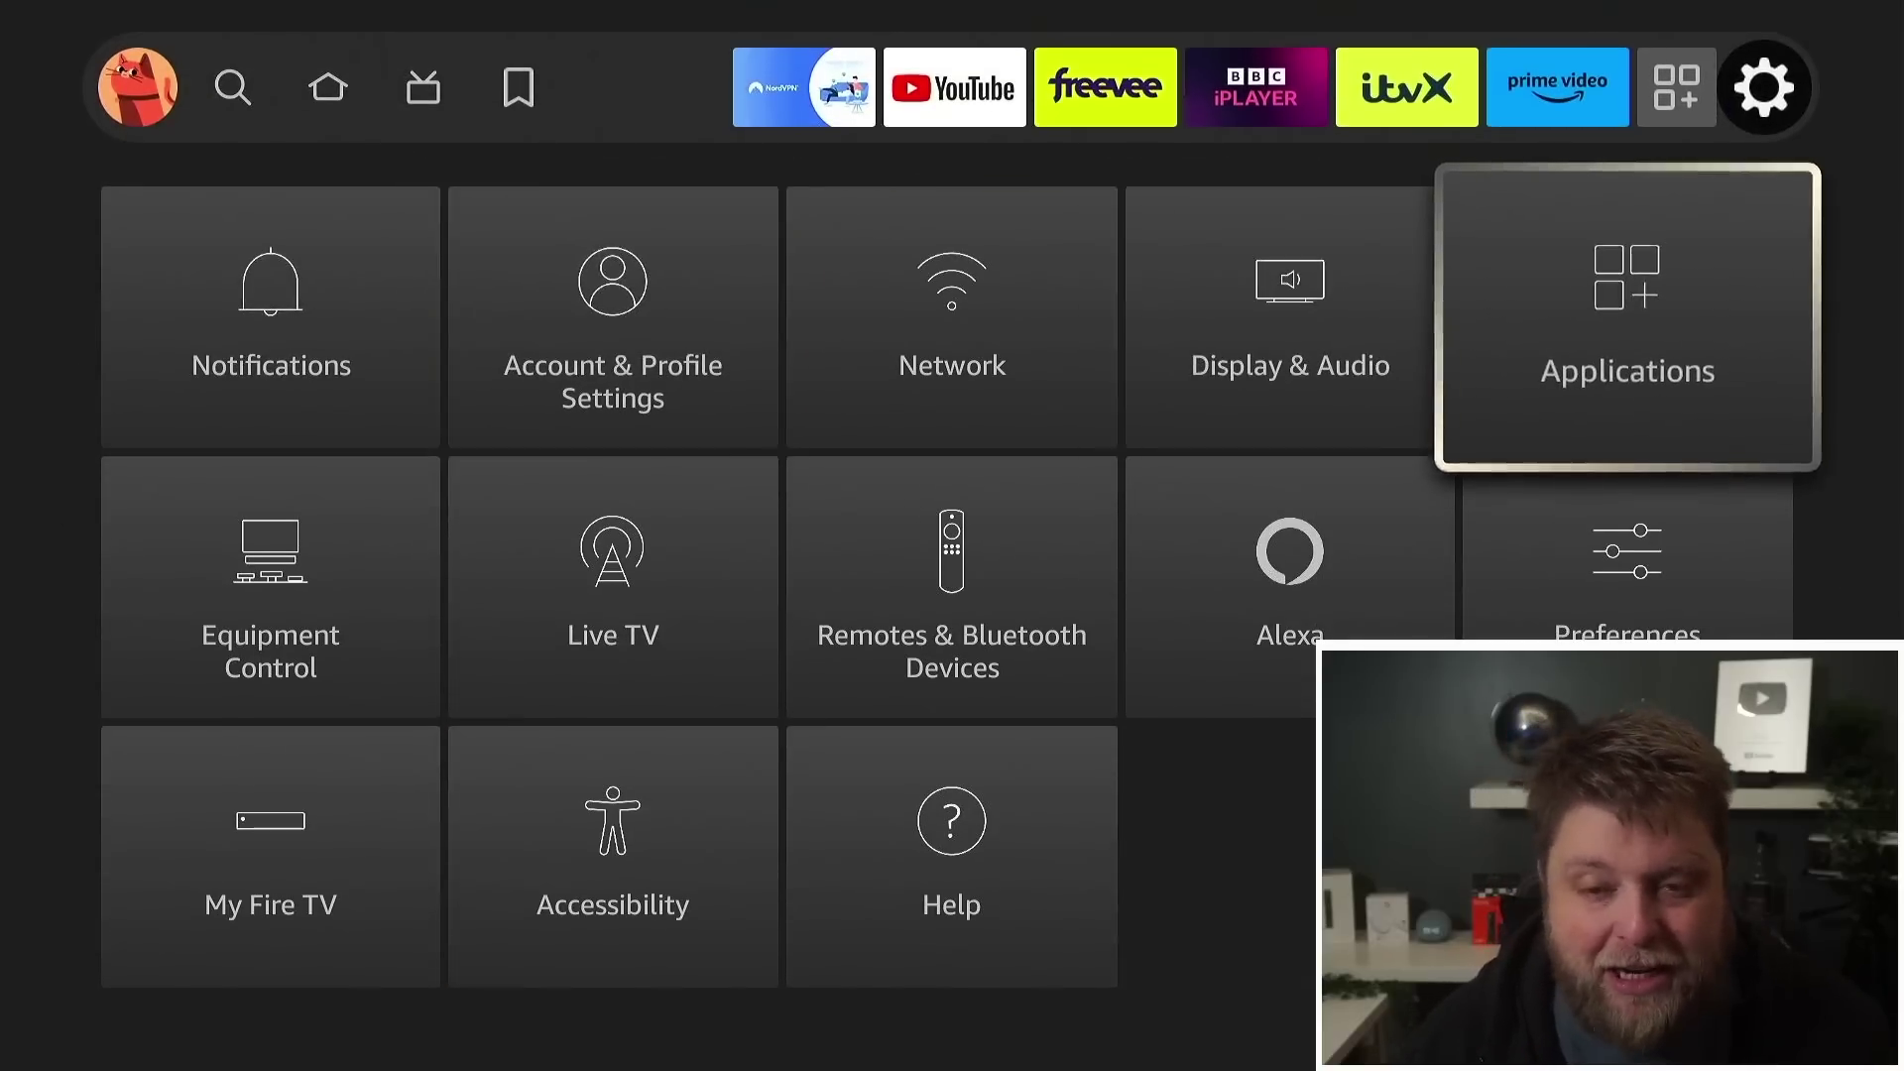
- Clear the cache of the ITVX app in the list of installed applications
key("Down")
key("Down")
key("Down")
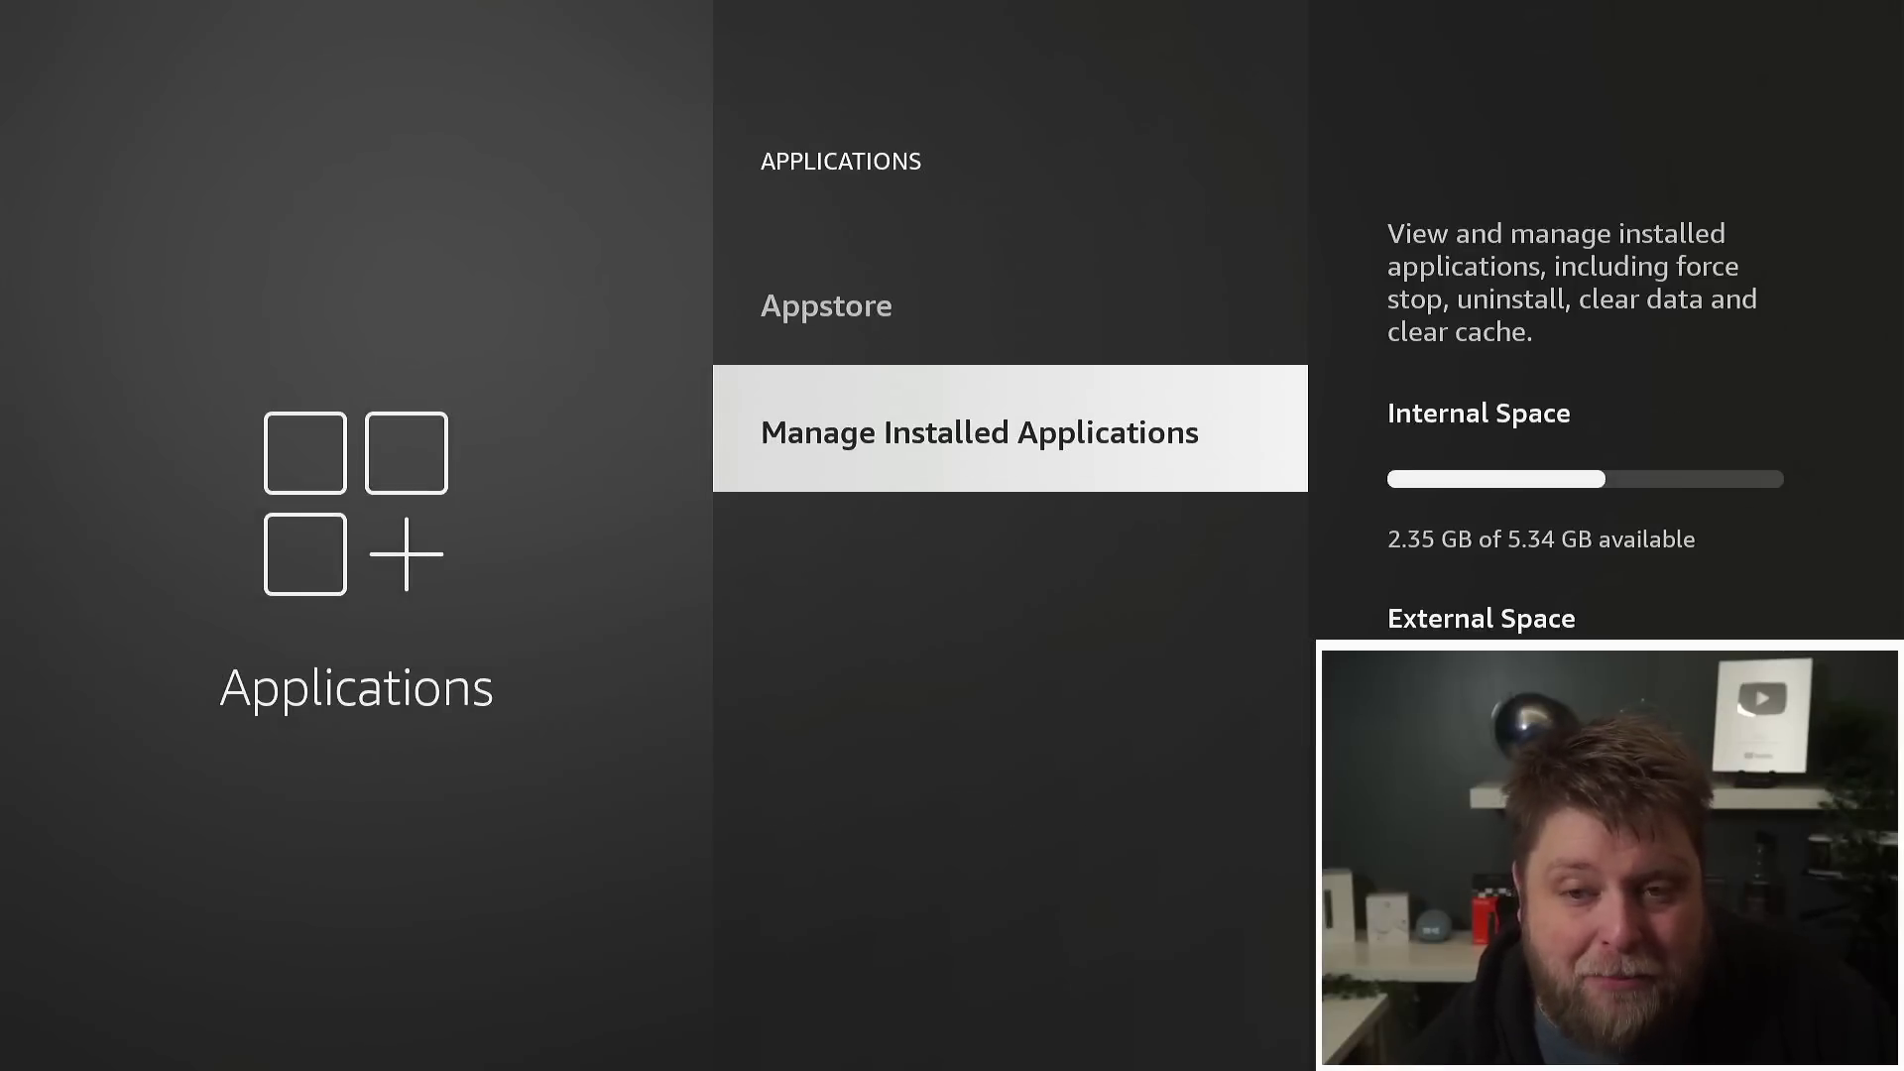
key("Return")
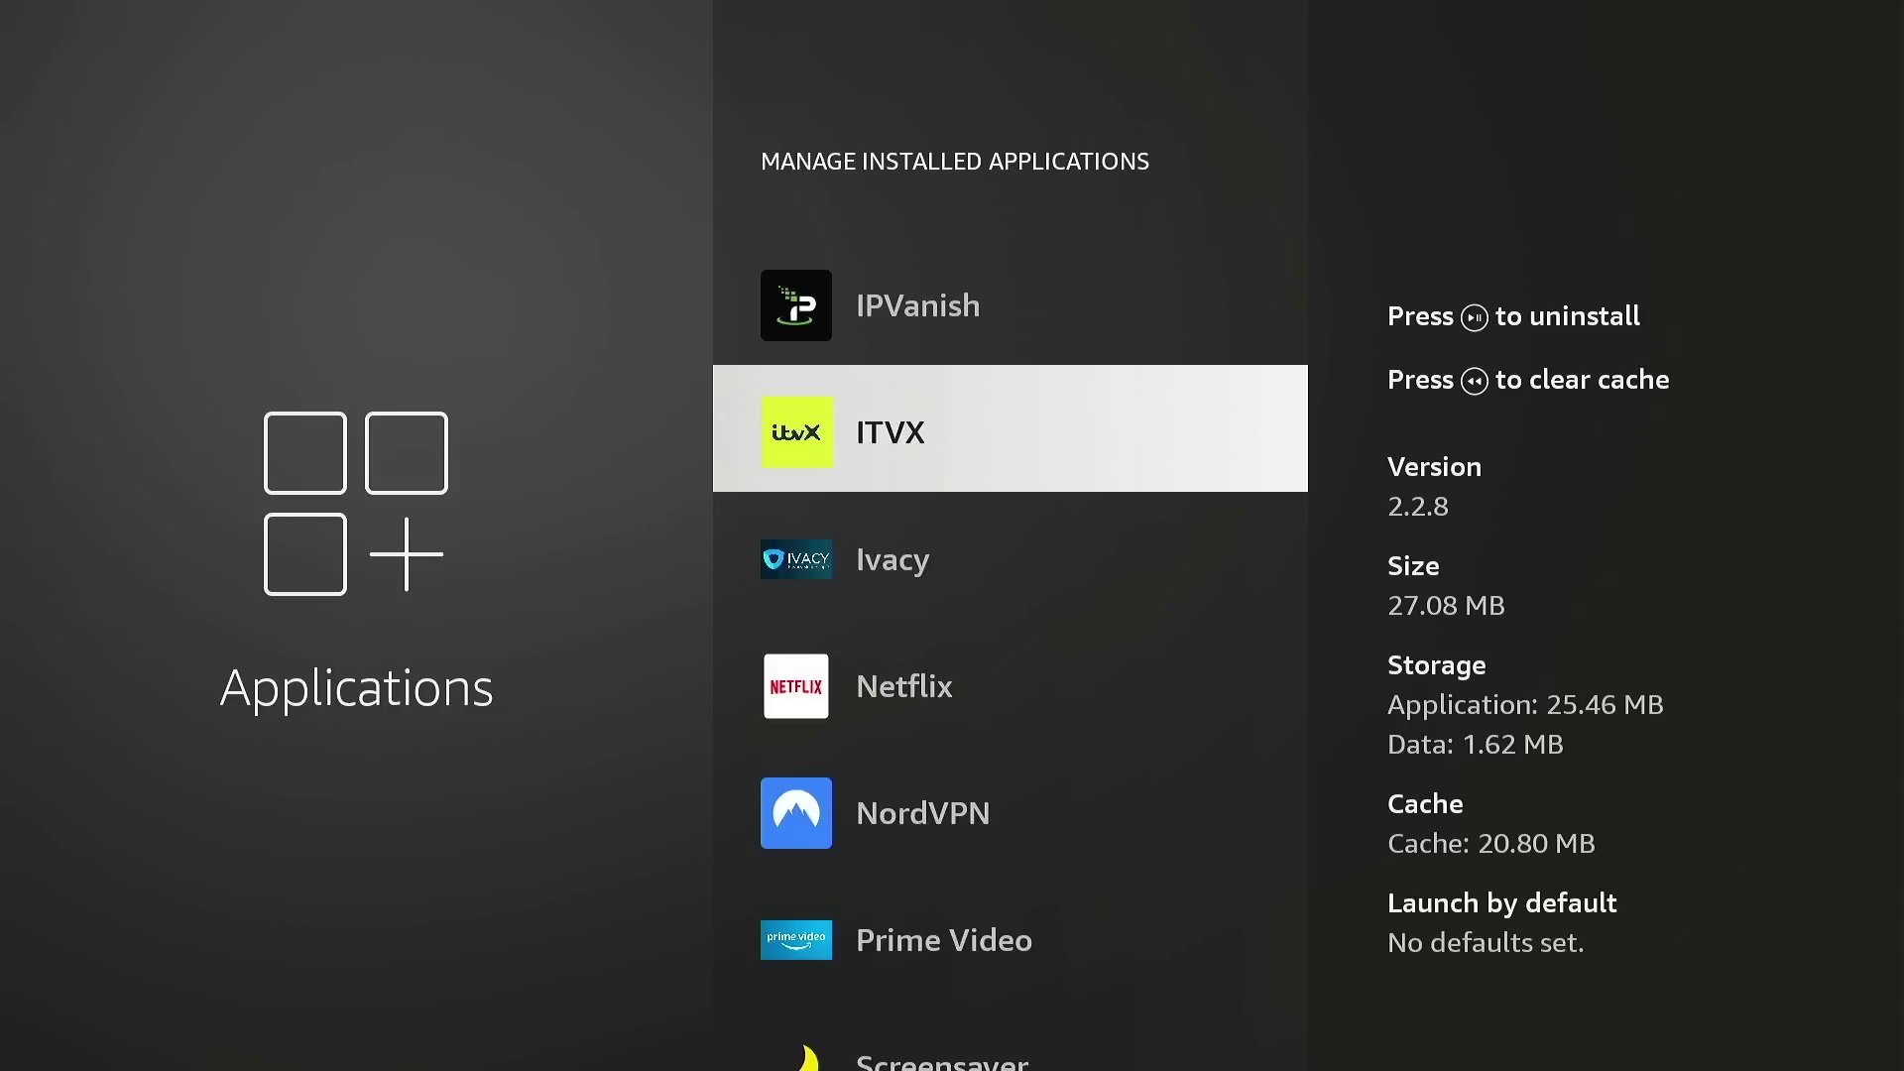
key("XF86AudioRewind")
key("Return")
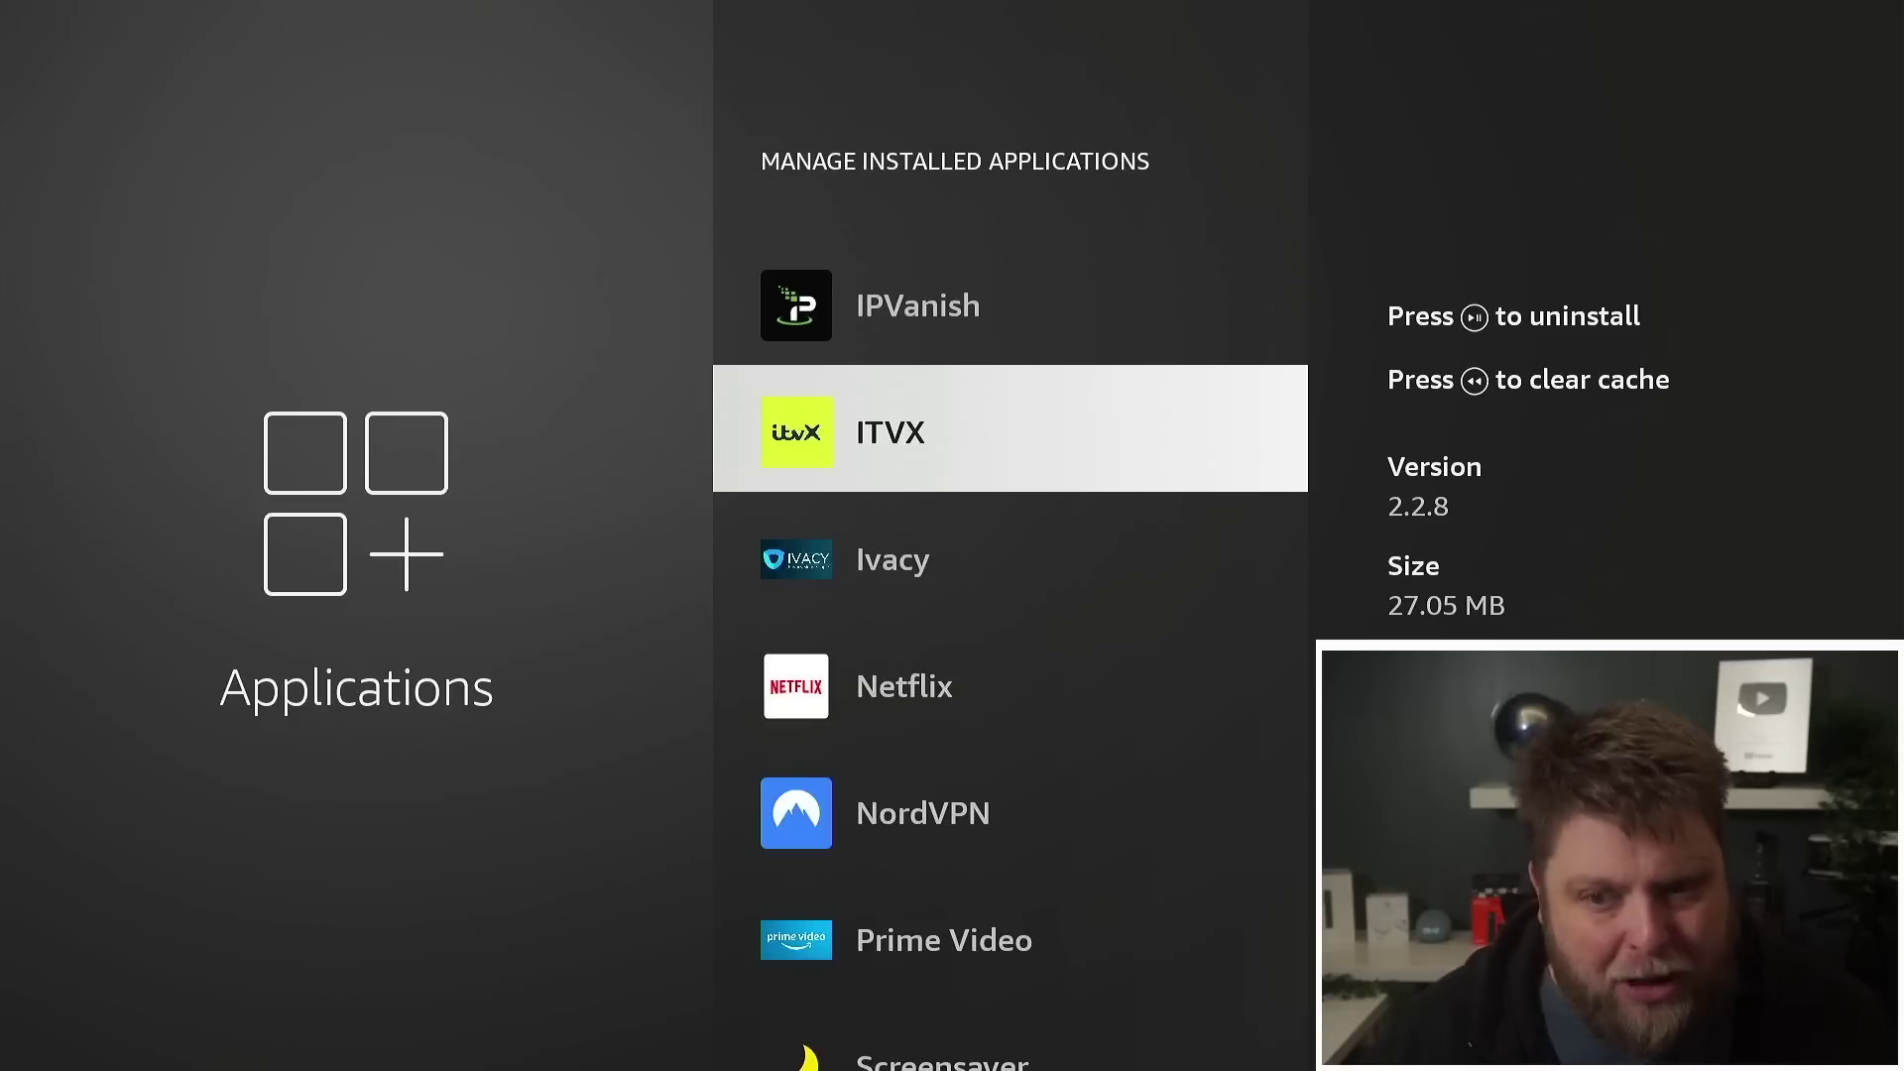
- Return to the home screen and open the Preferences settings
key("Home")
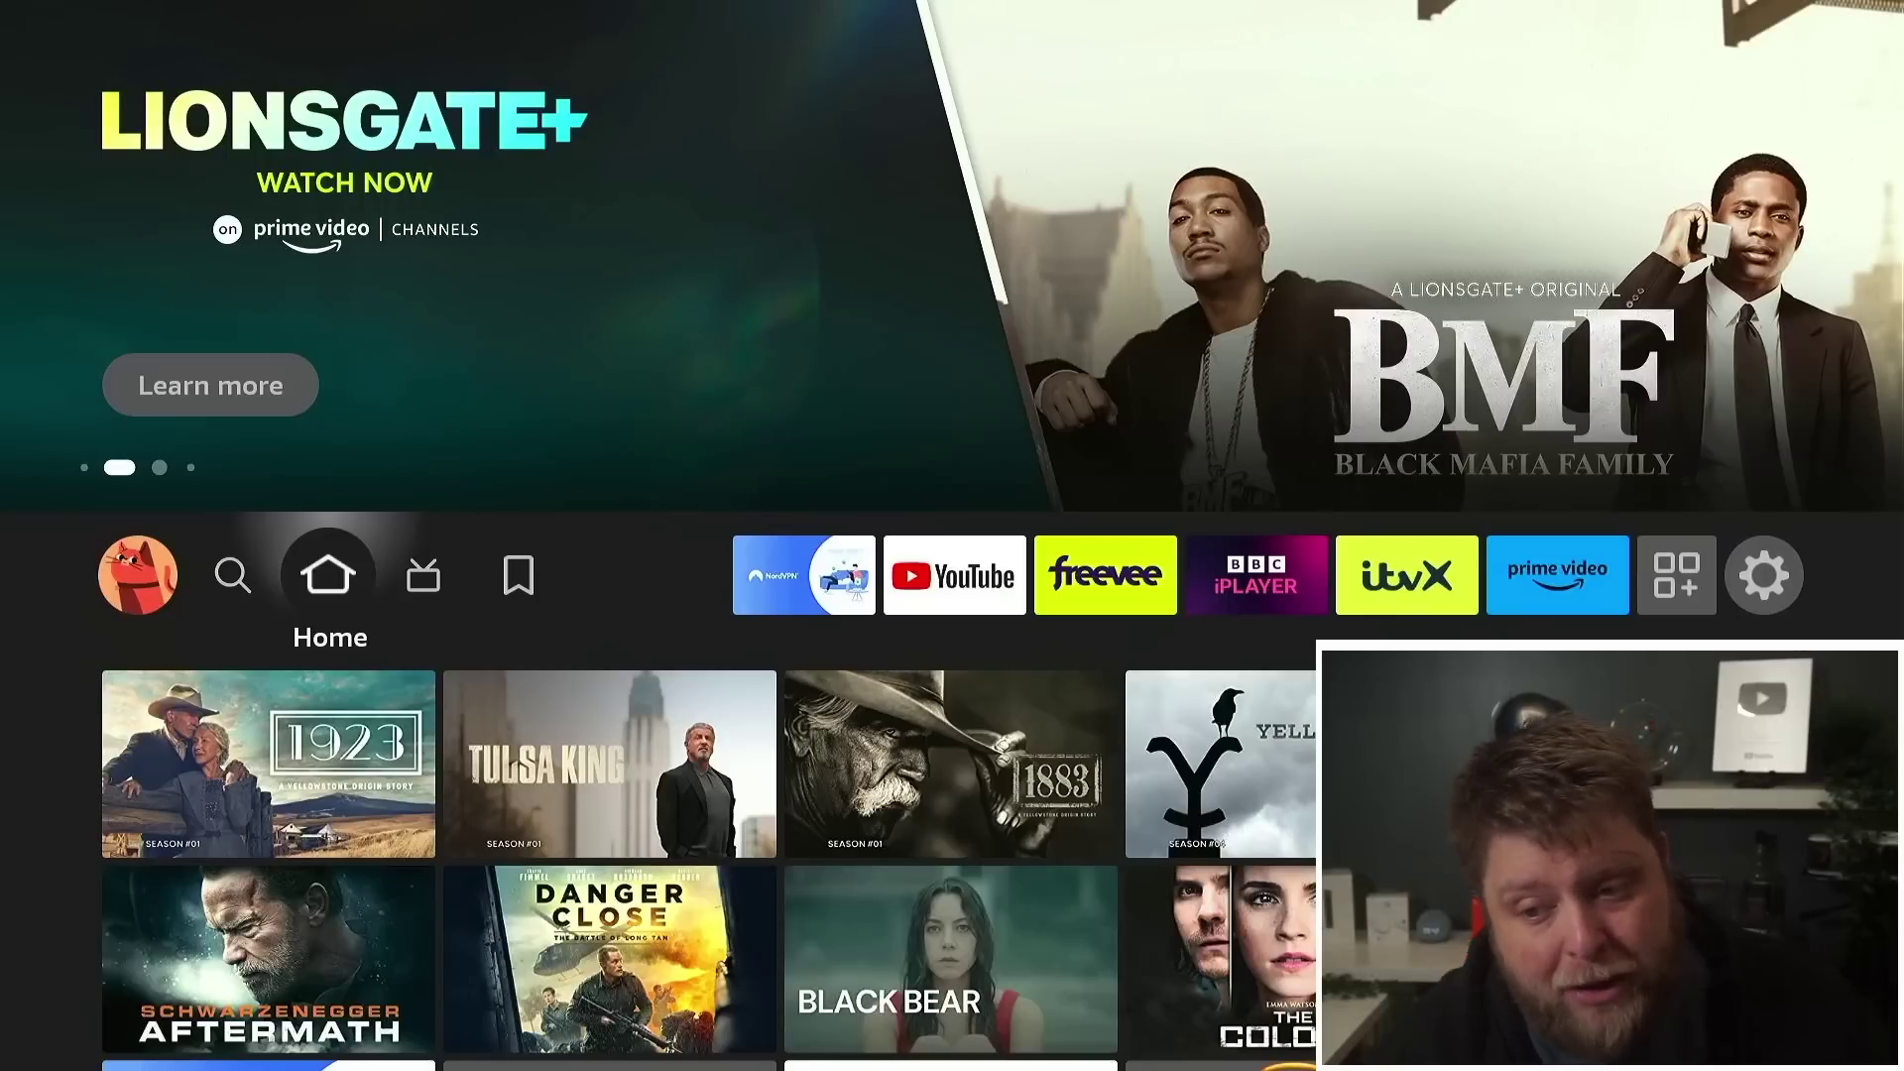
key("Right")
key("Right")
key("Right")
key("Right")
key("Right")
key("Right")
key("Right")
key("Right")
key("Right")
key("Right")
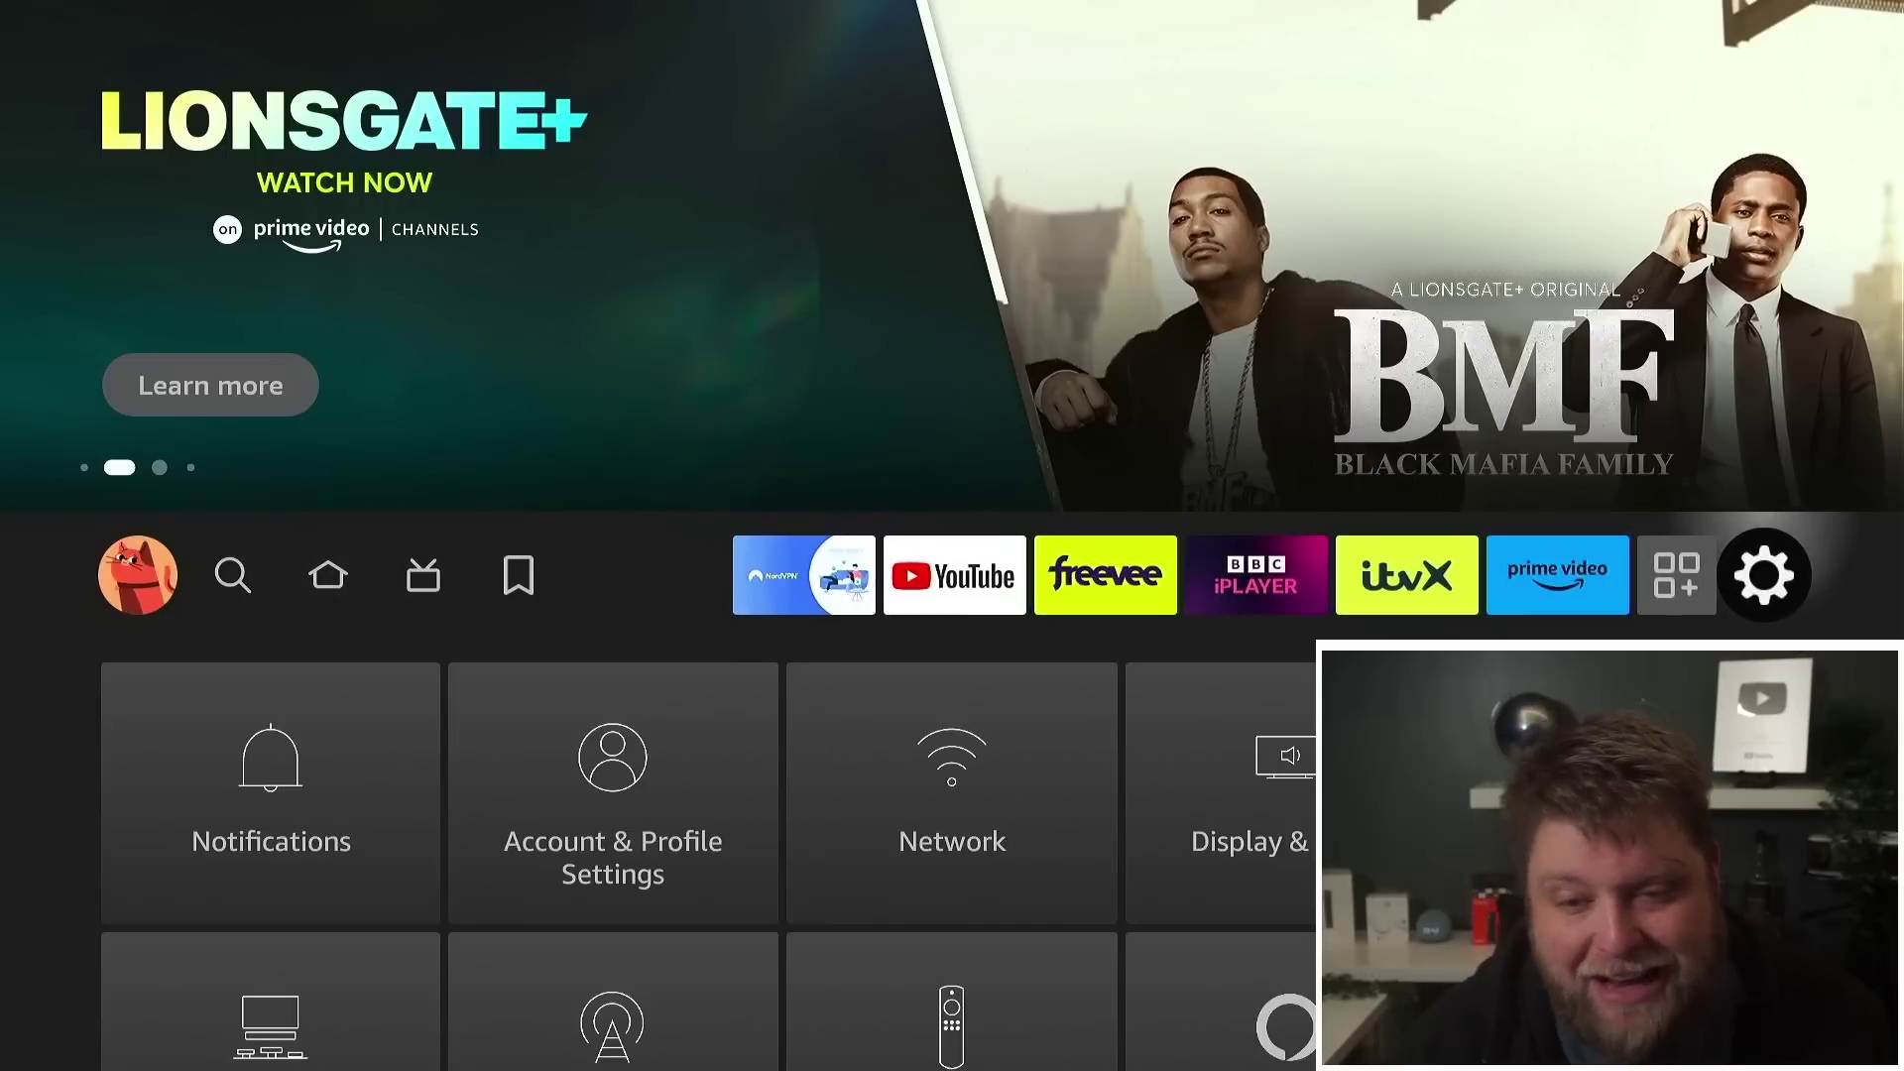
key("Down")
key("Down")
key("Right")
key("Right")
key("Right")
key("Right")
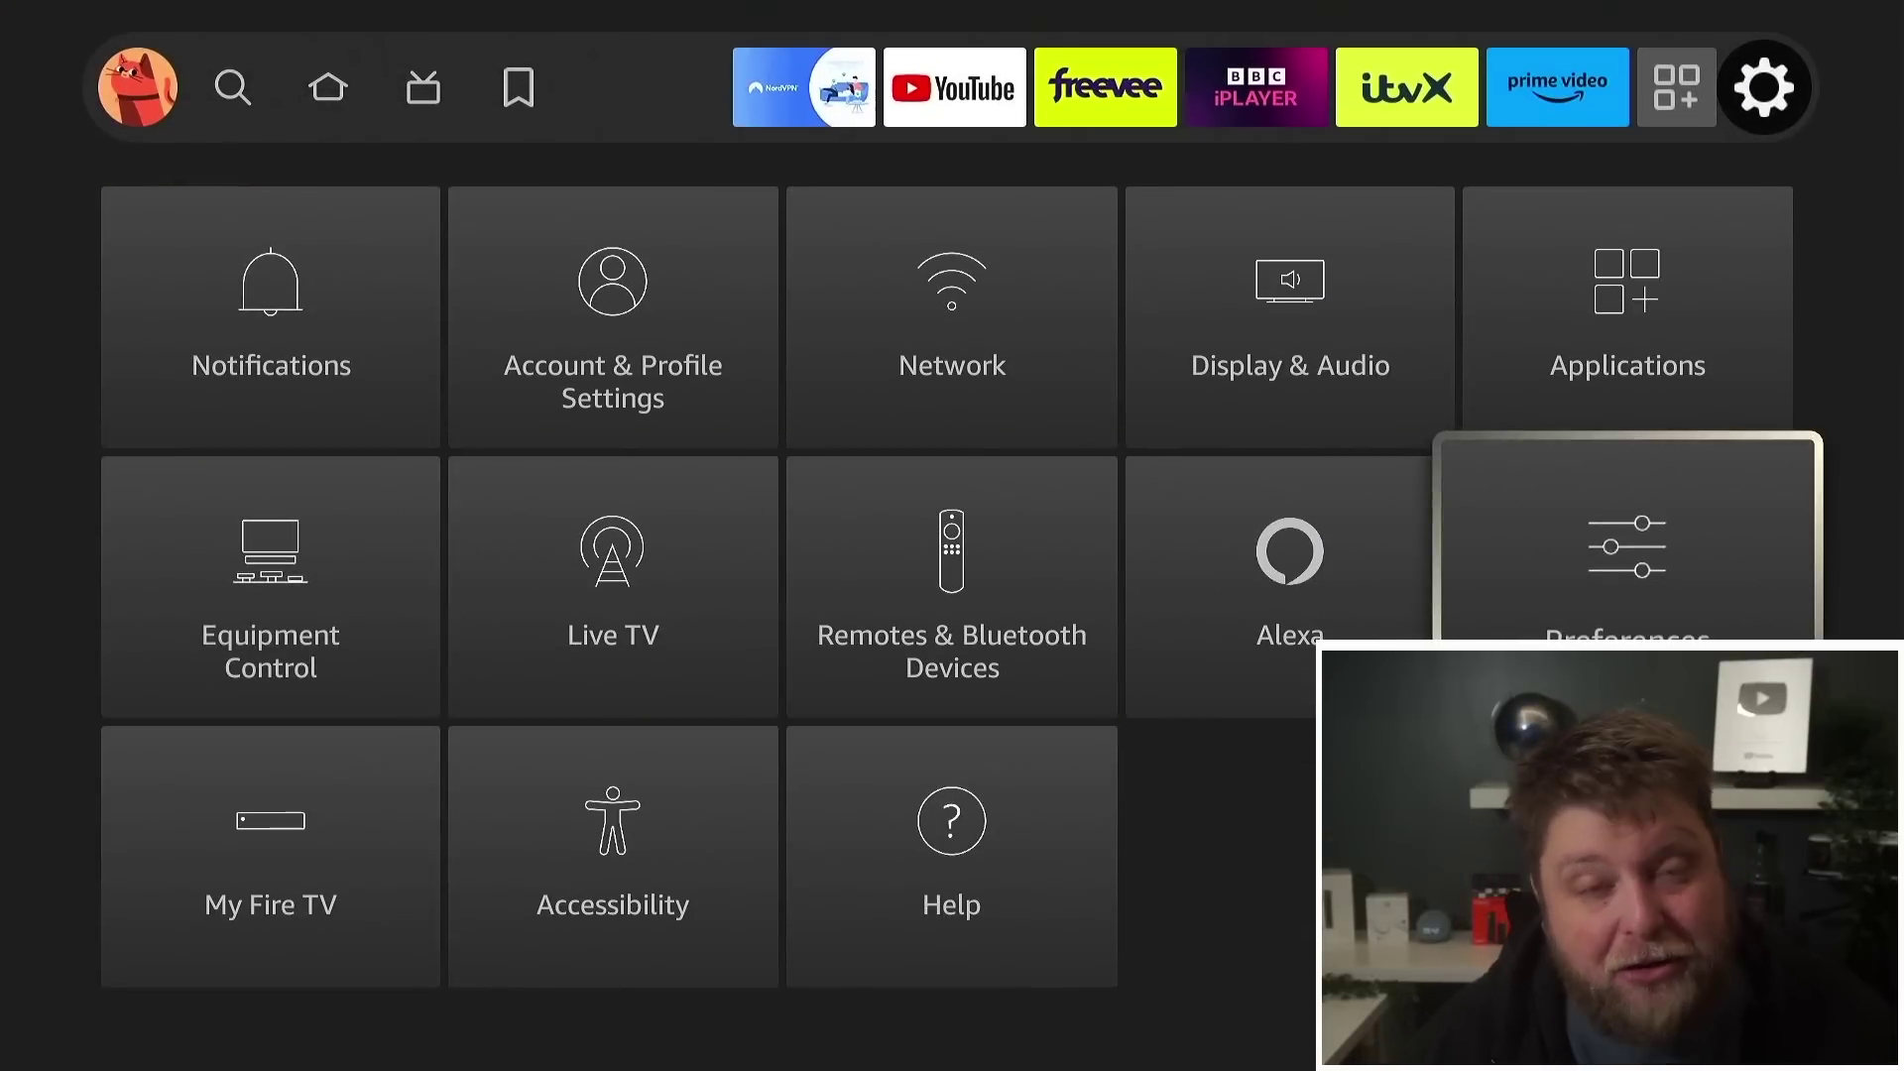
key("Return")
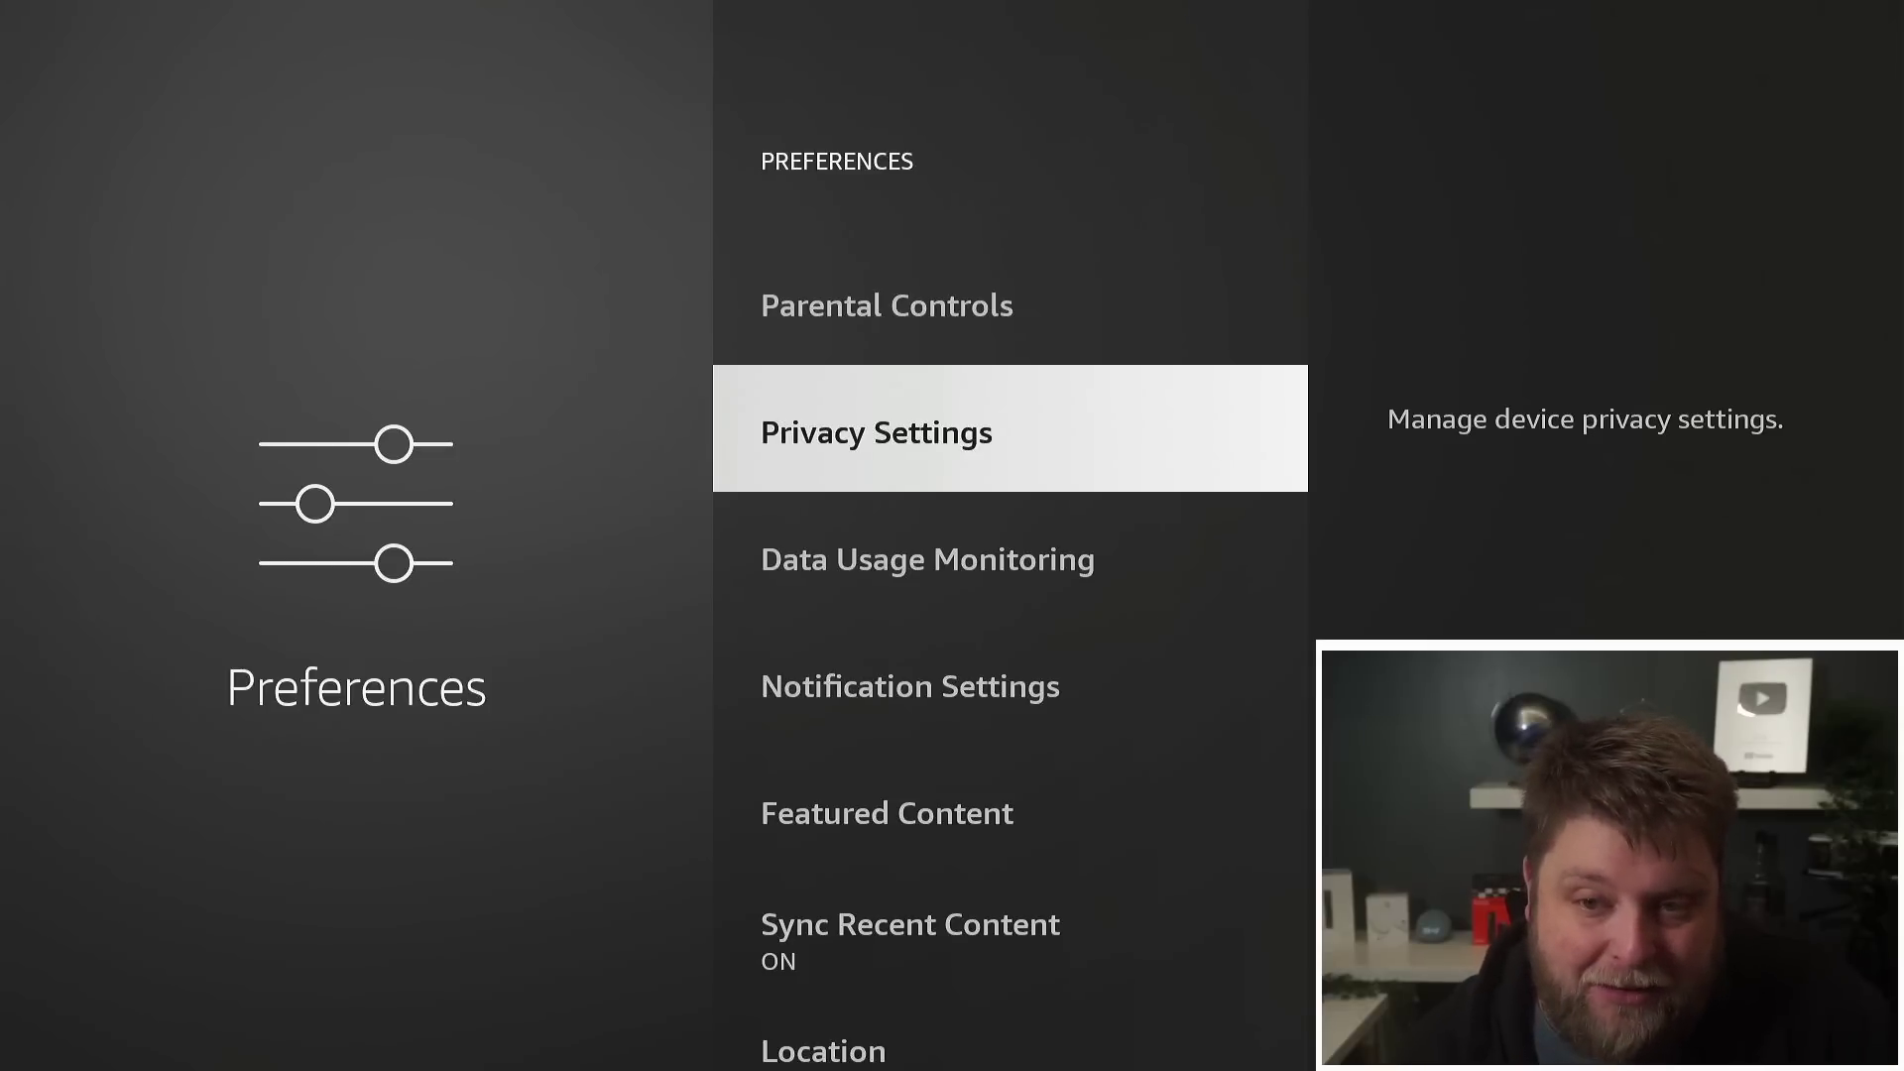
- Turn off Device Usage Data in the privacy settings
key("Return")
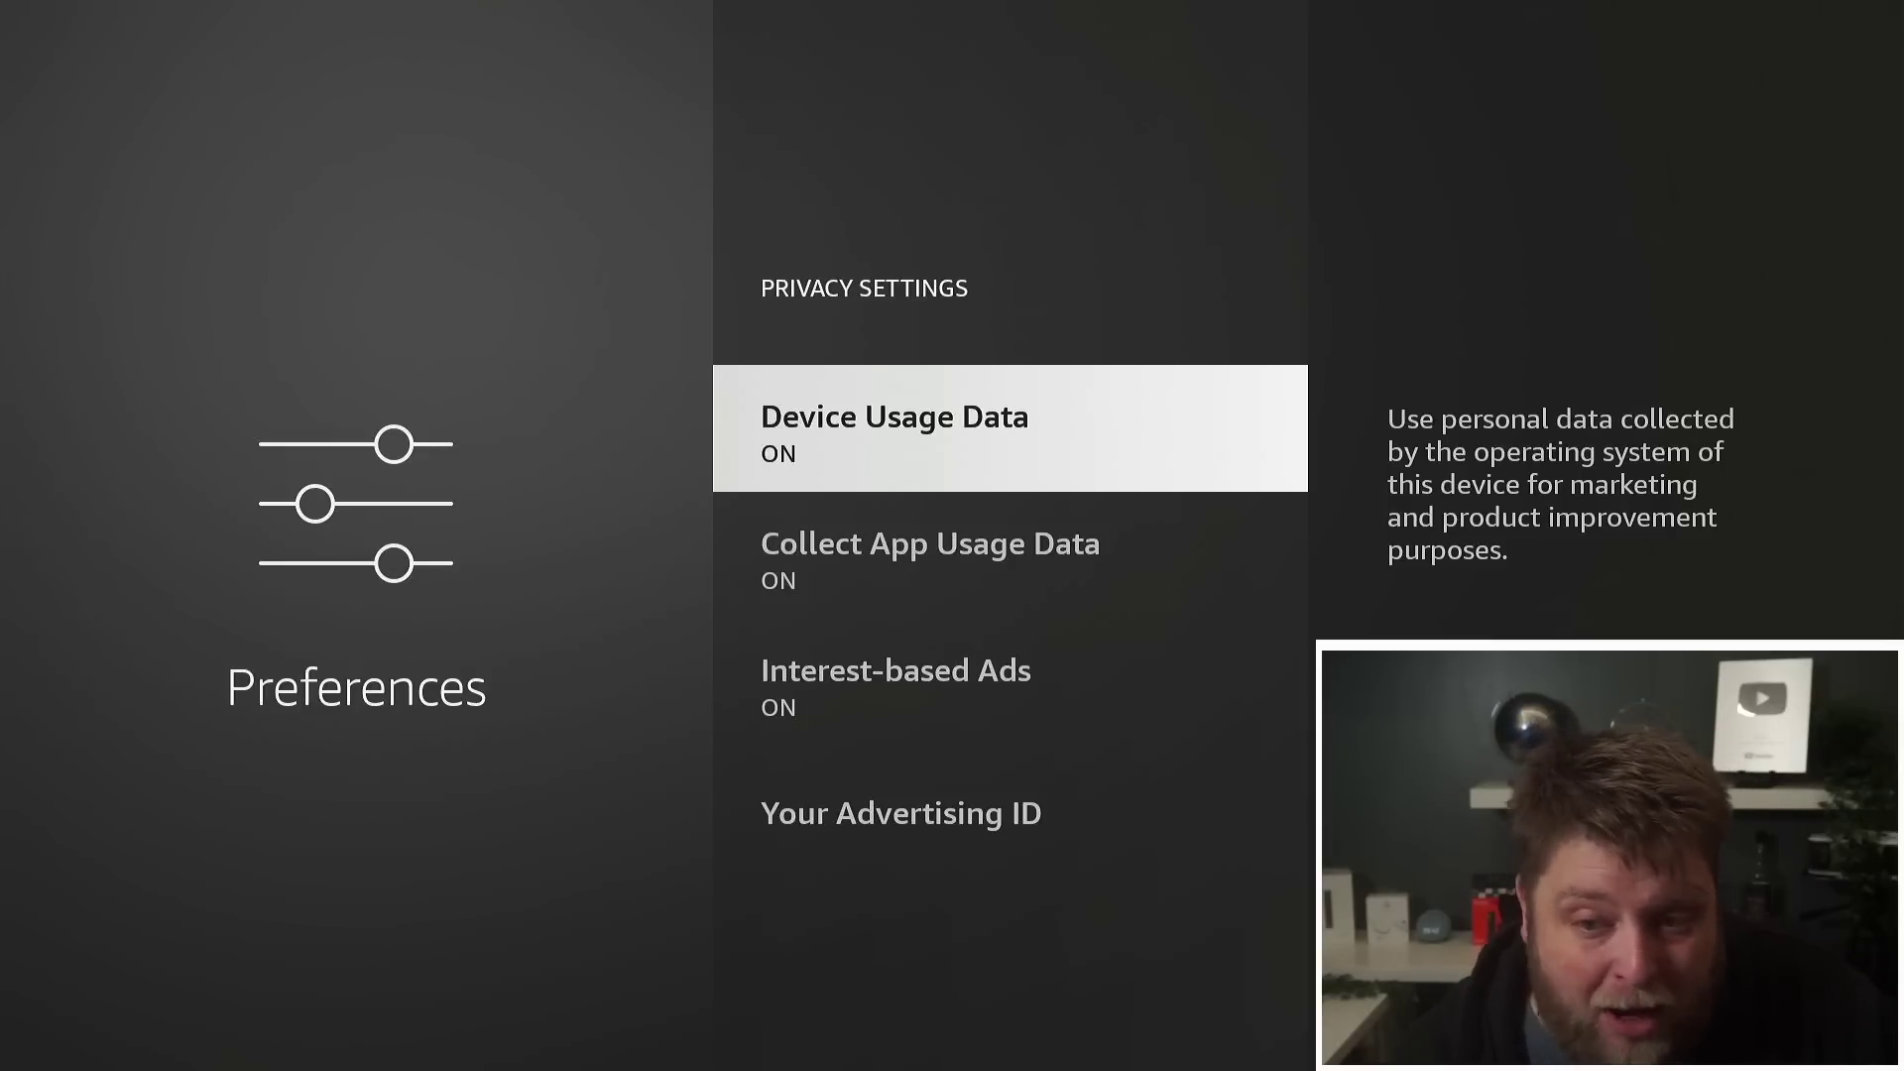
key("Return")
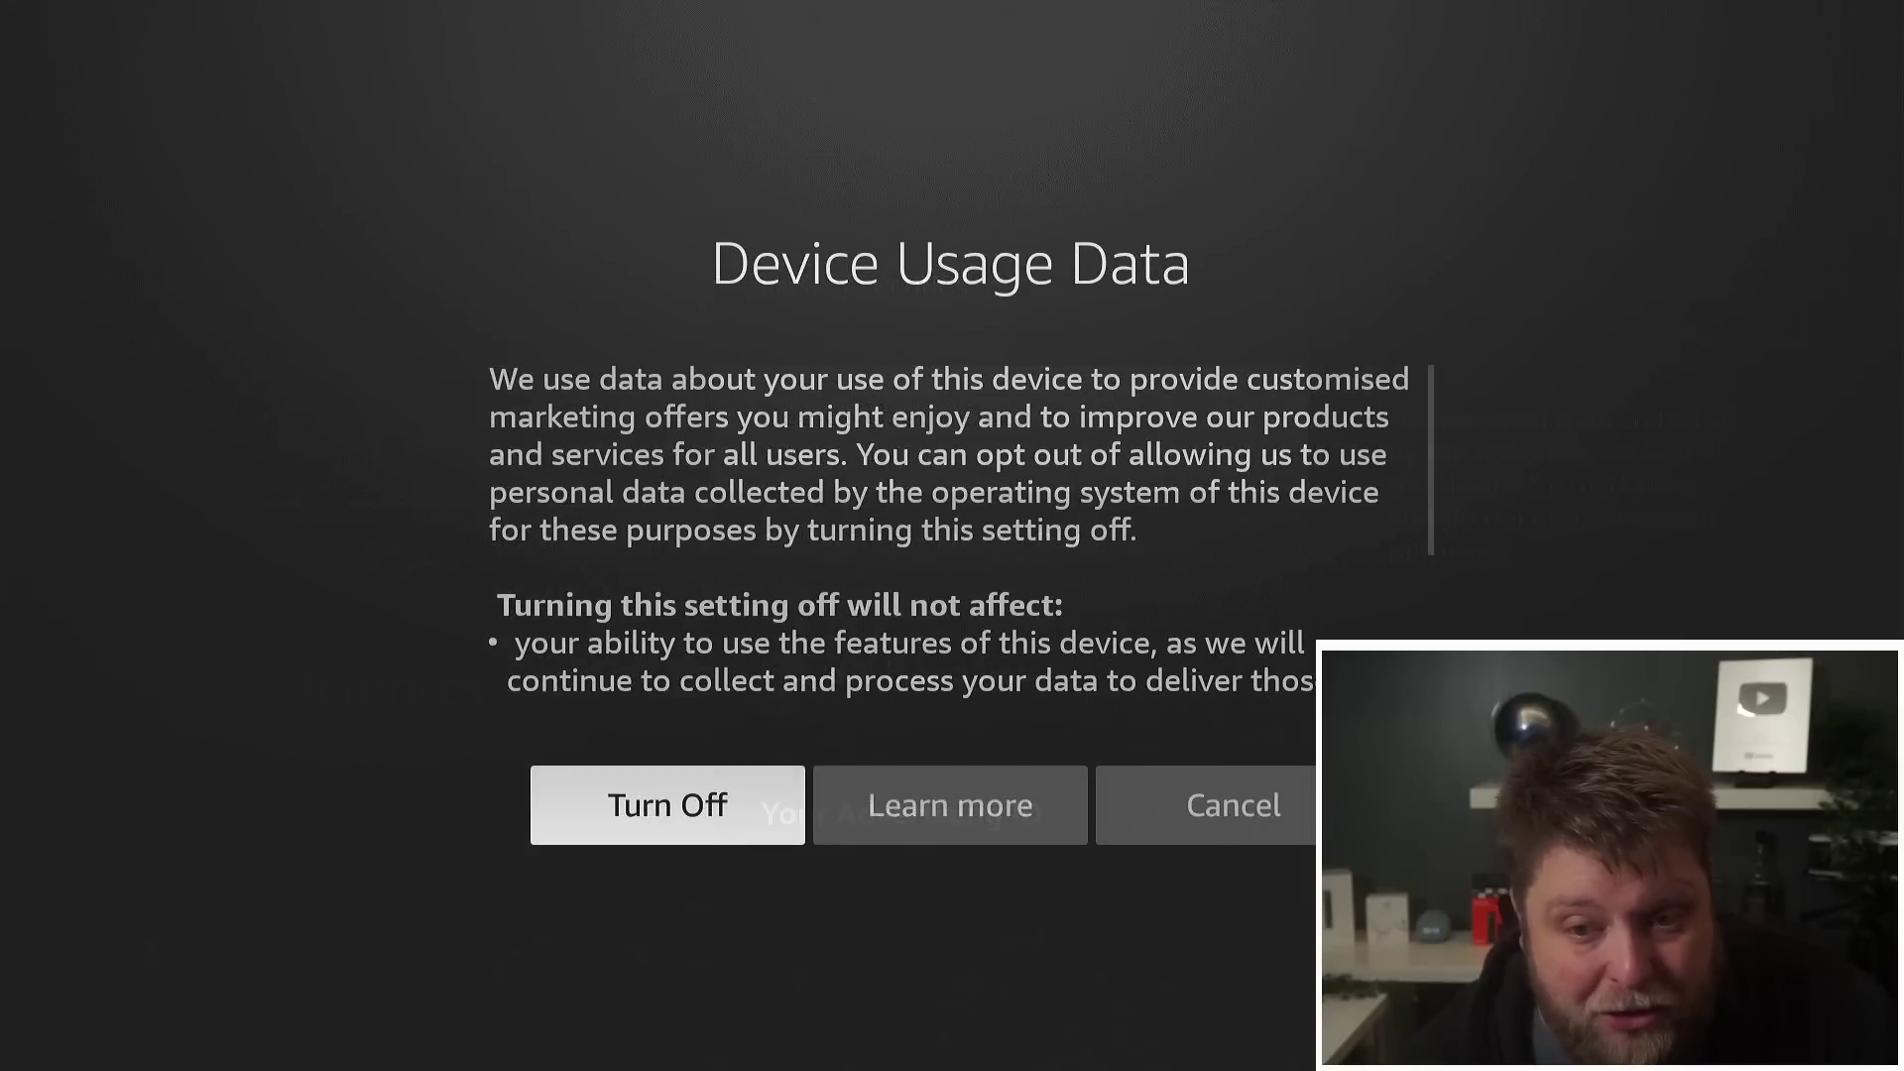
key("Return")
key("Down")
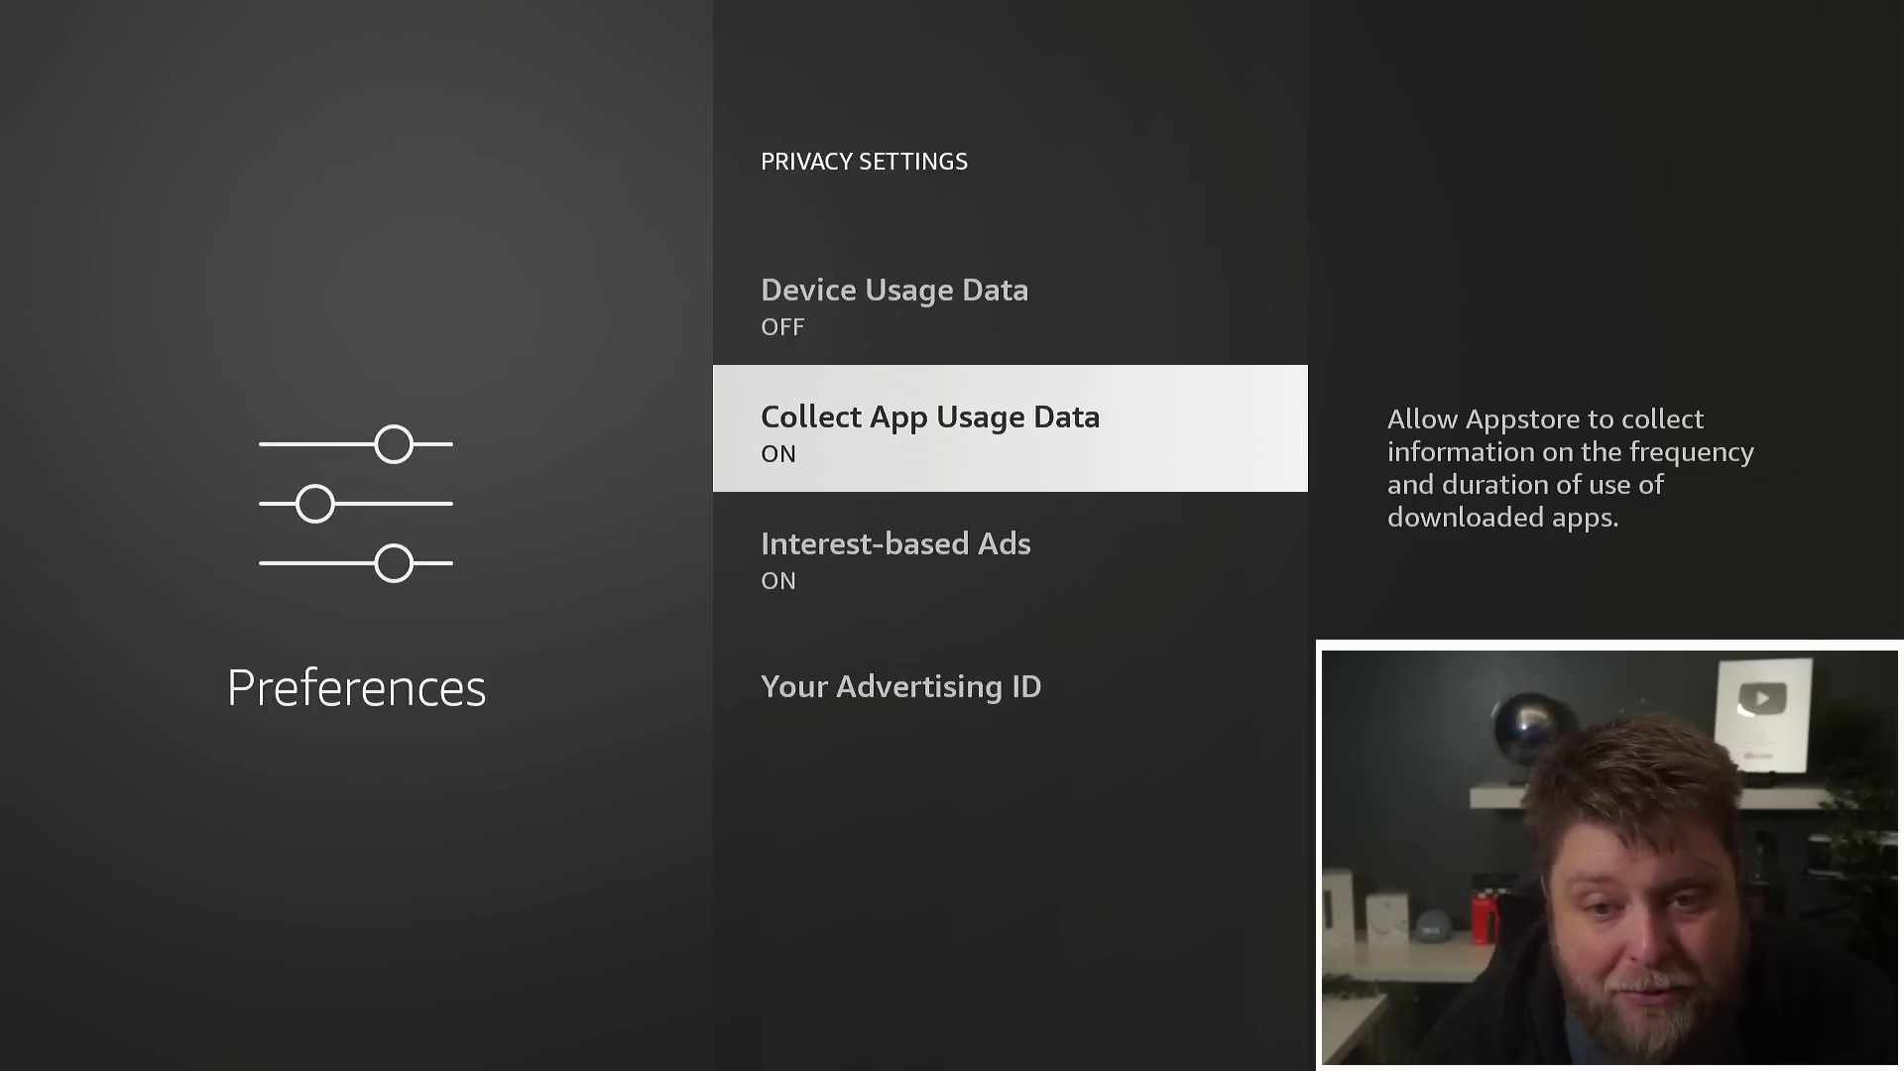
- Turn off Collect App Usage Data and Interest-based Ads in the privacy settings
key("Return")
key("Return")
key("Down")
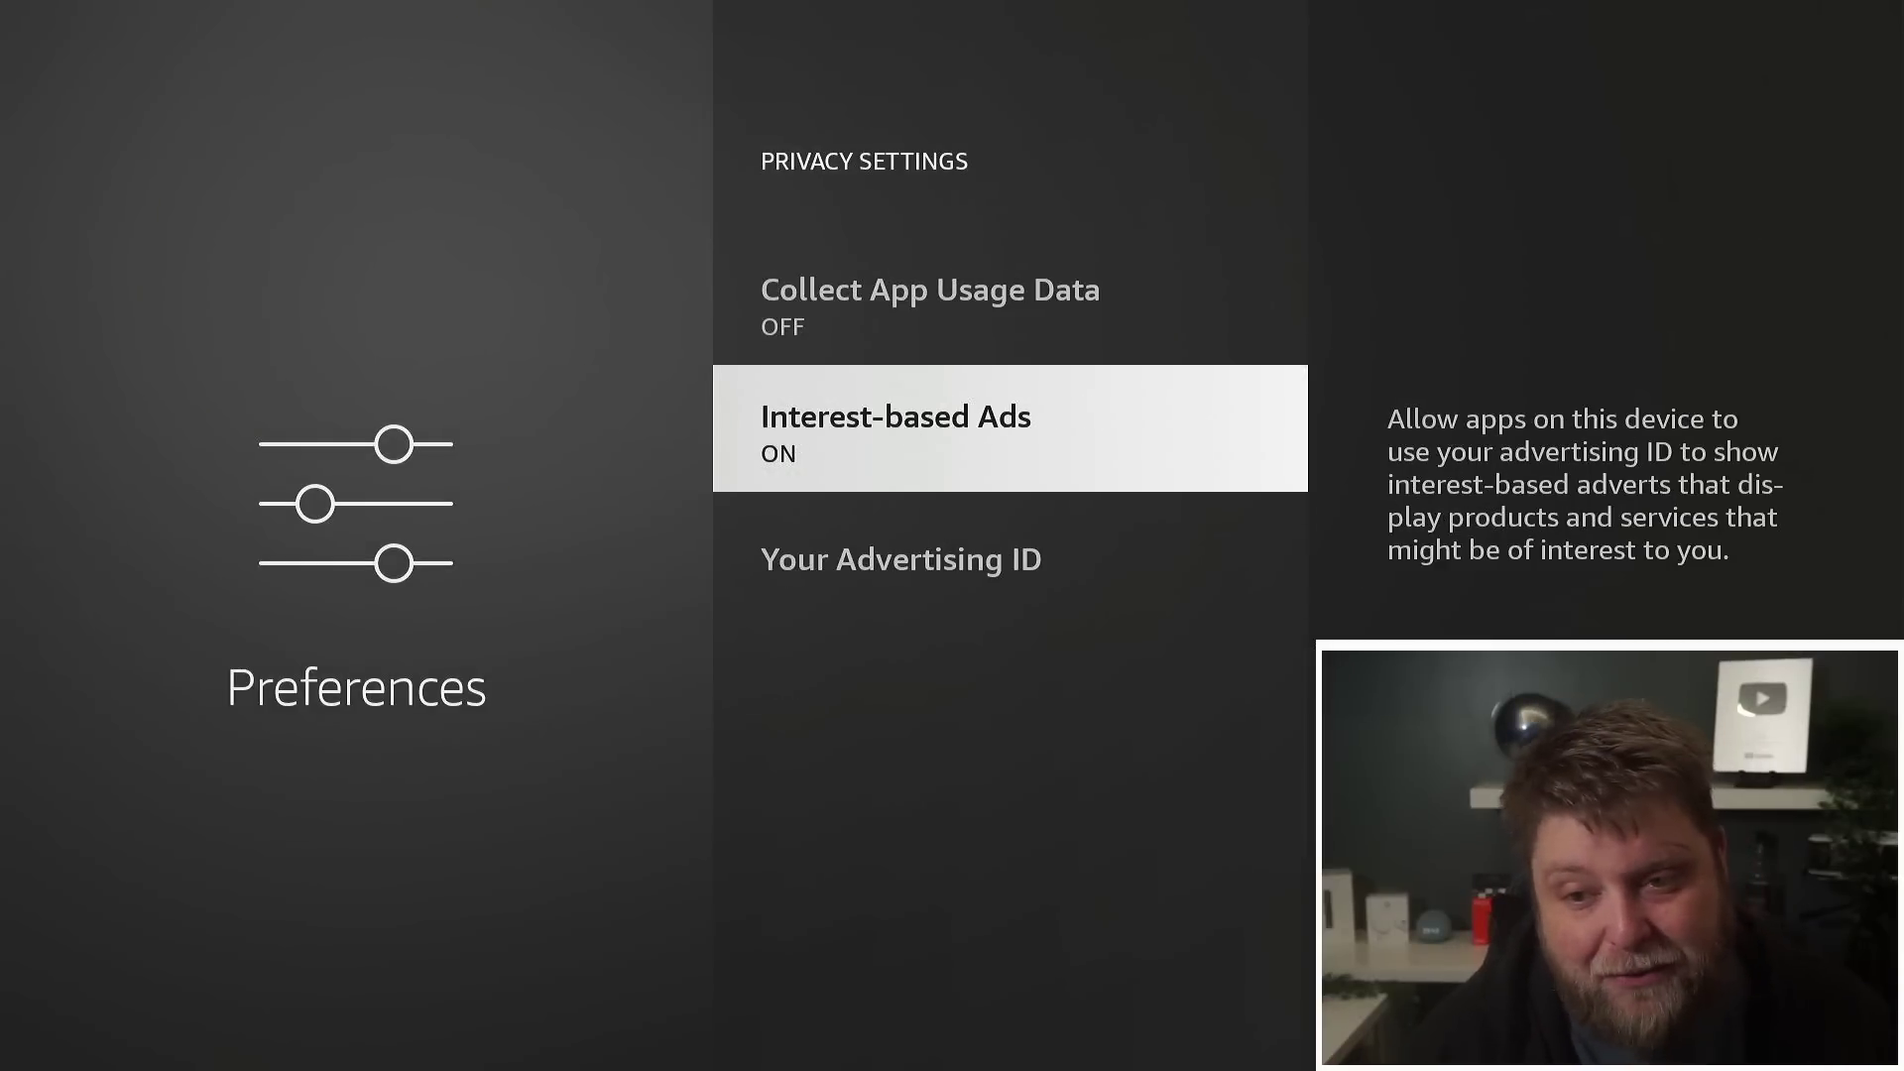
key("Return")
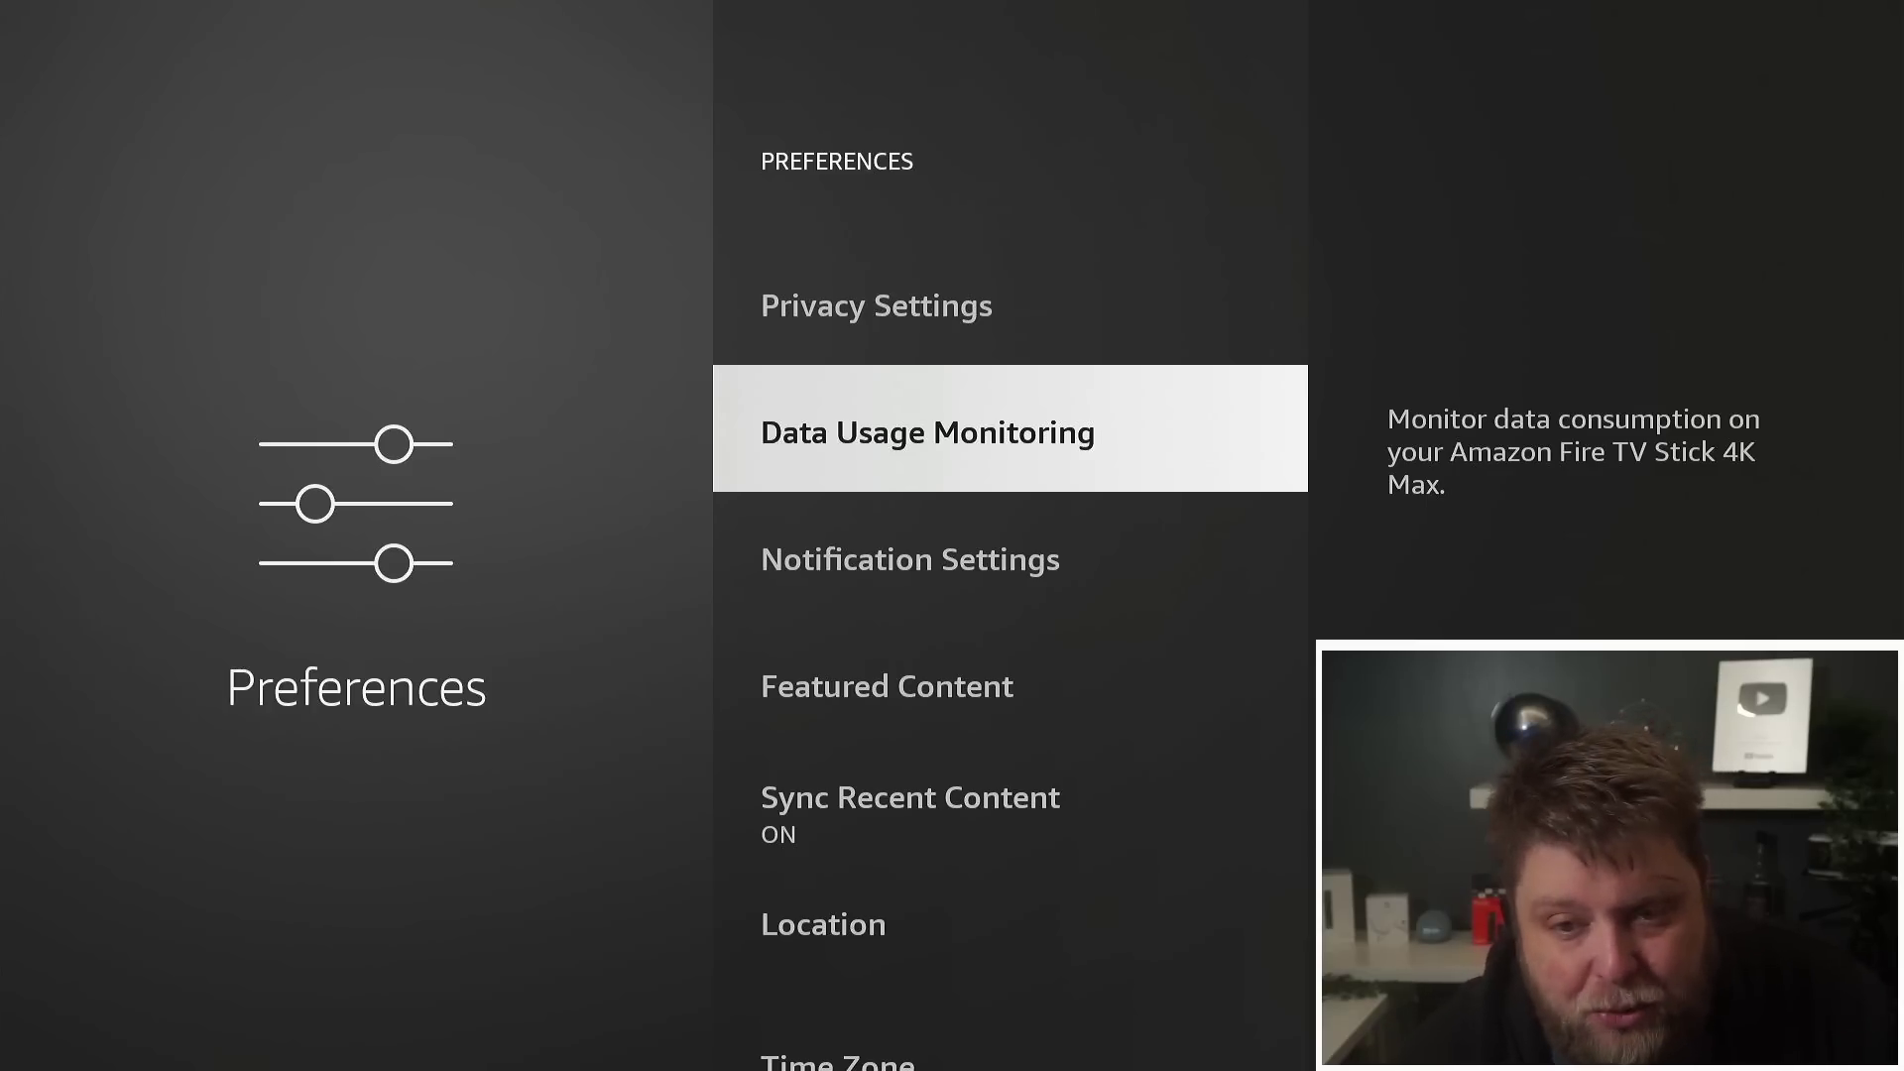
- Examine the video quality options for Prime Video under Data Usage Monitoring
key("Return")
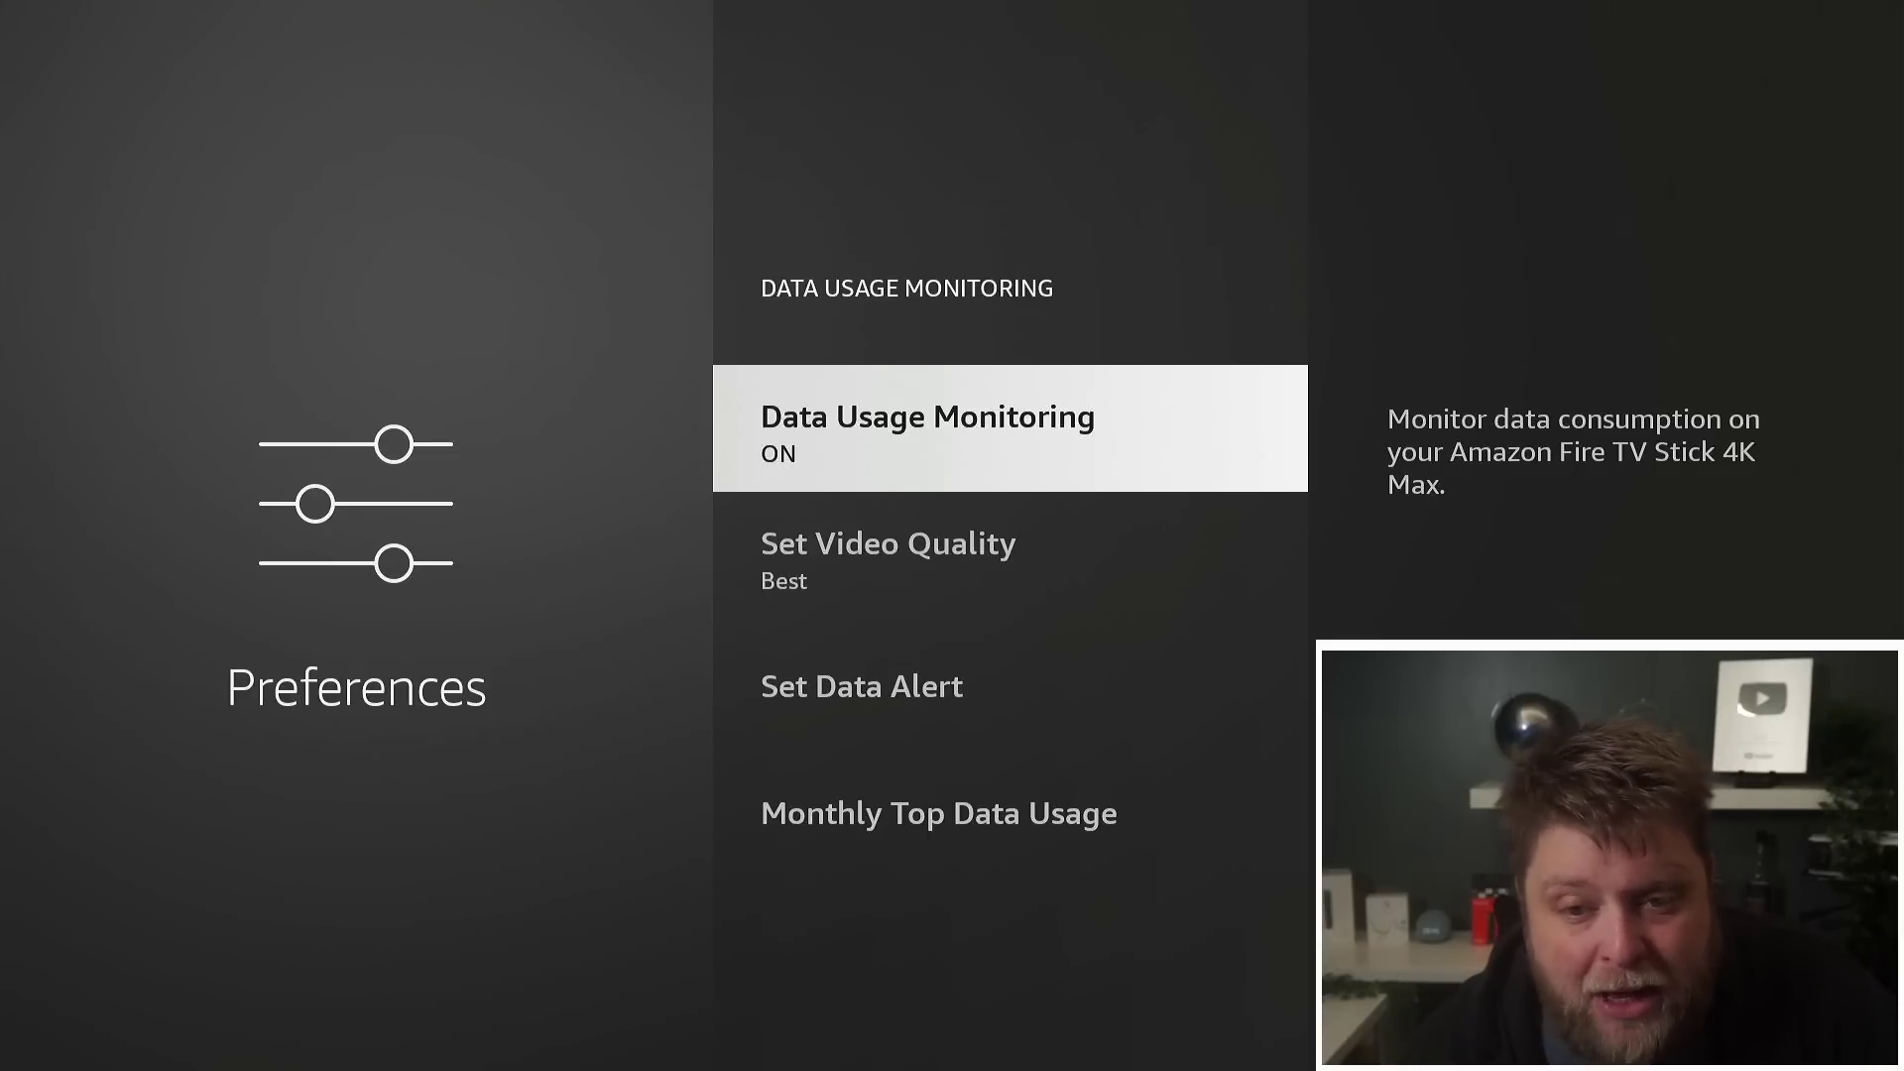
key("Down")
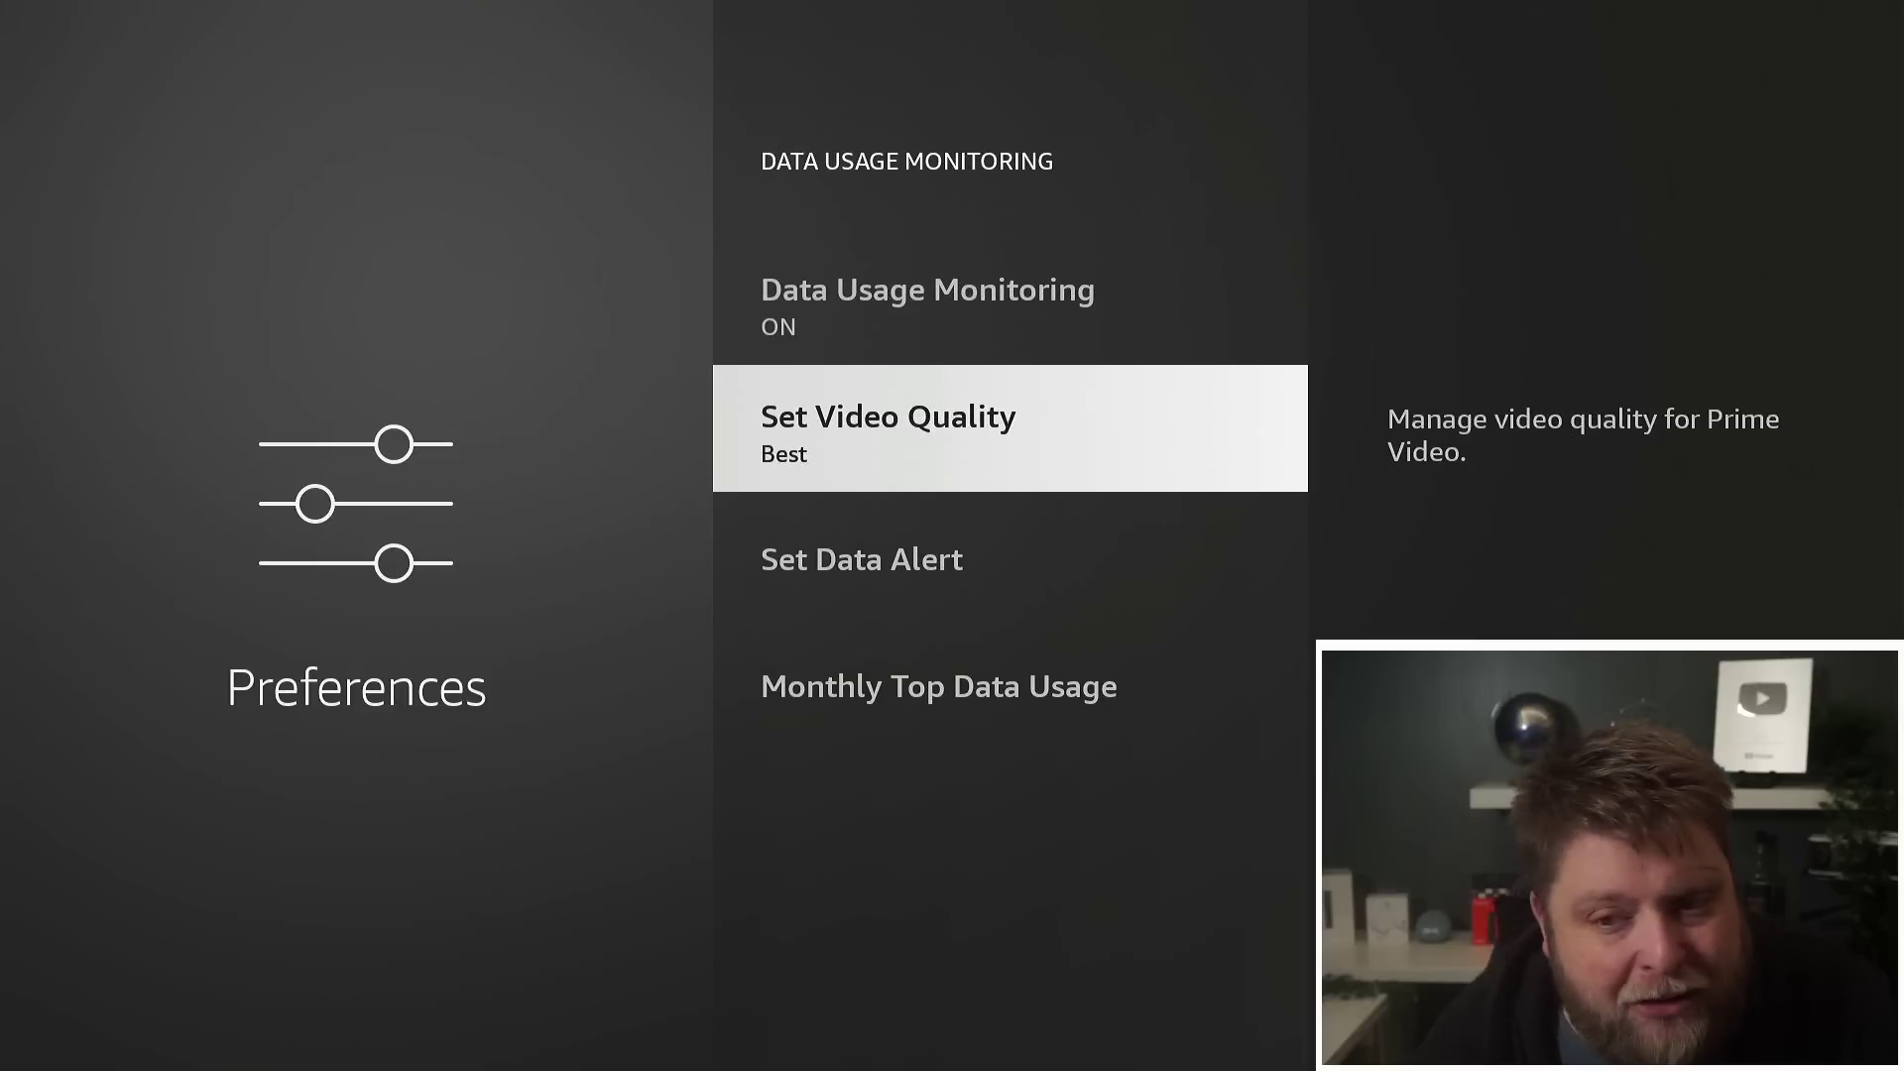
key("Return")
key("Down")
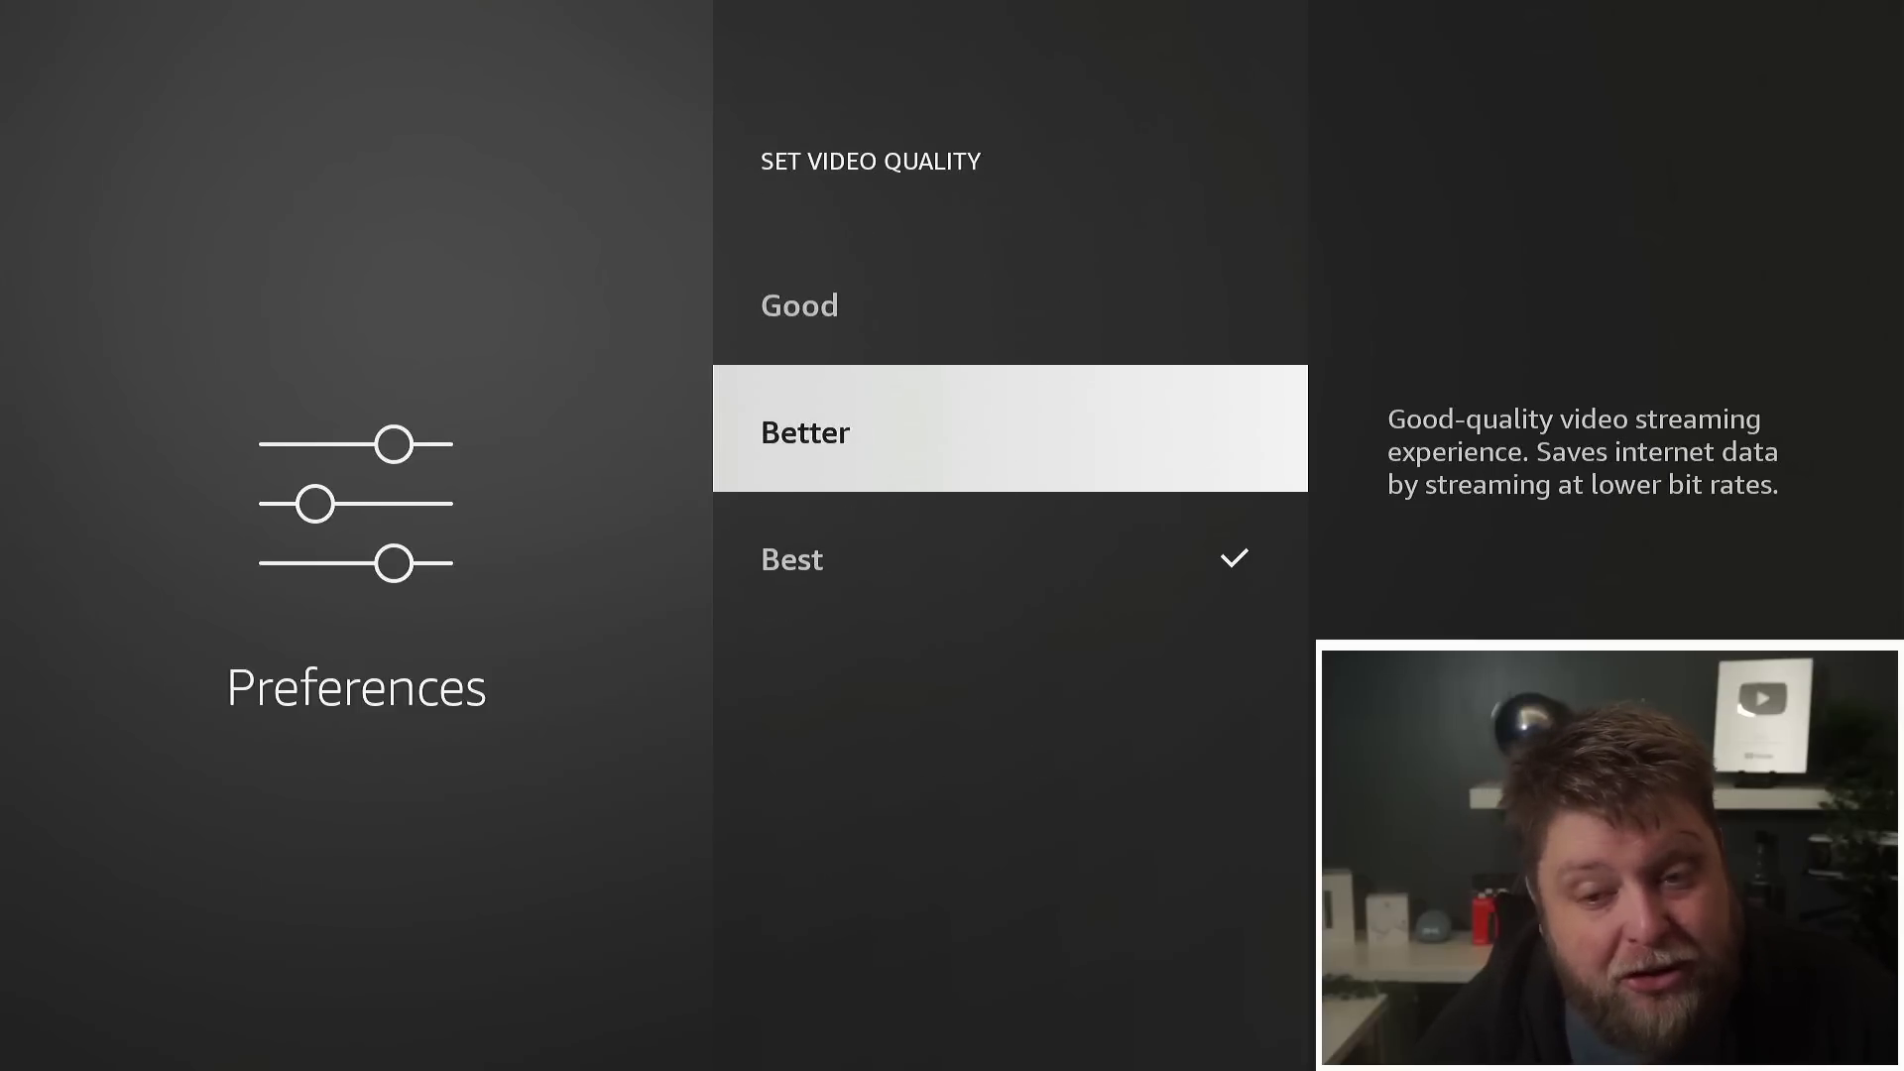
key("Escape")
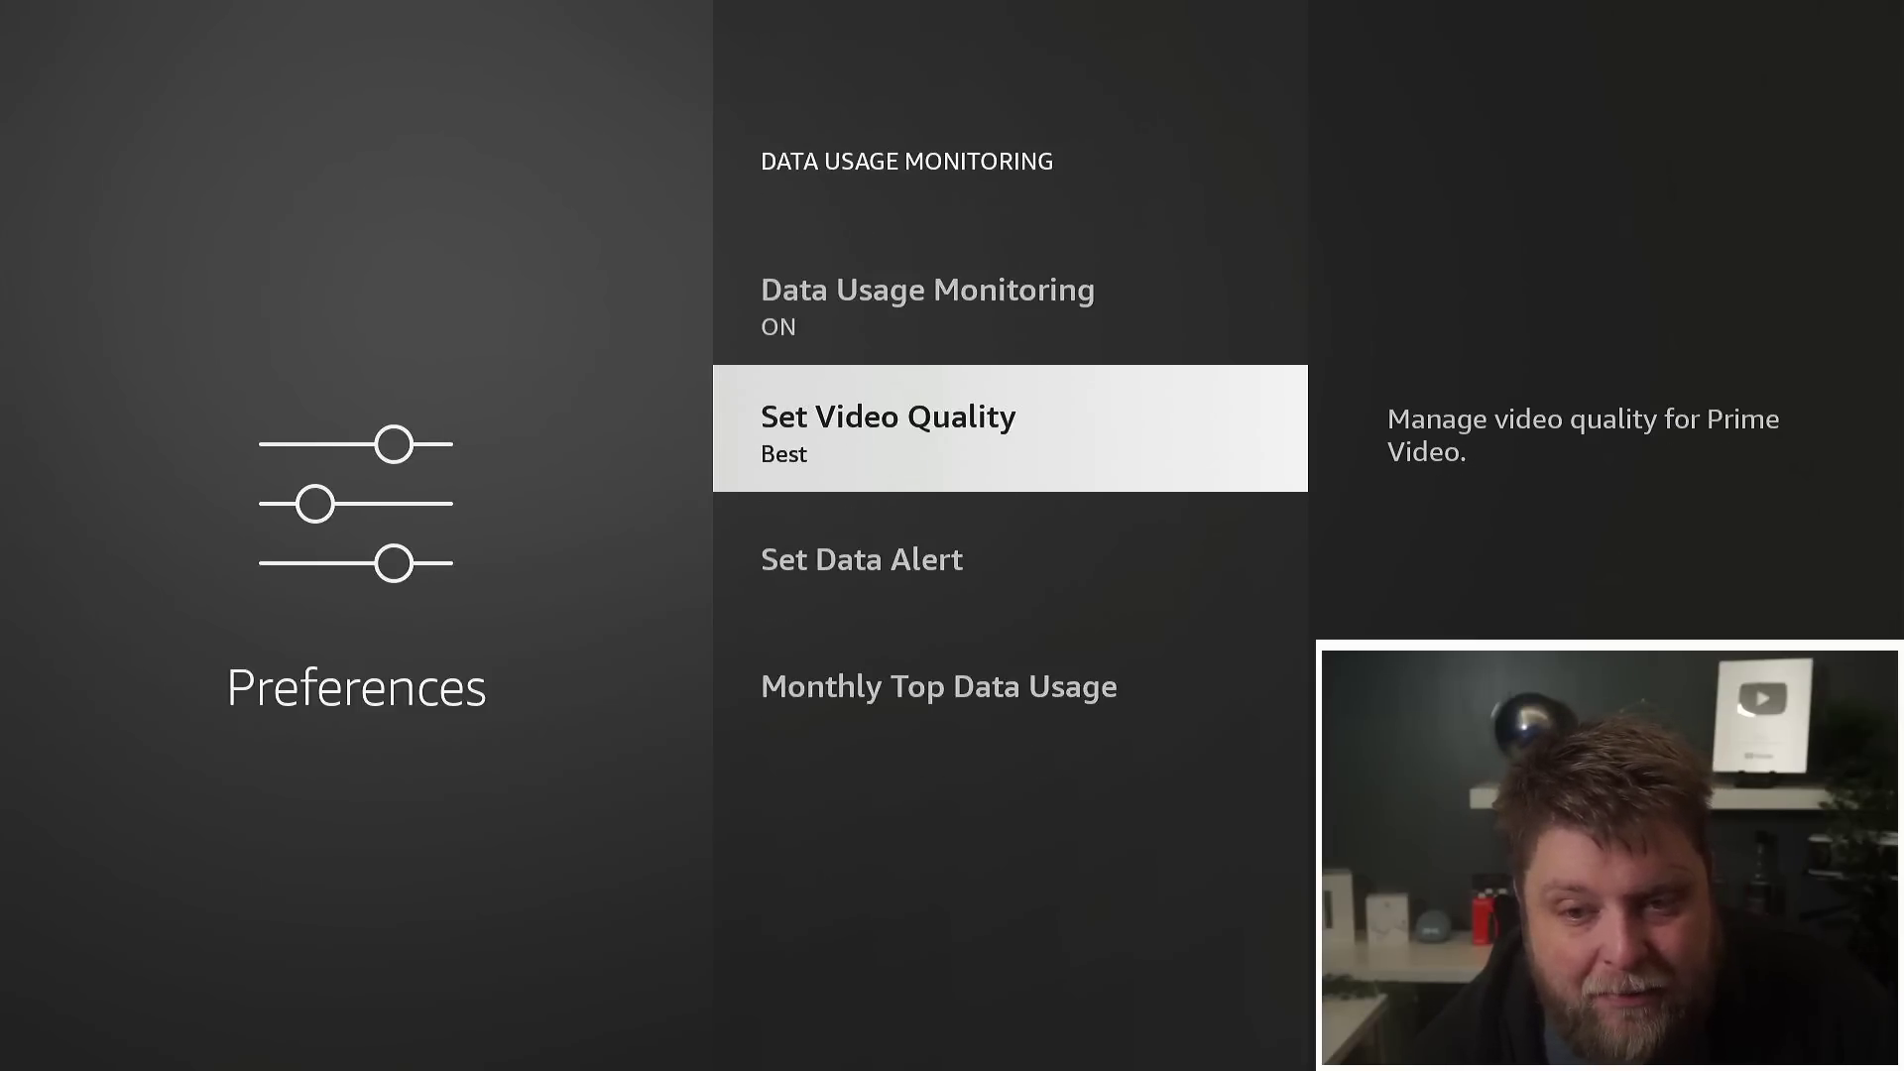
- View the data limit entry for Set Data Alert without entering a limit, and turn Data Usage Monitoring off
key("Down")
key("Return")
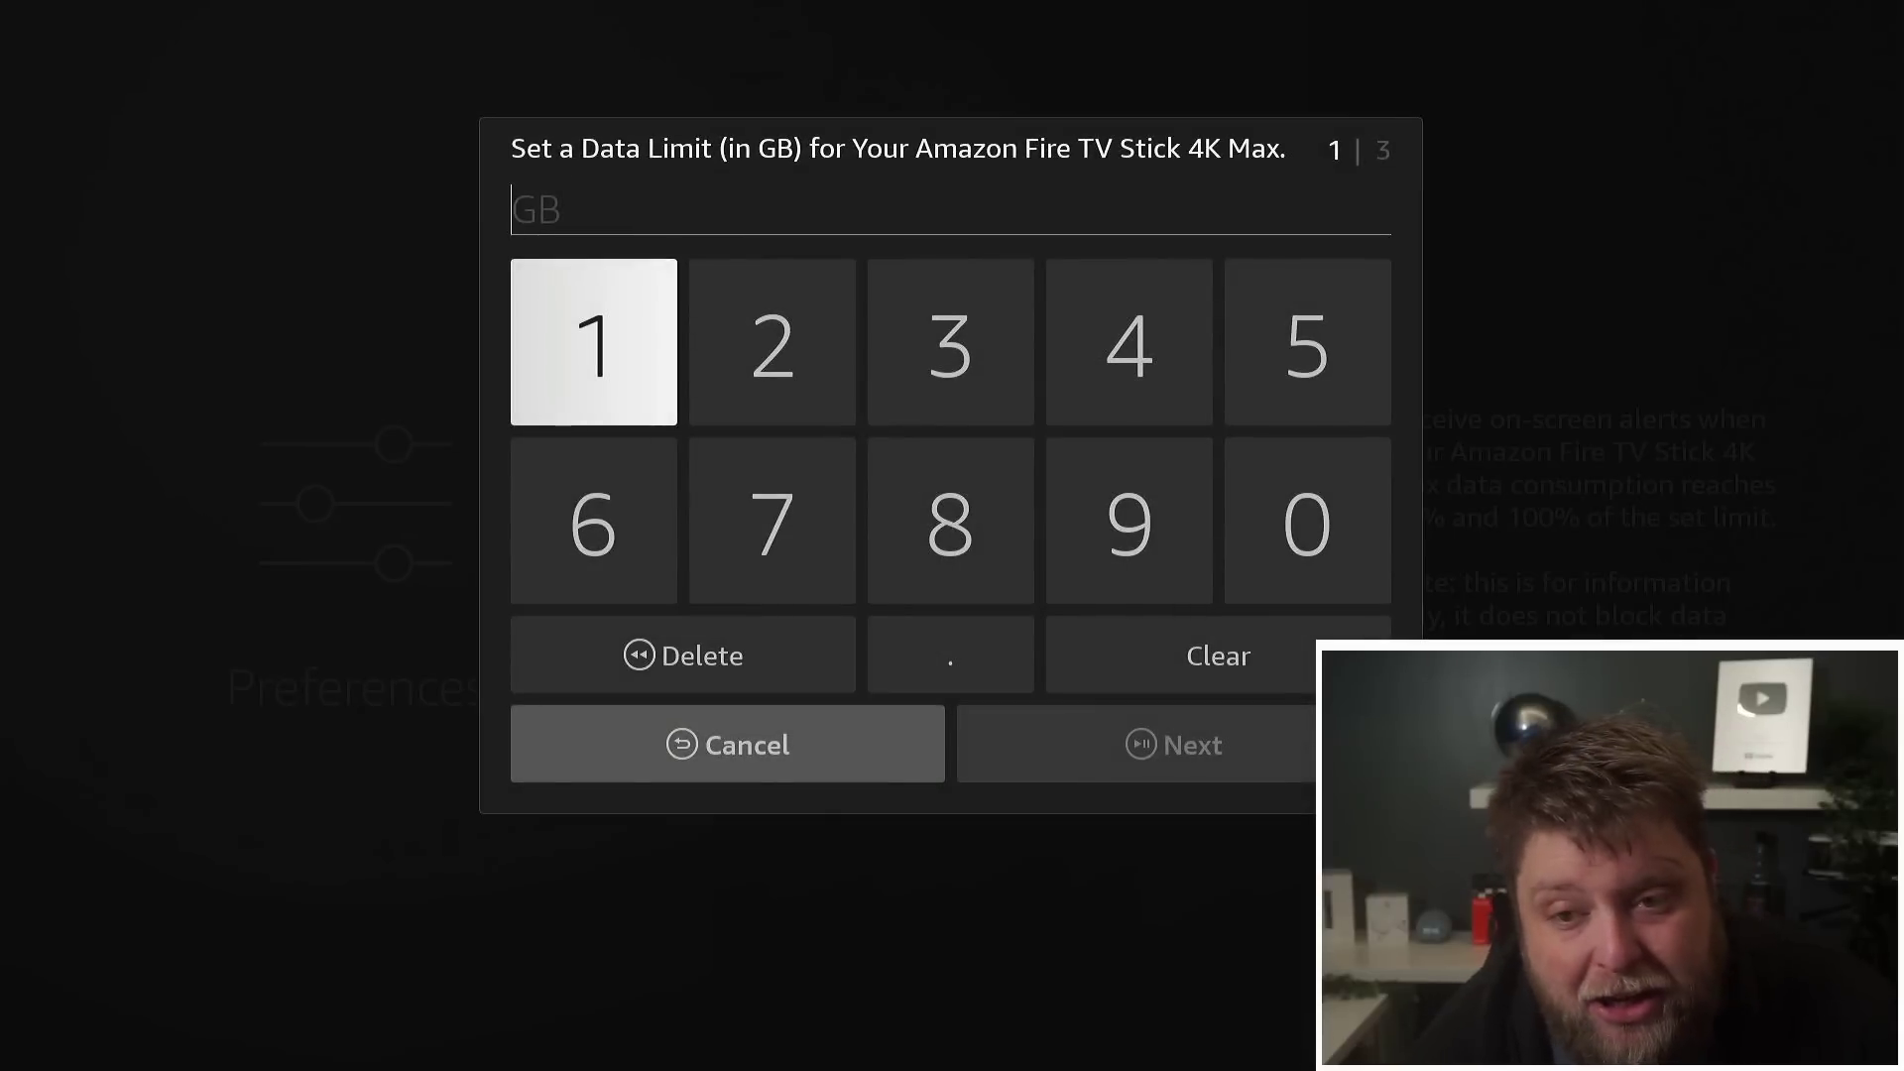
key("Escape")
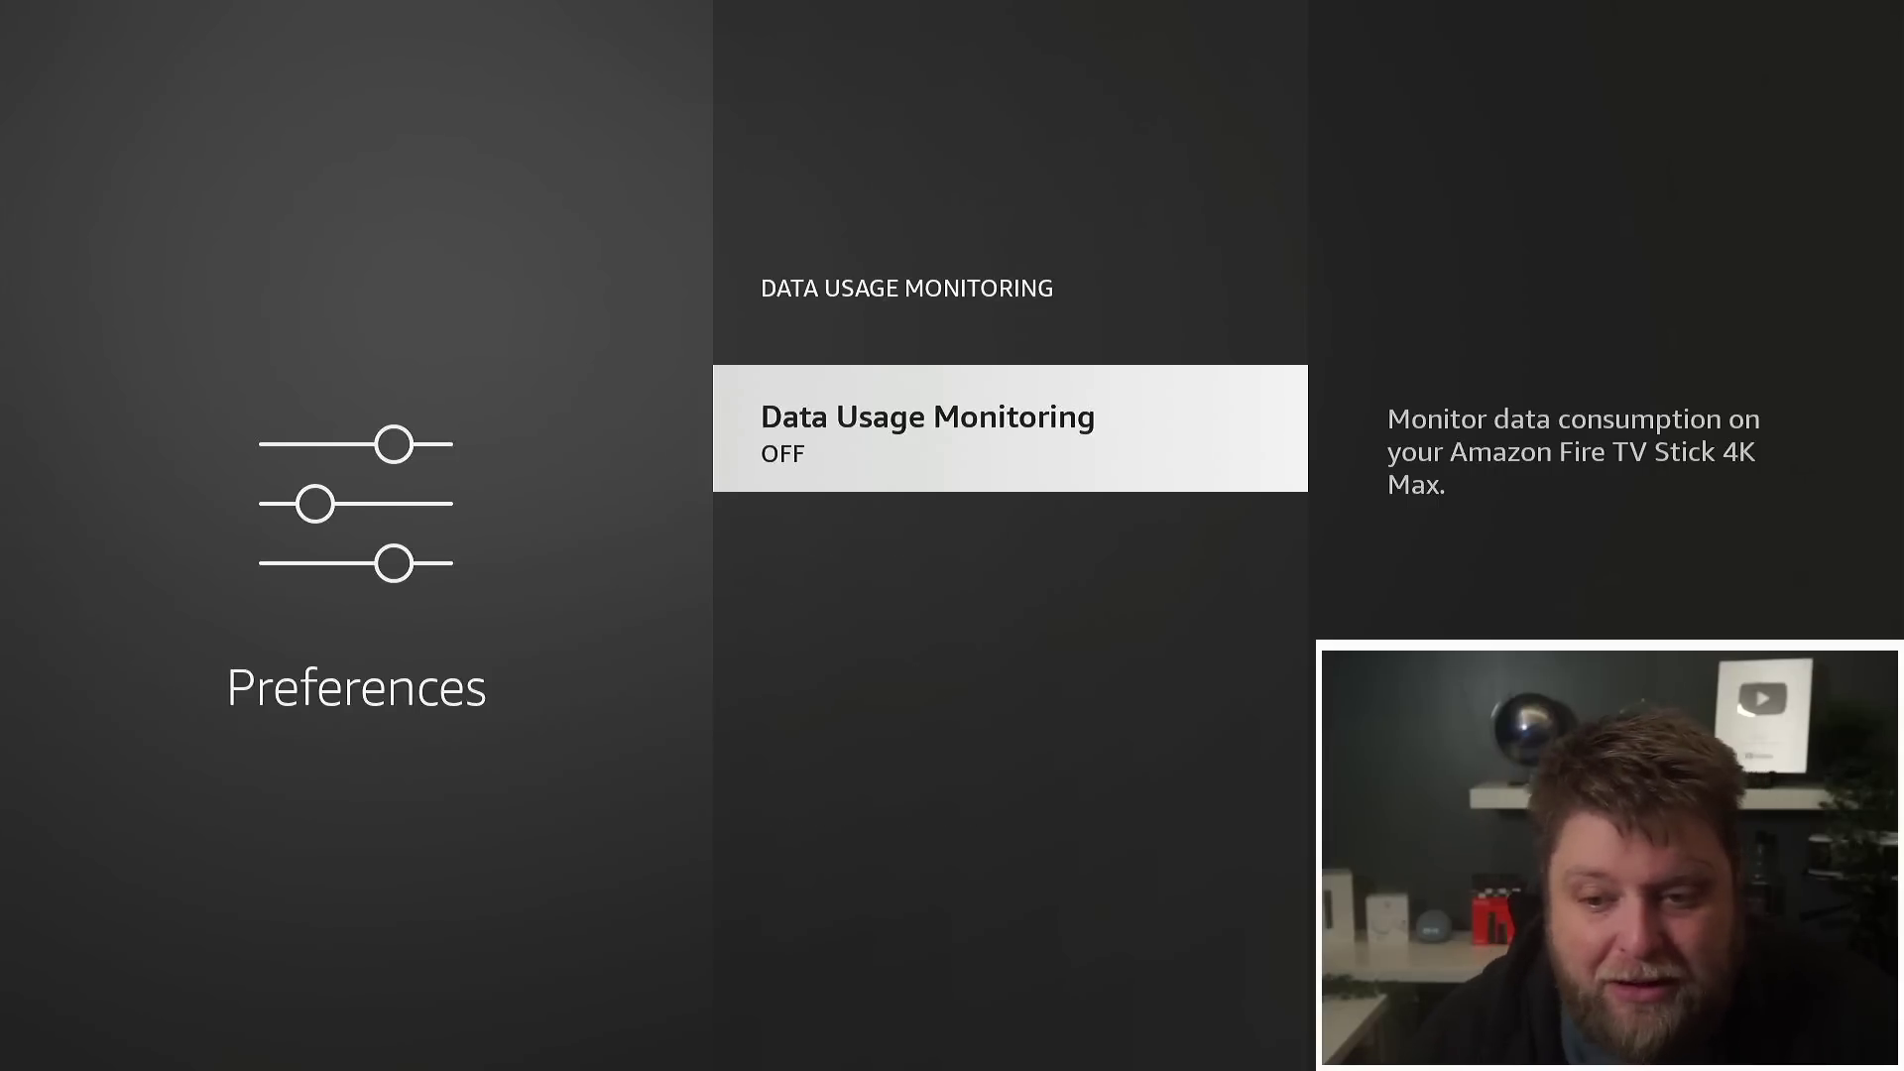
key("Escape")
- Examine the Notification Settings and the list of apps whose notifications can be blocked individually
key("Down")
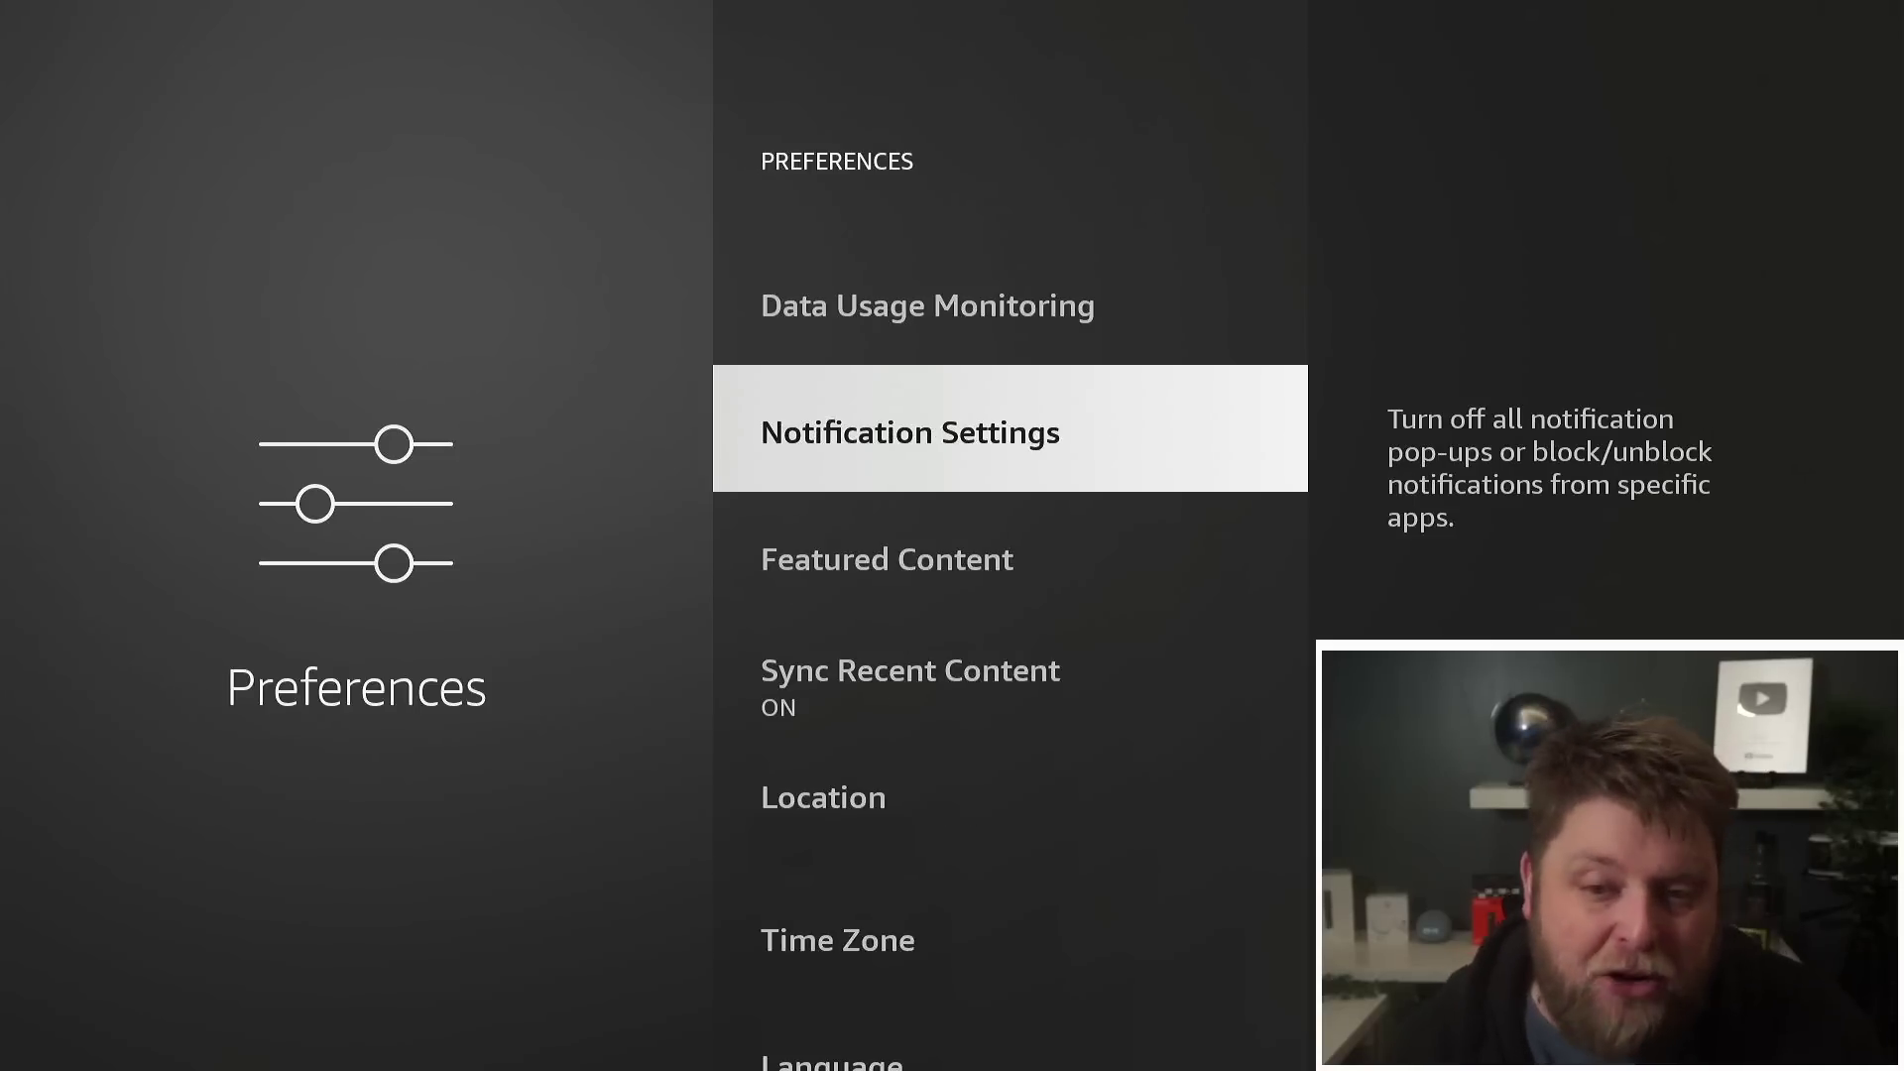
key("Return")
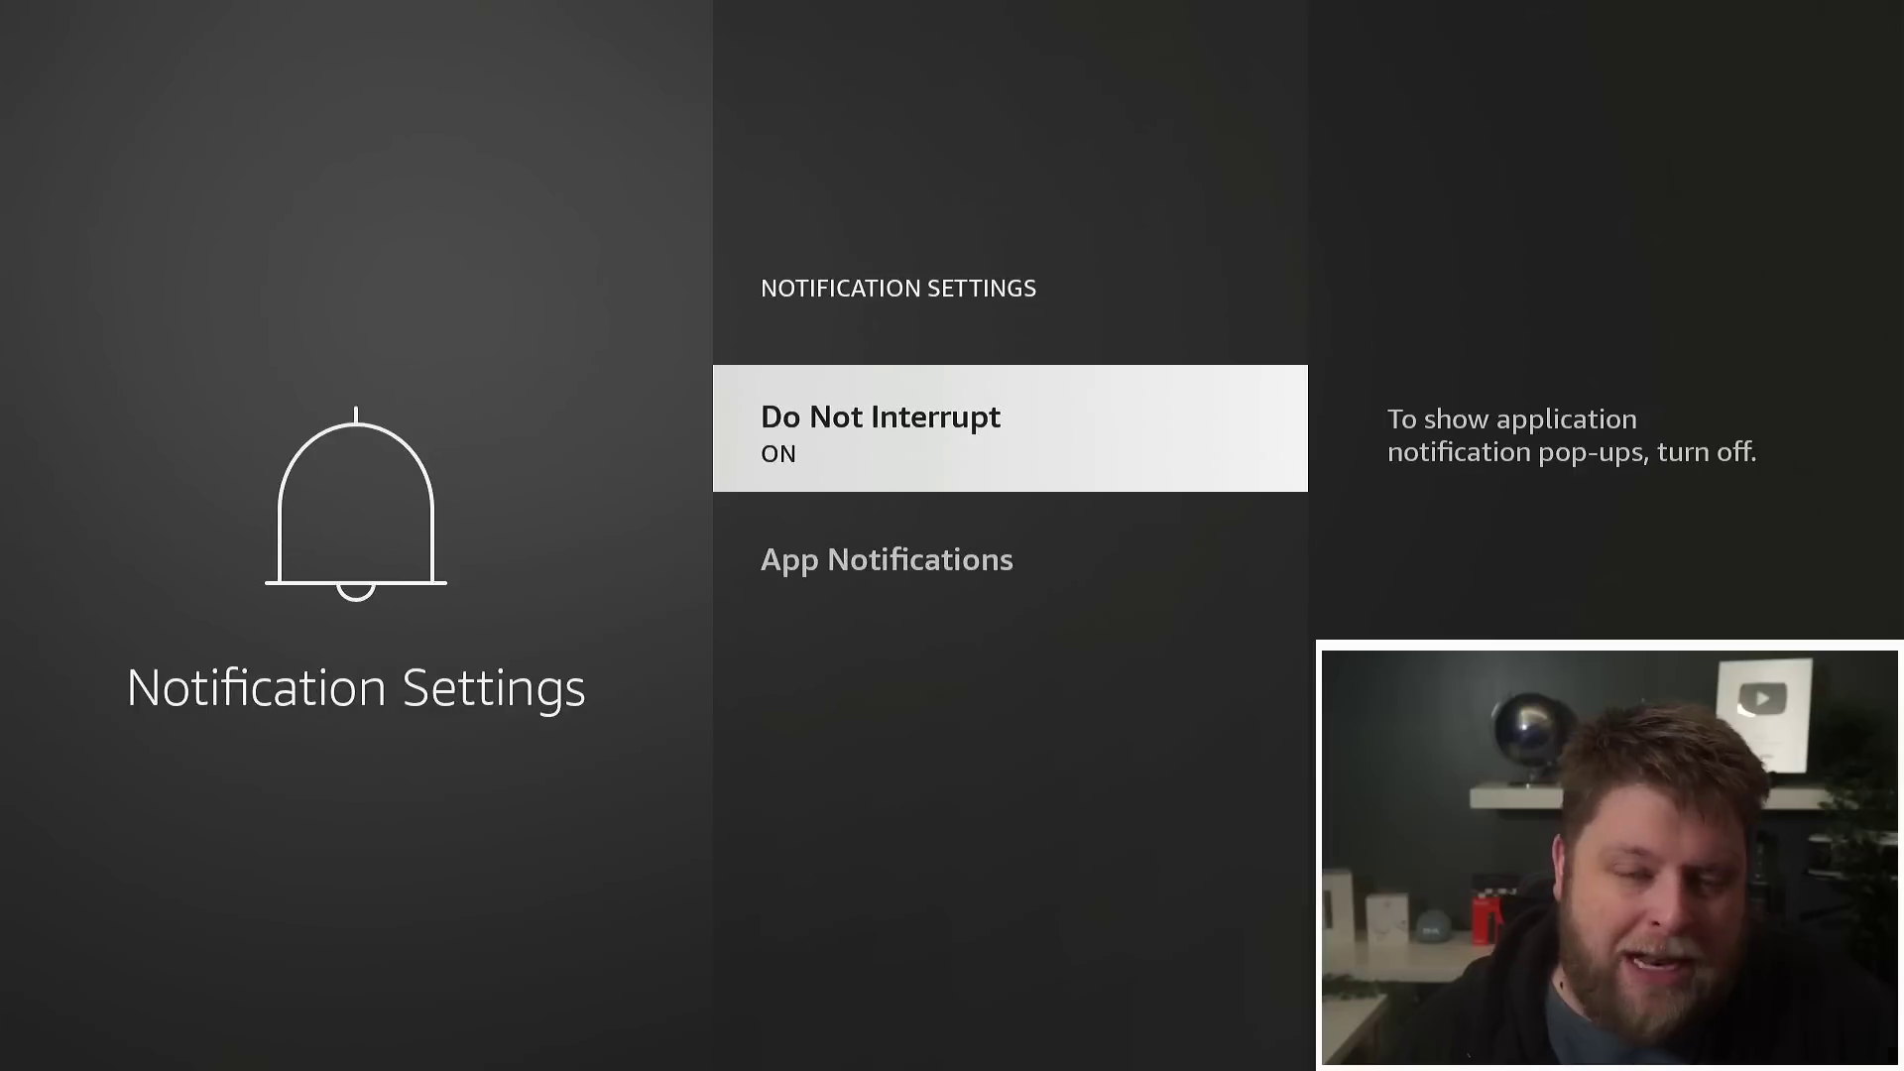
key("Down")
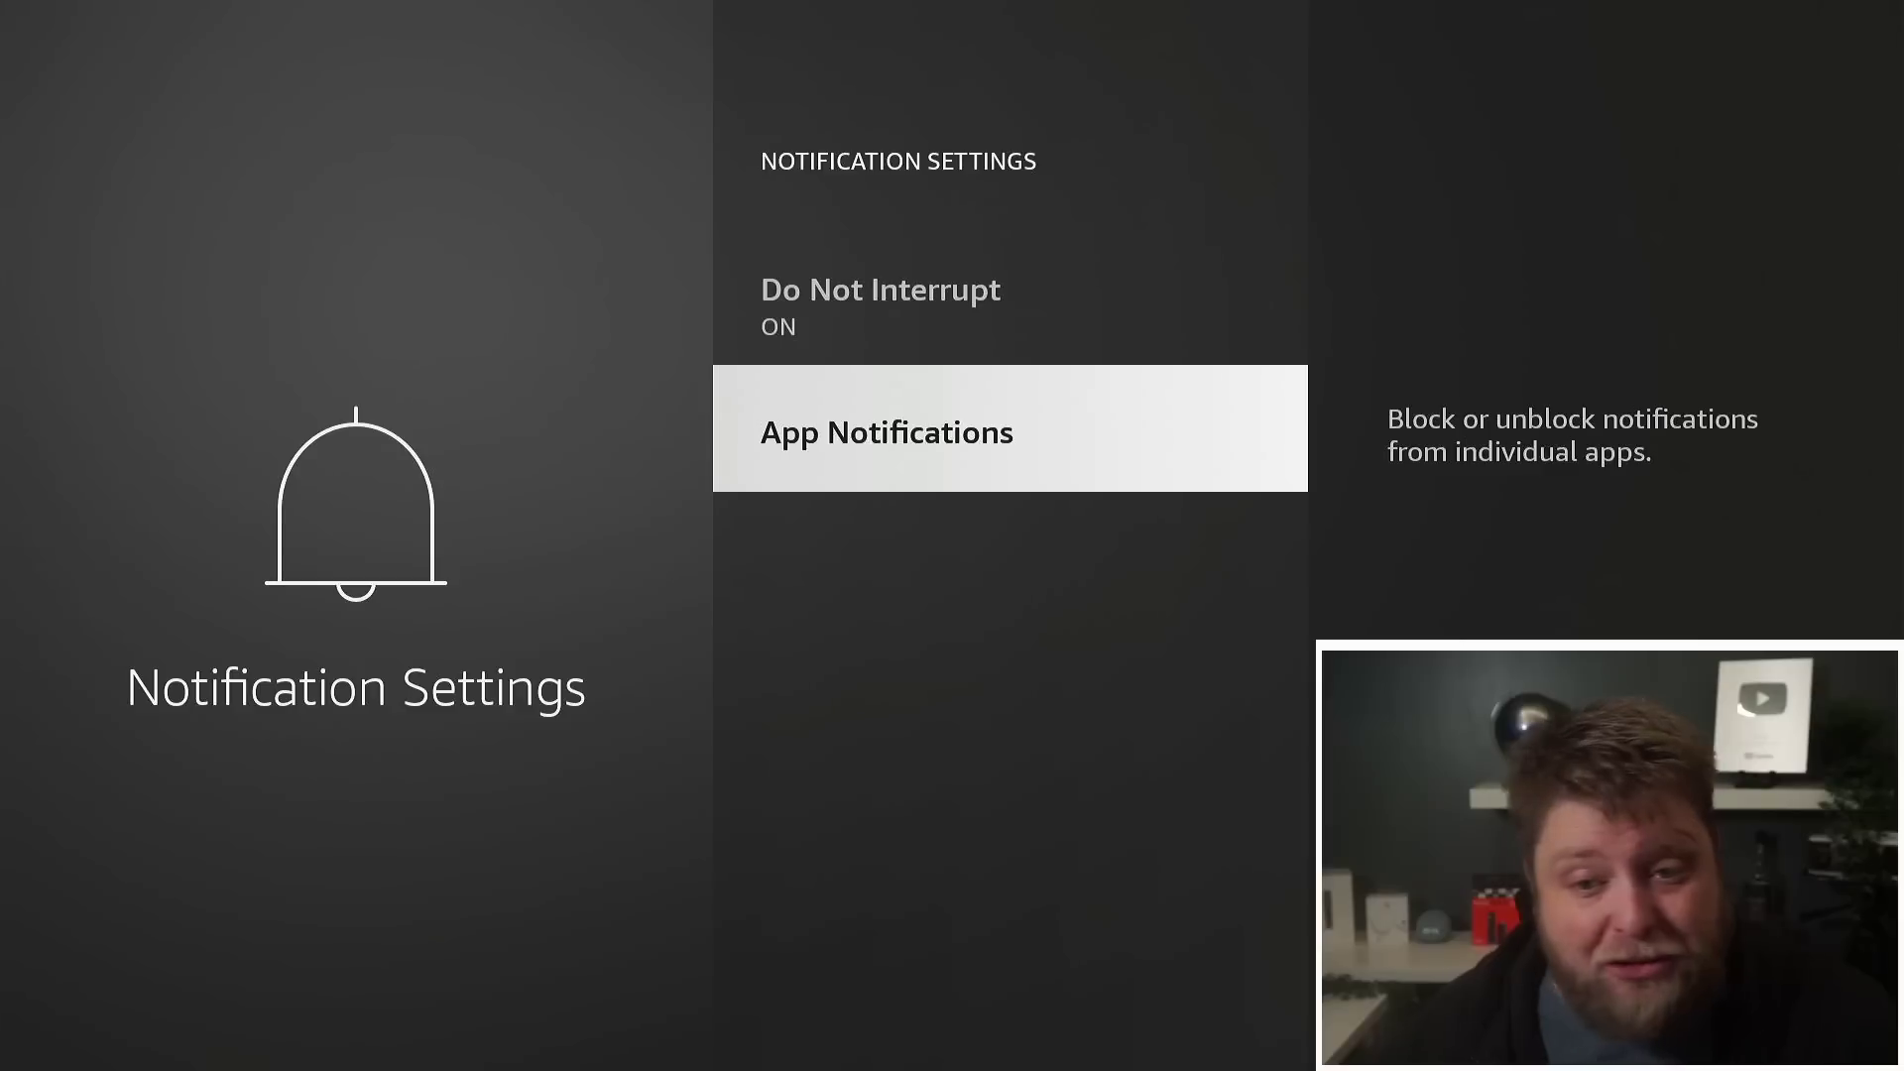
key("Return")
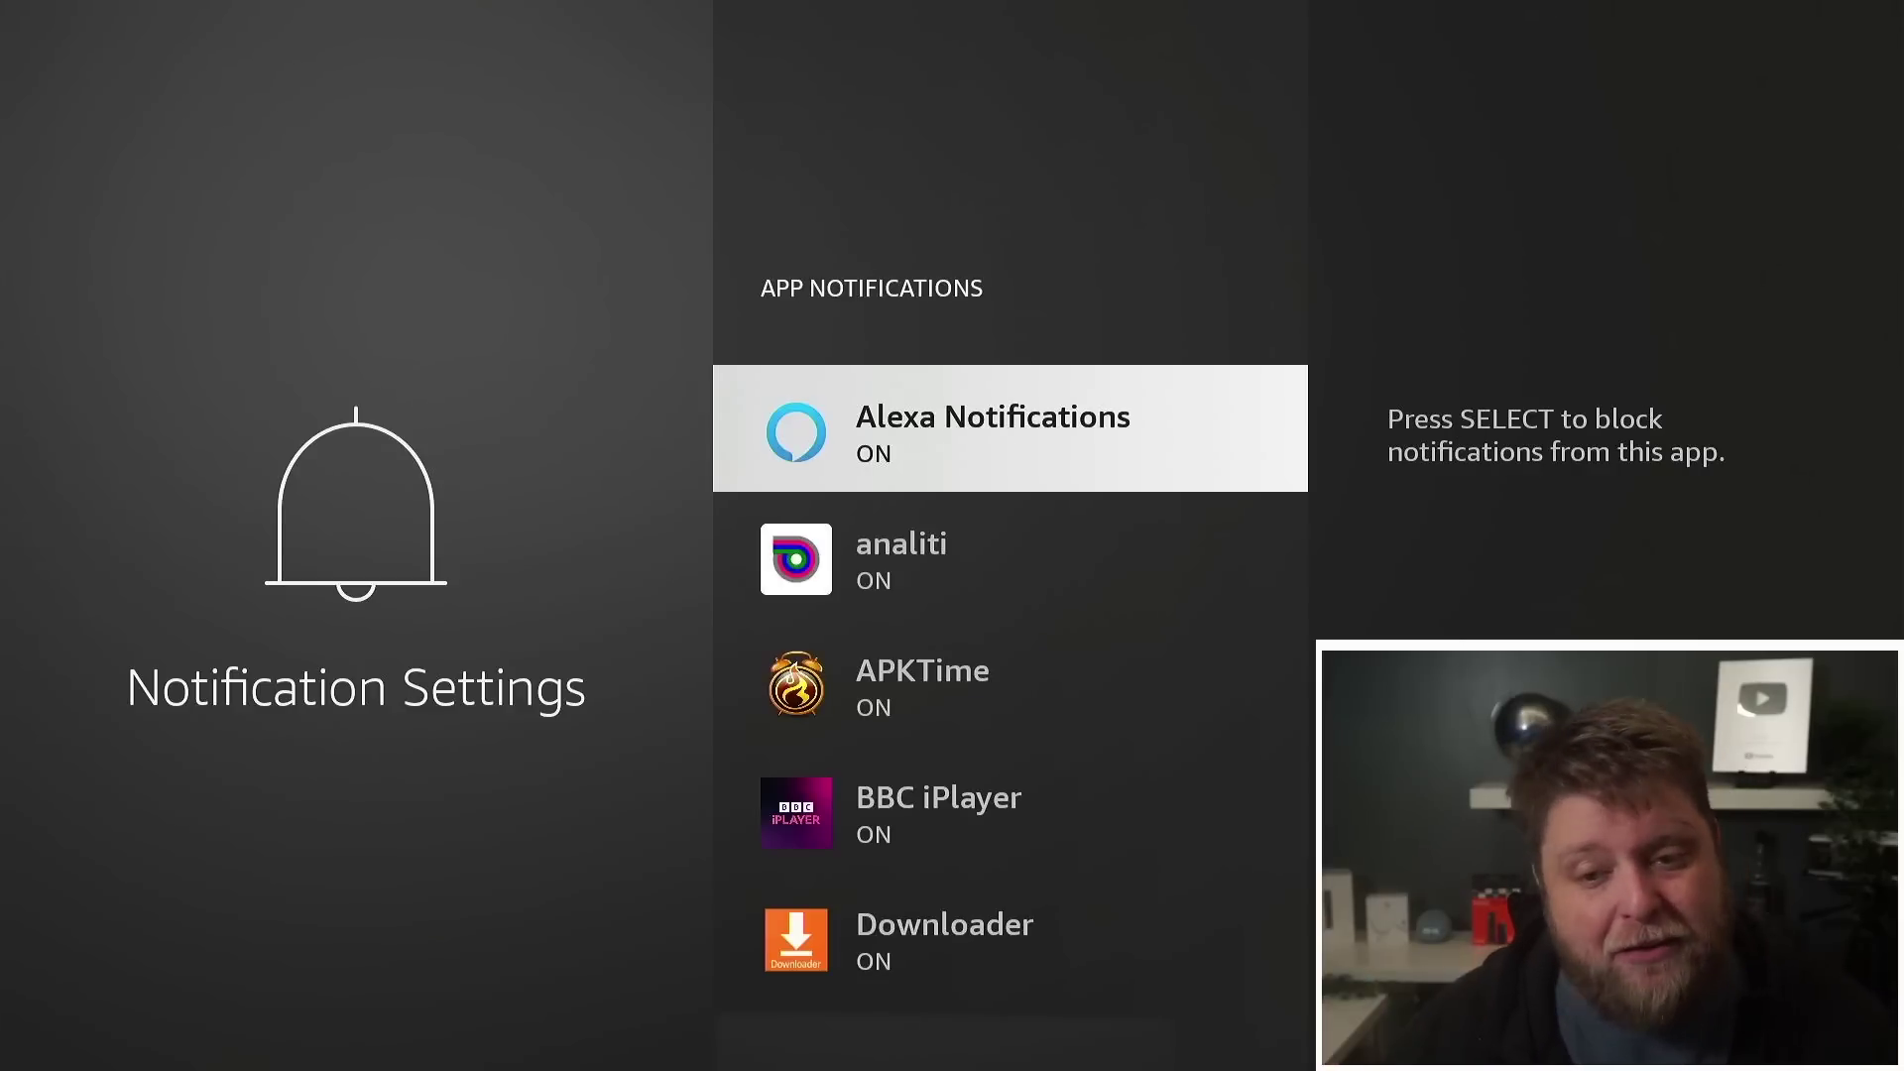
key("Escape")
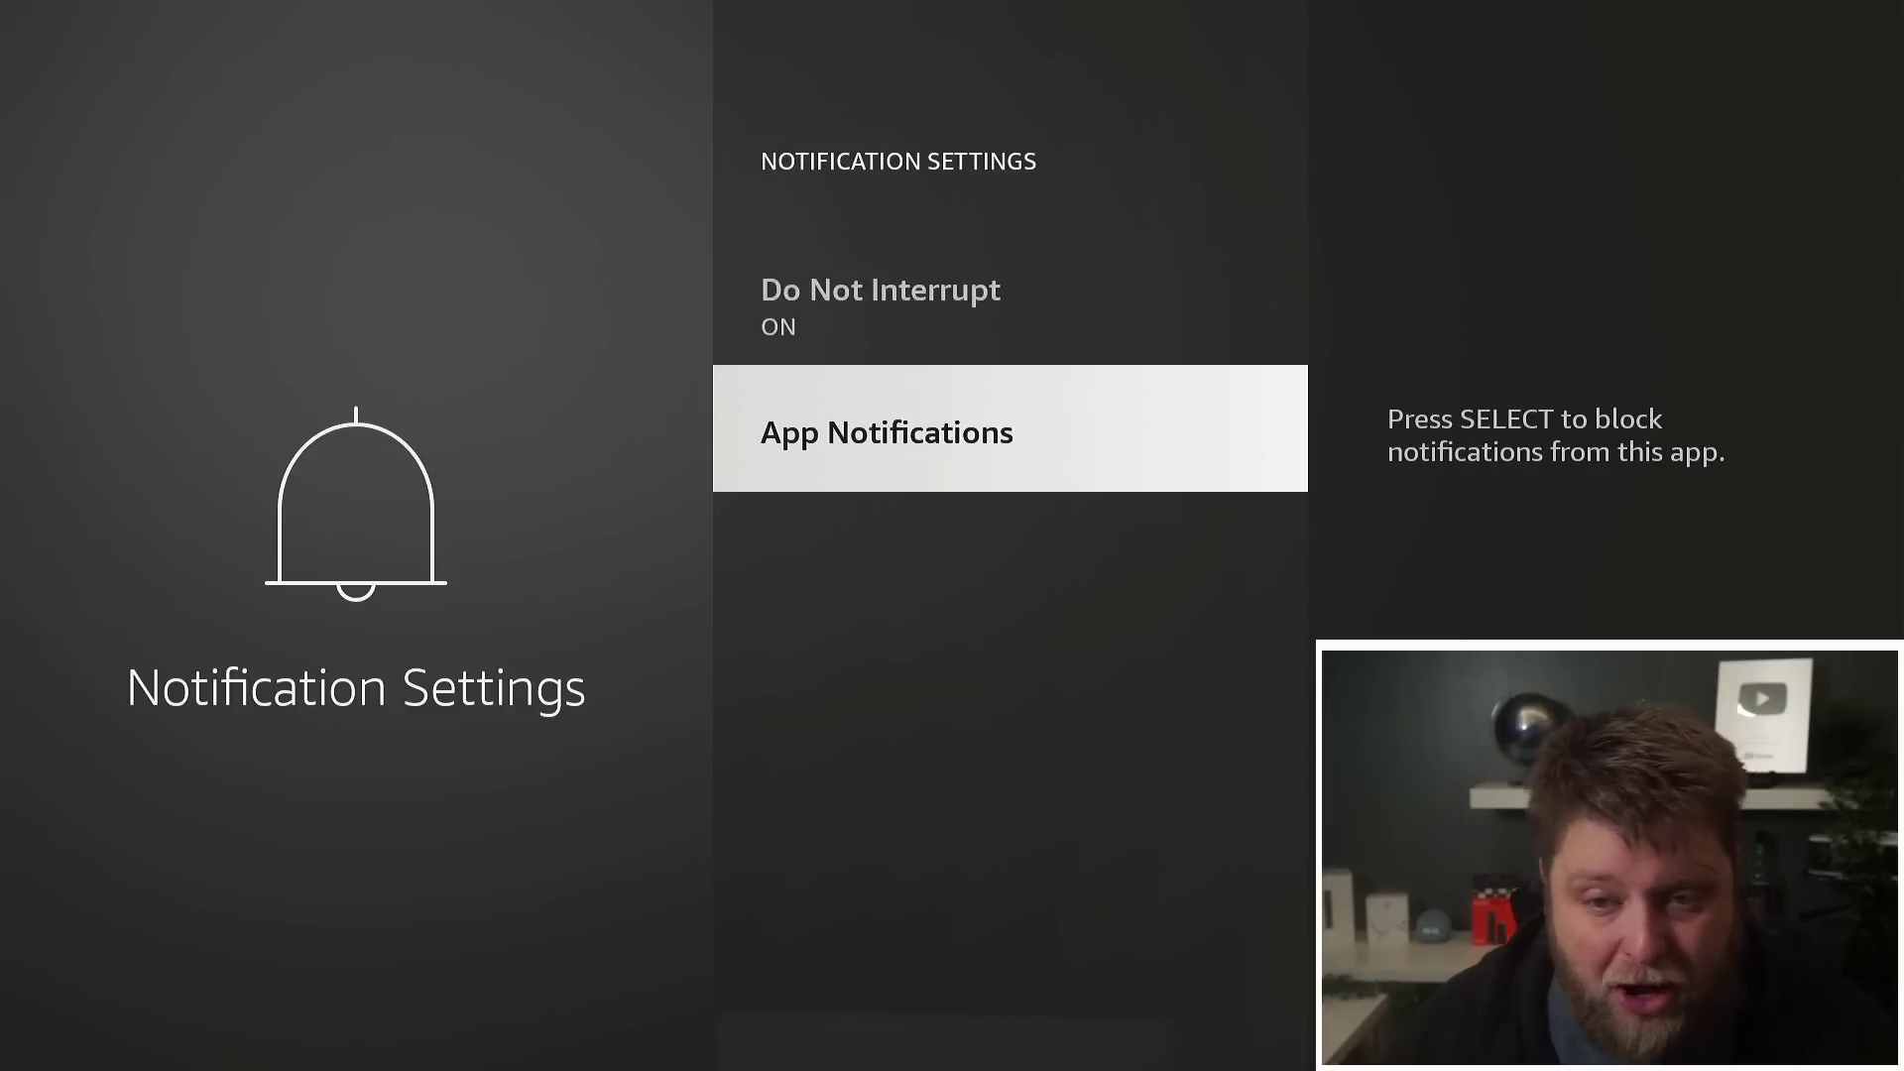
- Set Do Not Interrupt to off in the Notification Settings and return to Preferences
key("Up")
key("Return")
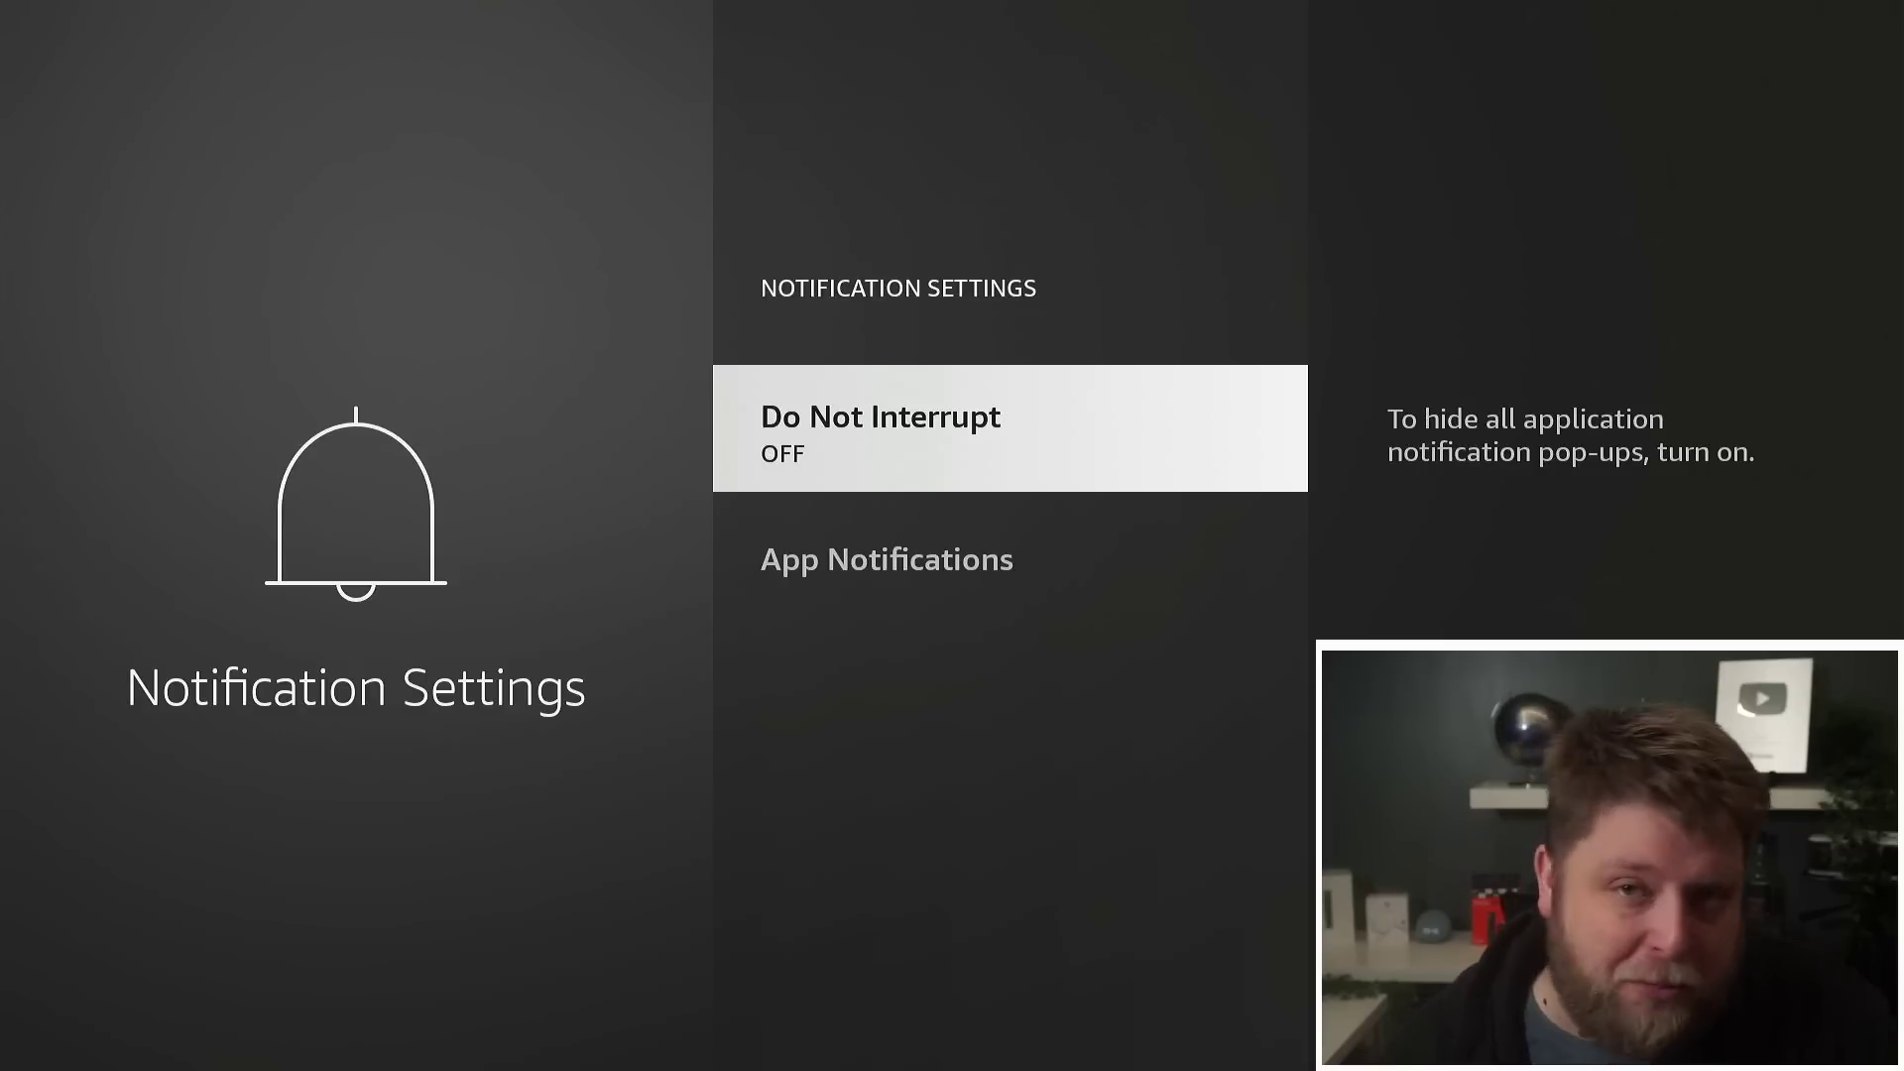
key("Escape")
- Check the Featured Content autoplay options and view the featured video area on the home screen
key("Down")
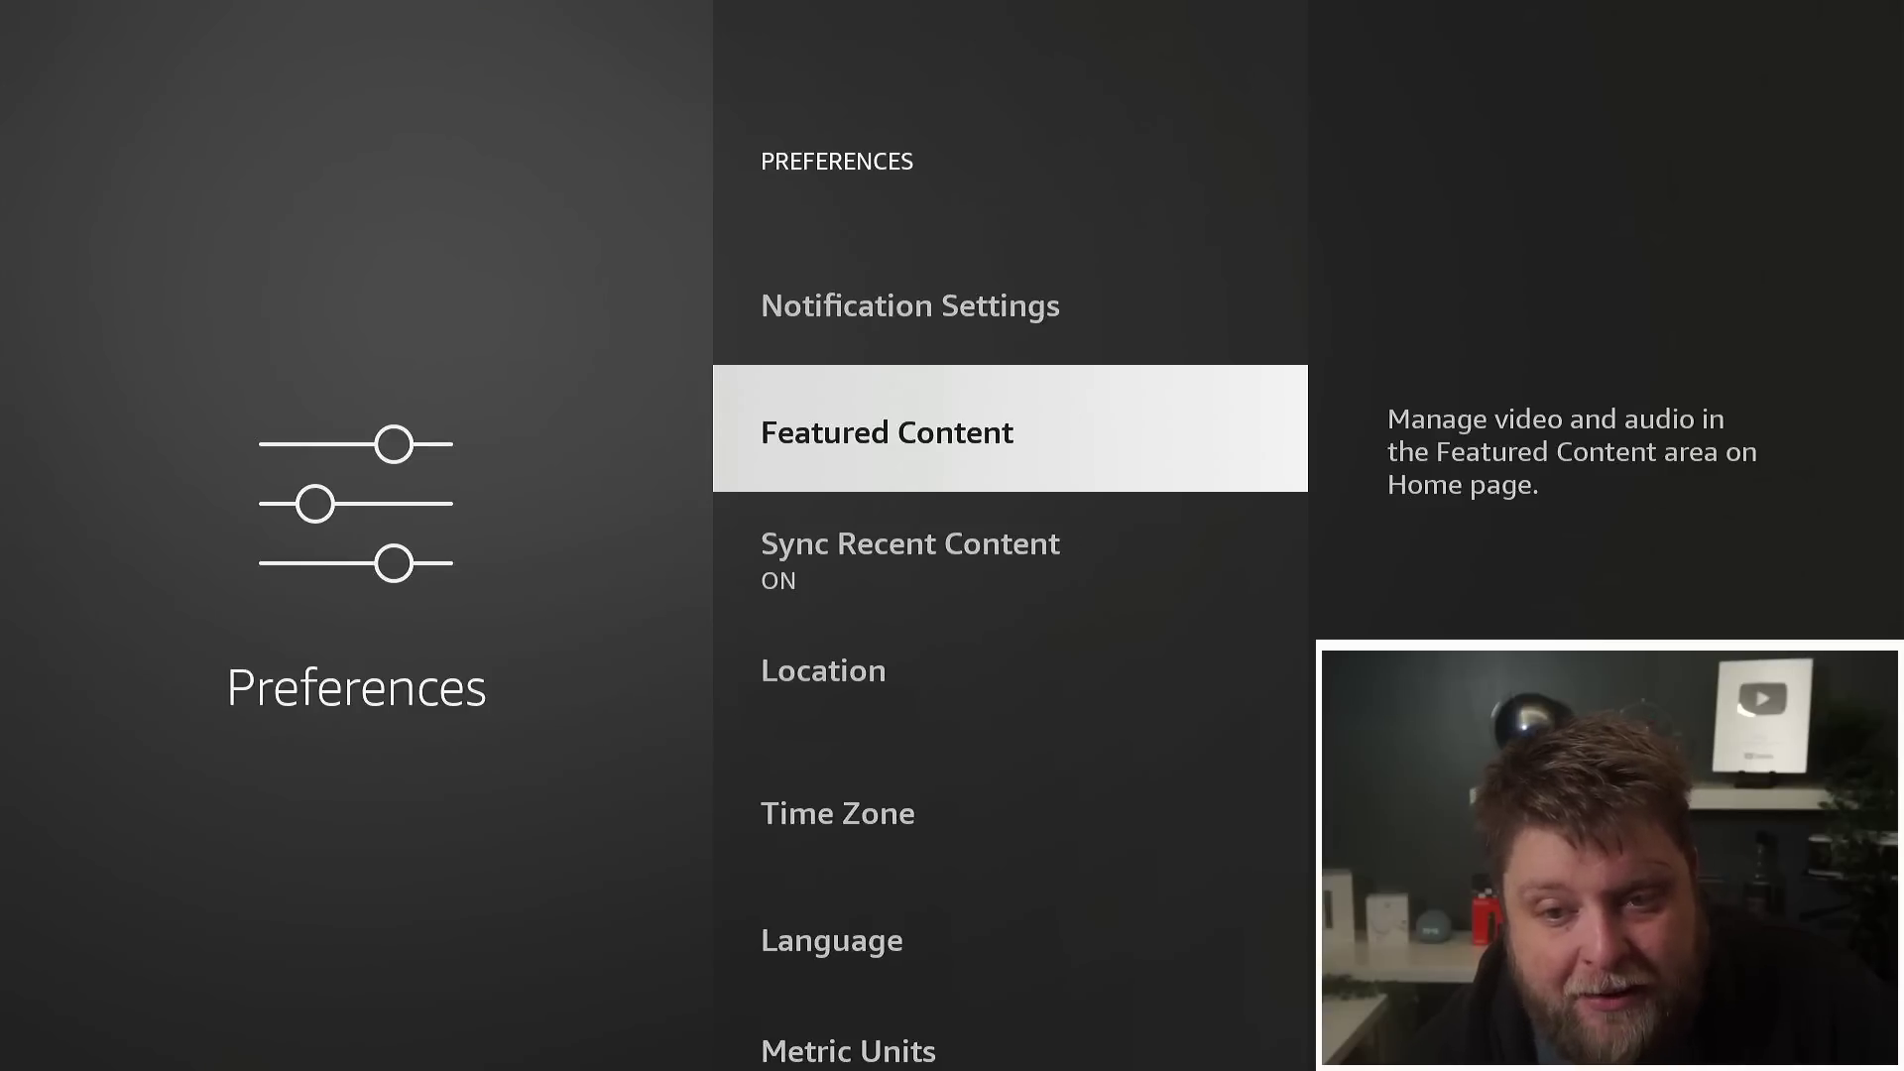
key("Return")
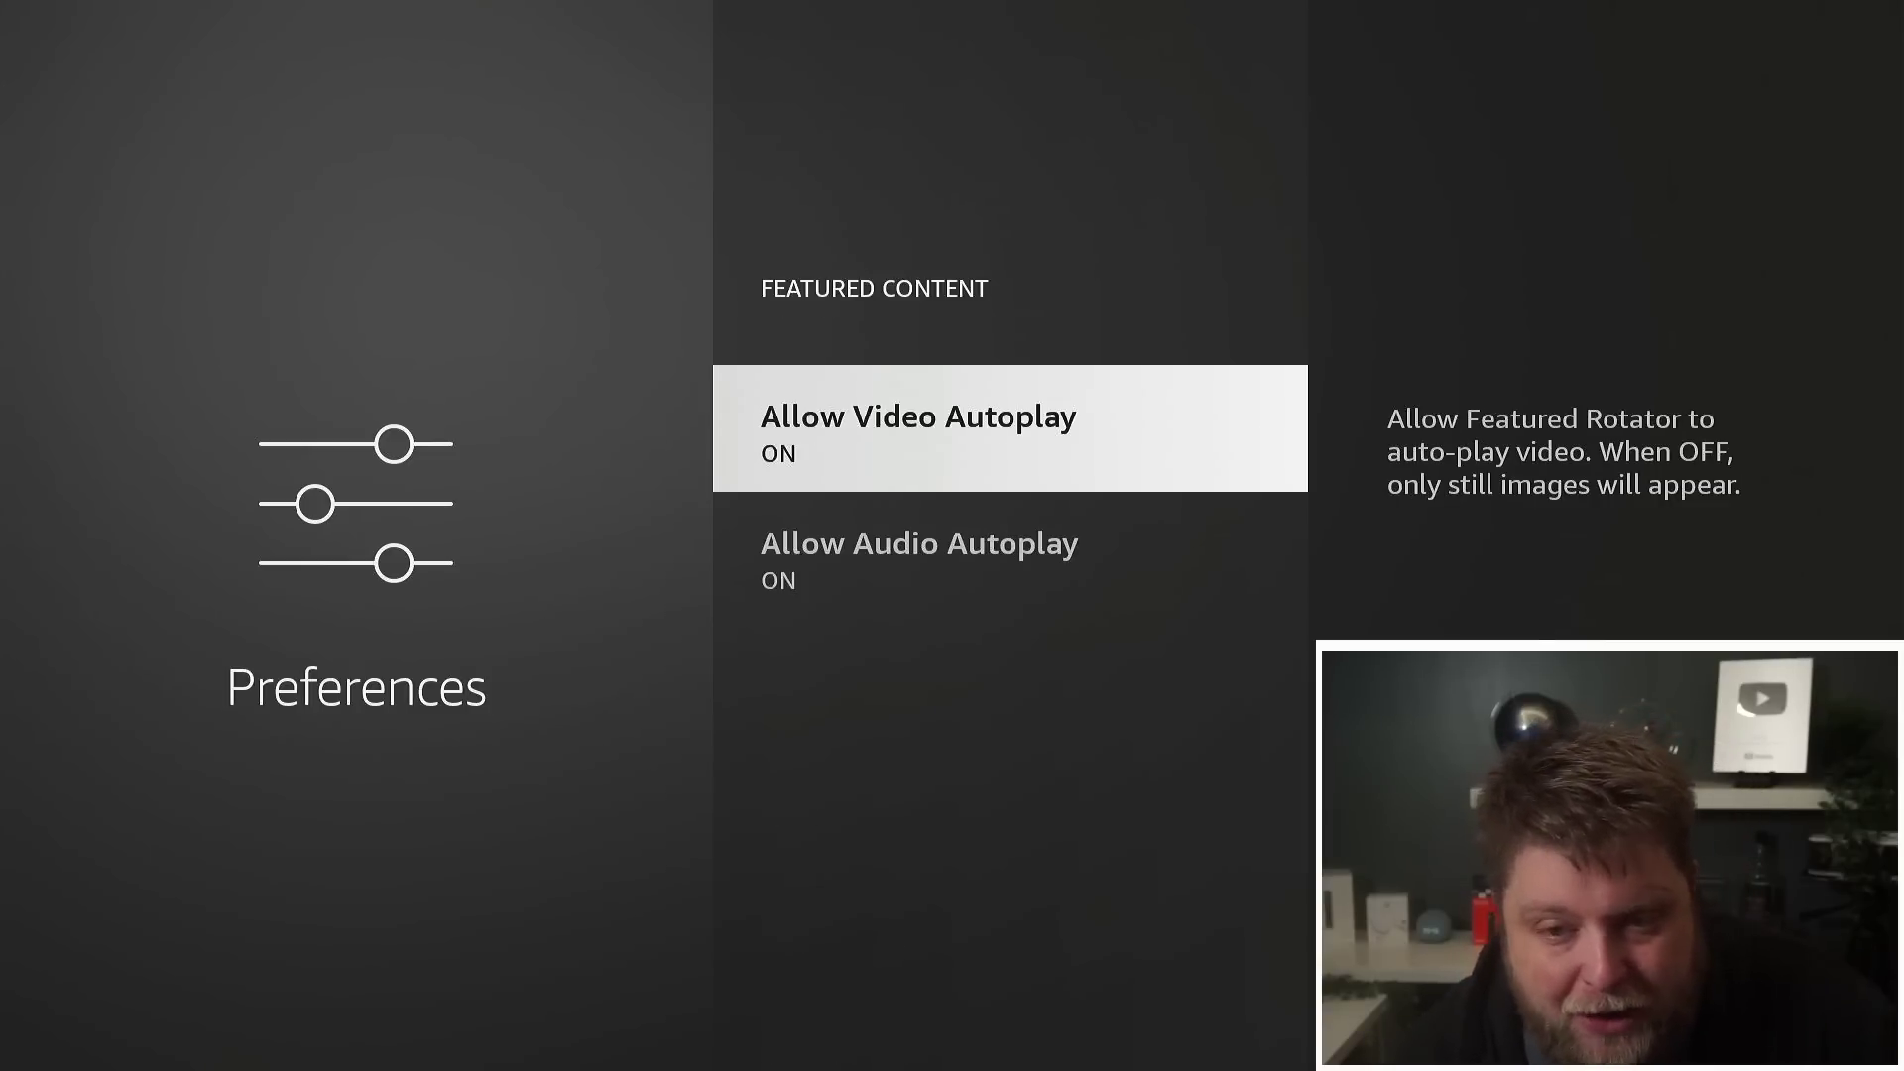
key("Home")
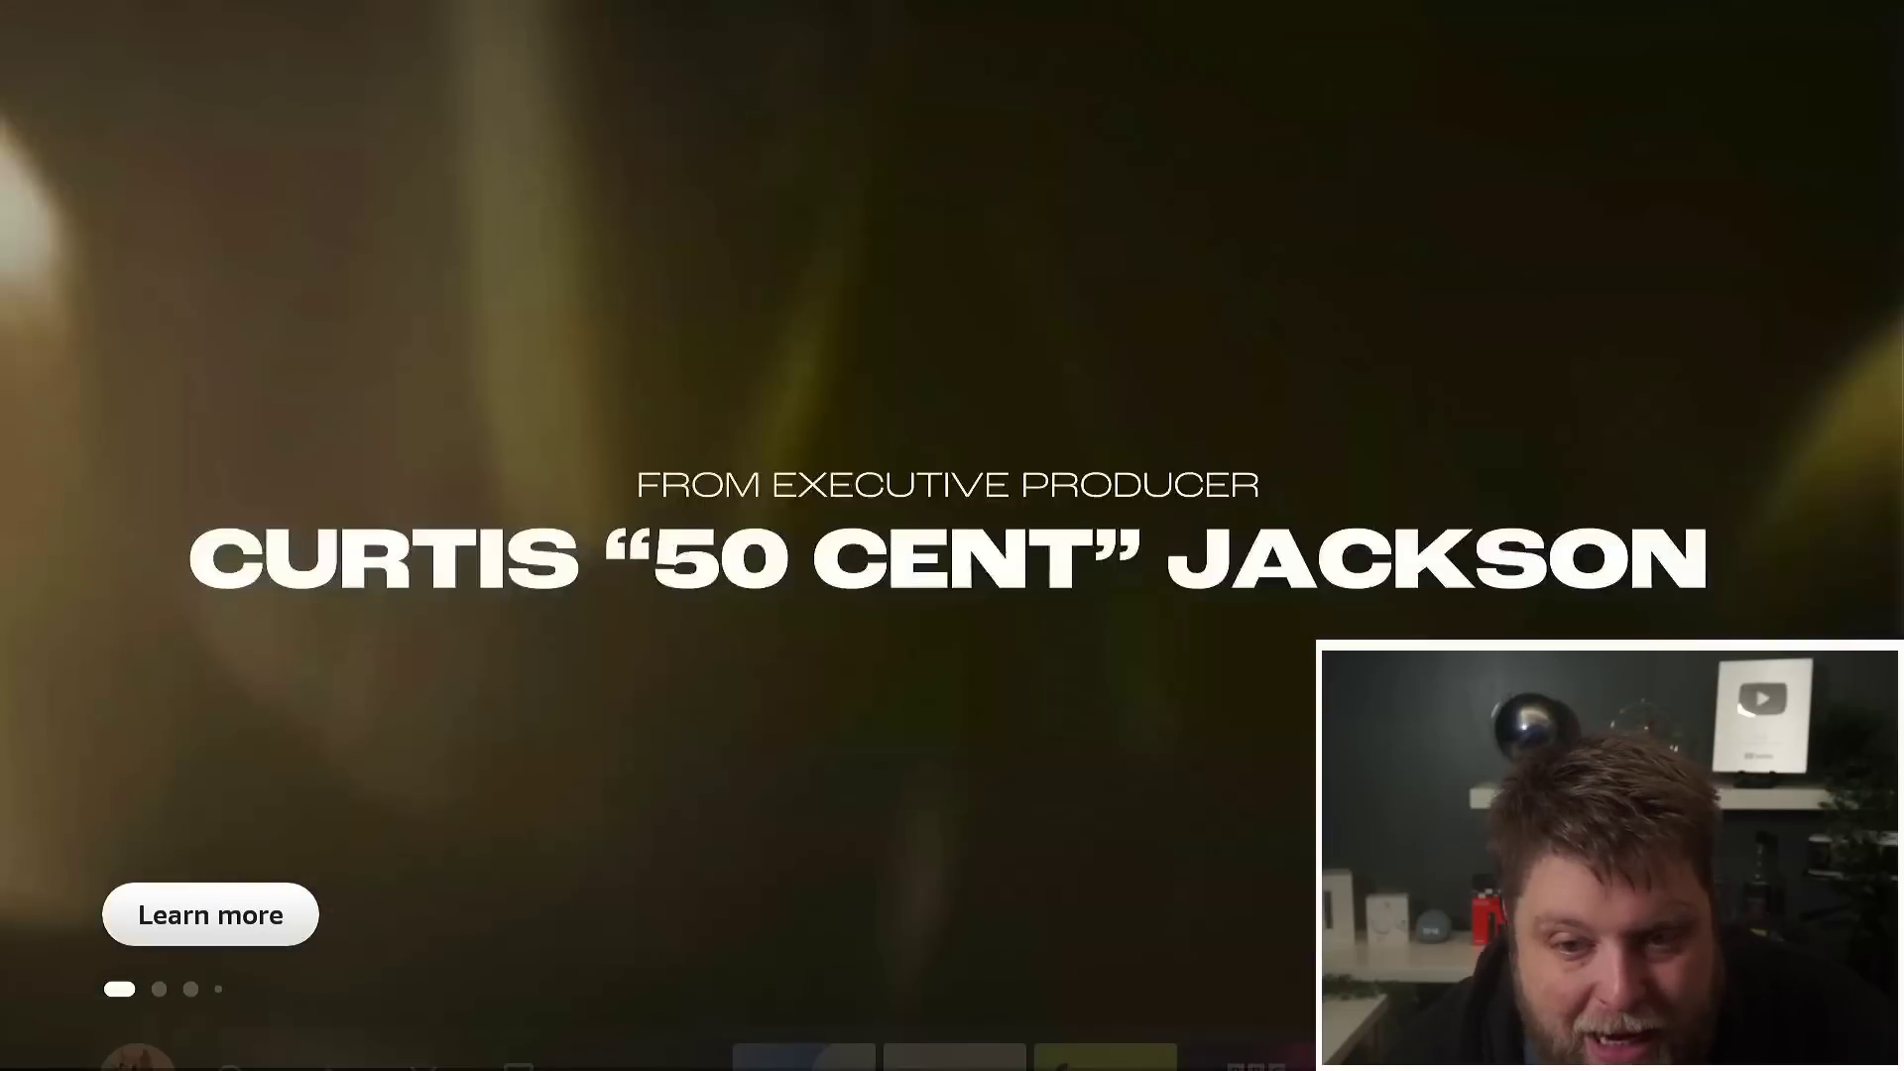
key("Down")
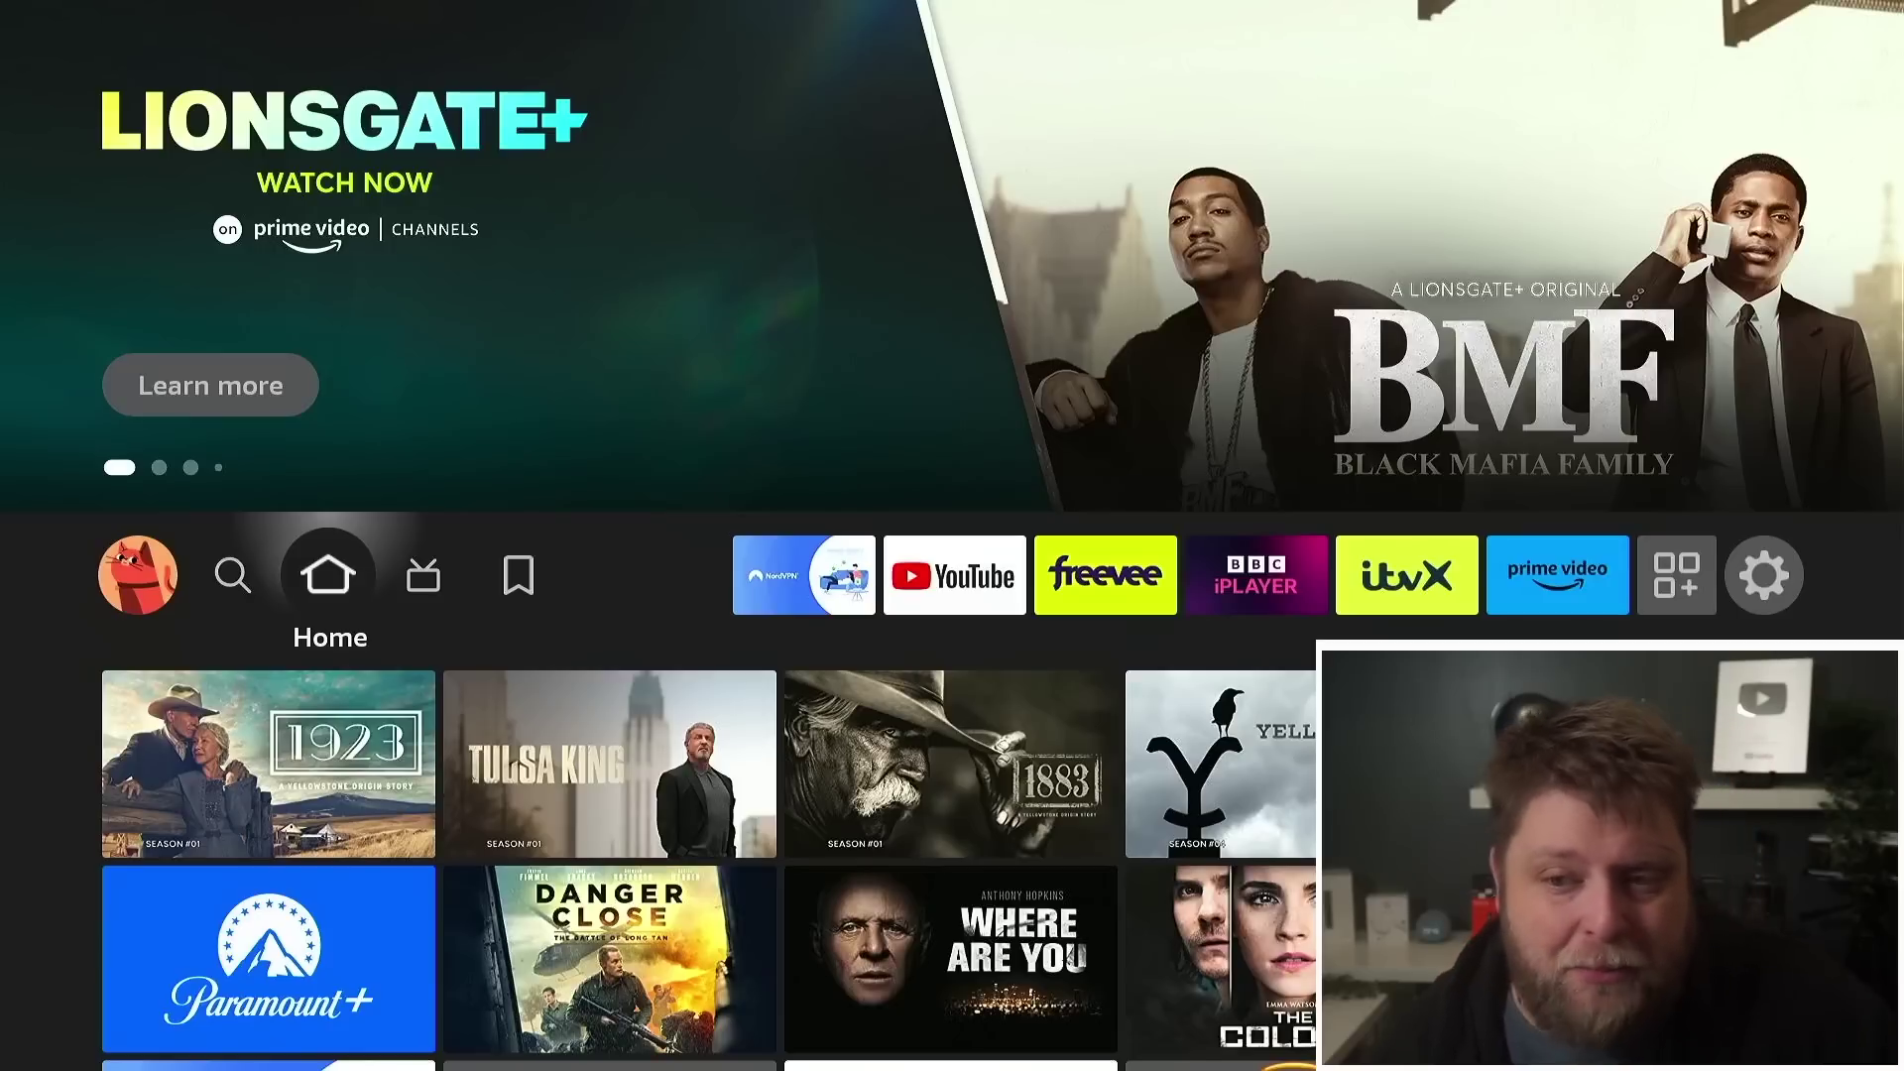
- Reopen the Preferences settings from the home screen
key("Right")
key("Right")
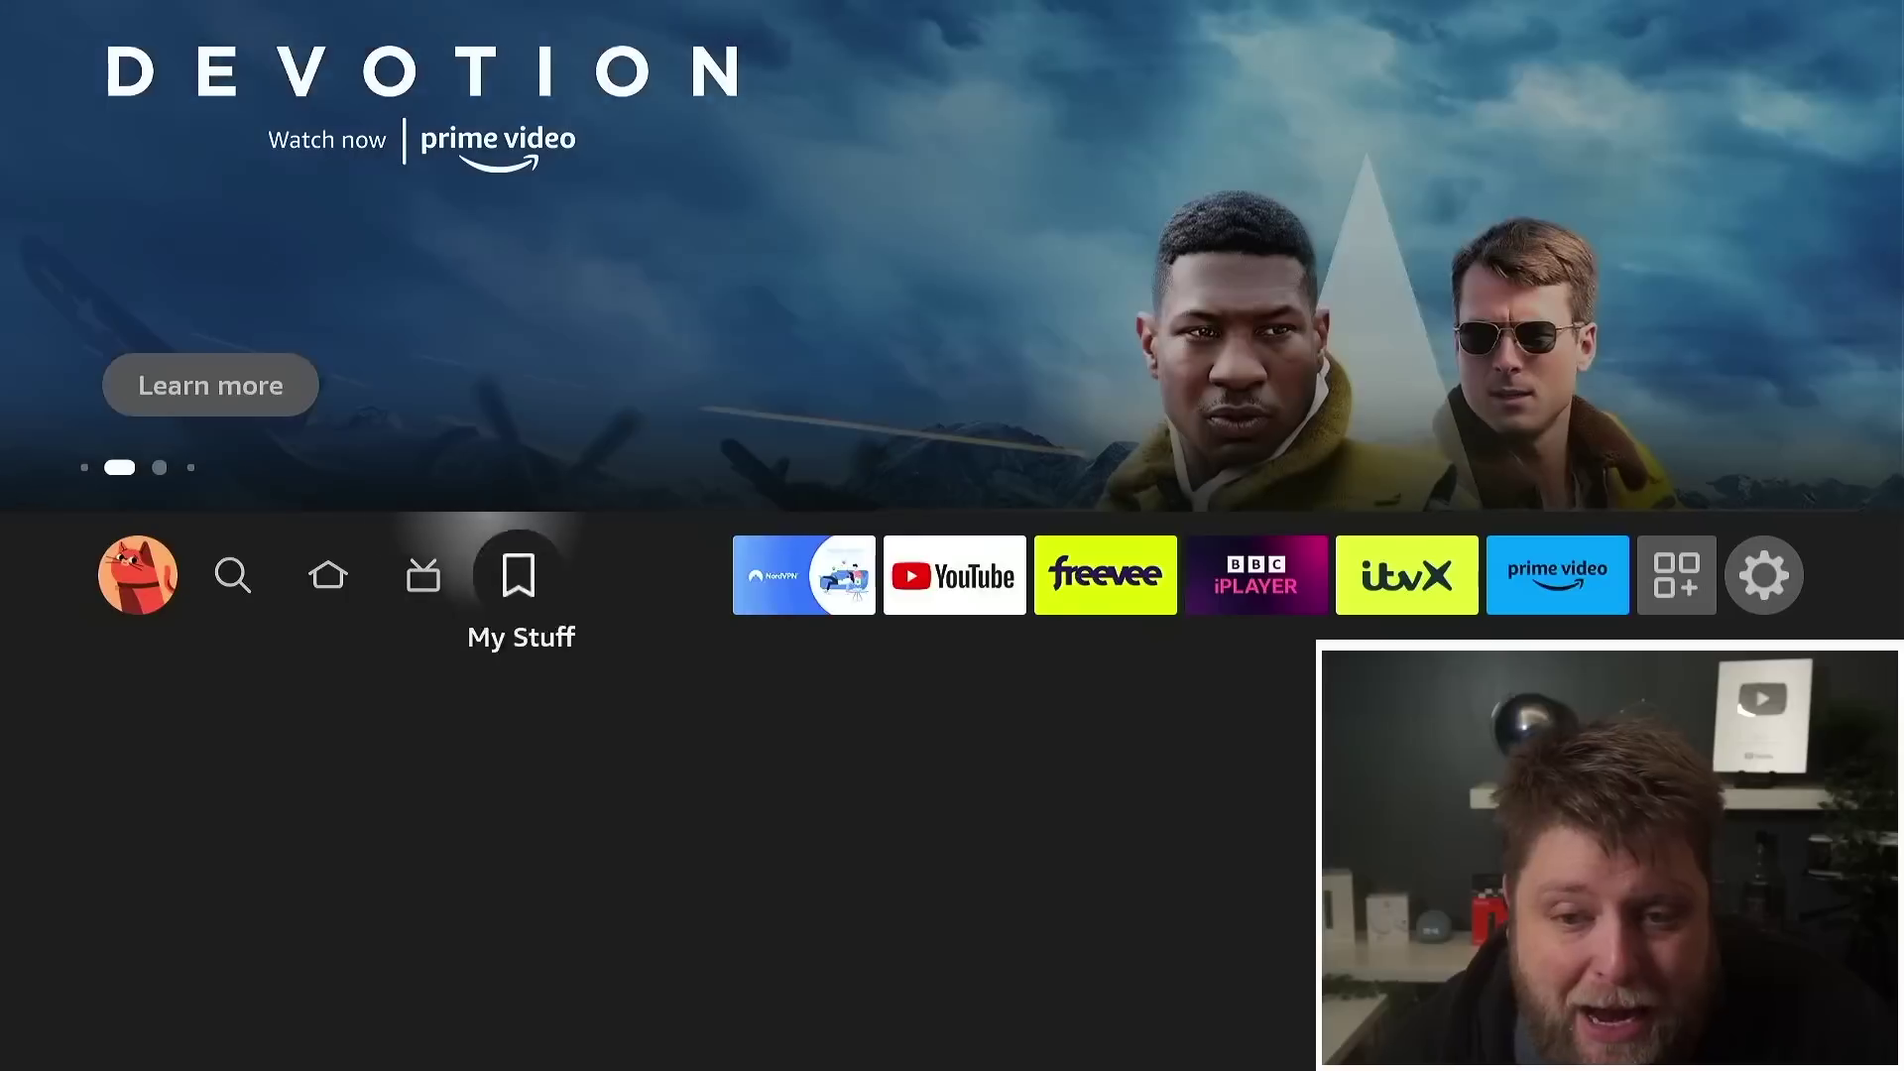
key("Right")
key("Right")
key("Right")
key("Right")
key("Right")
key("Right")
key("Right")
key("Right")
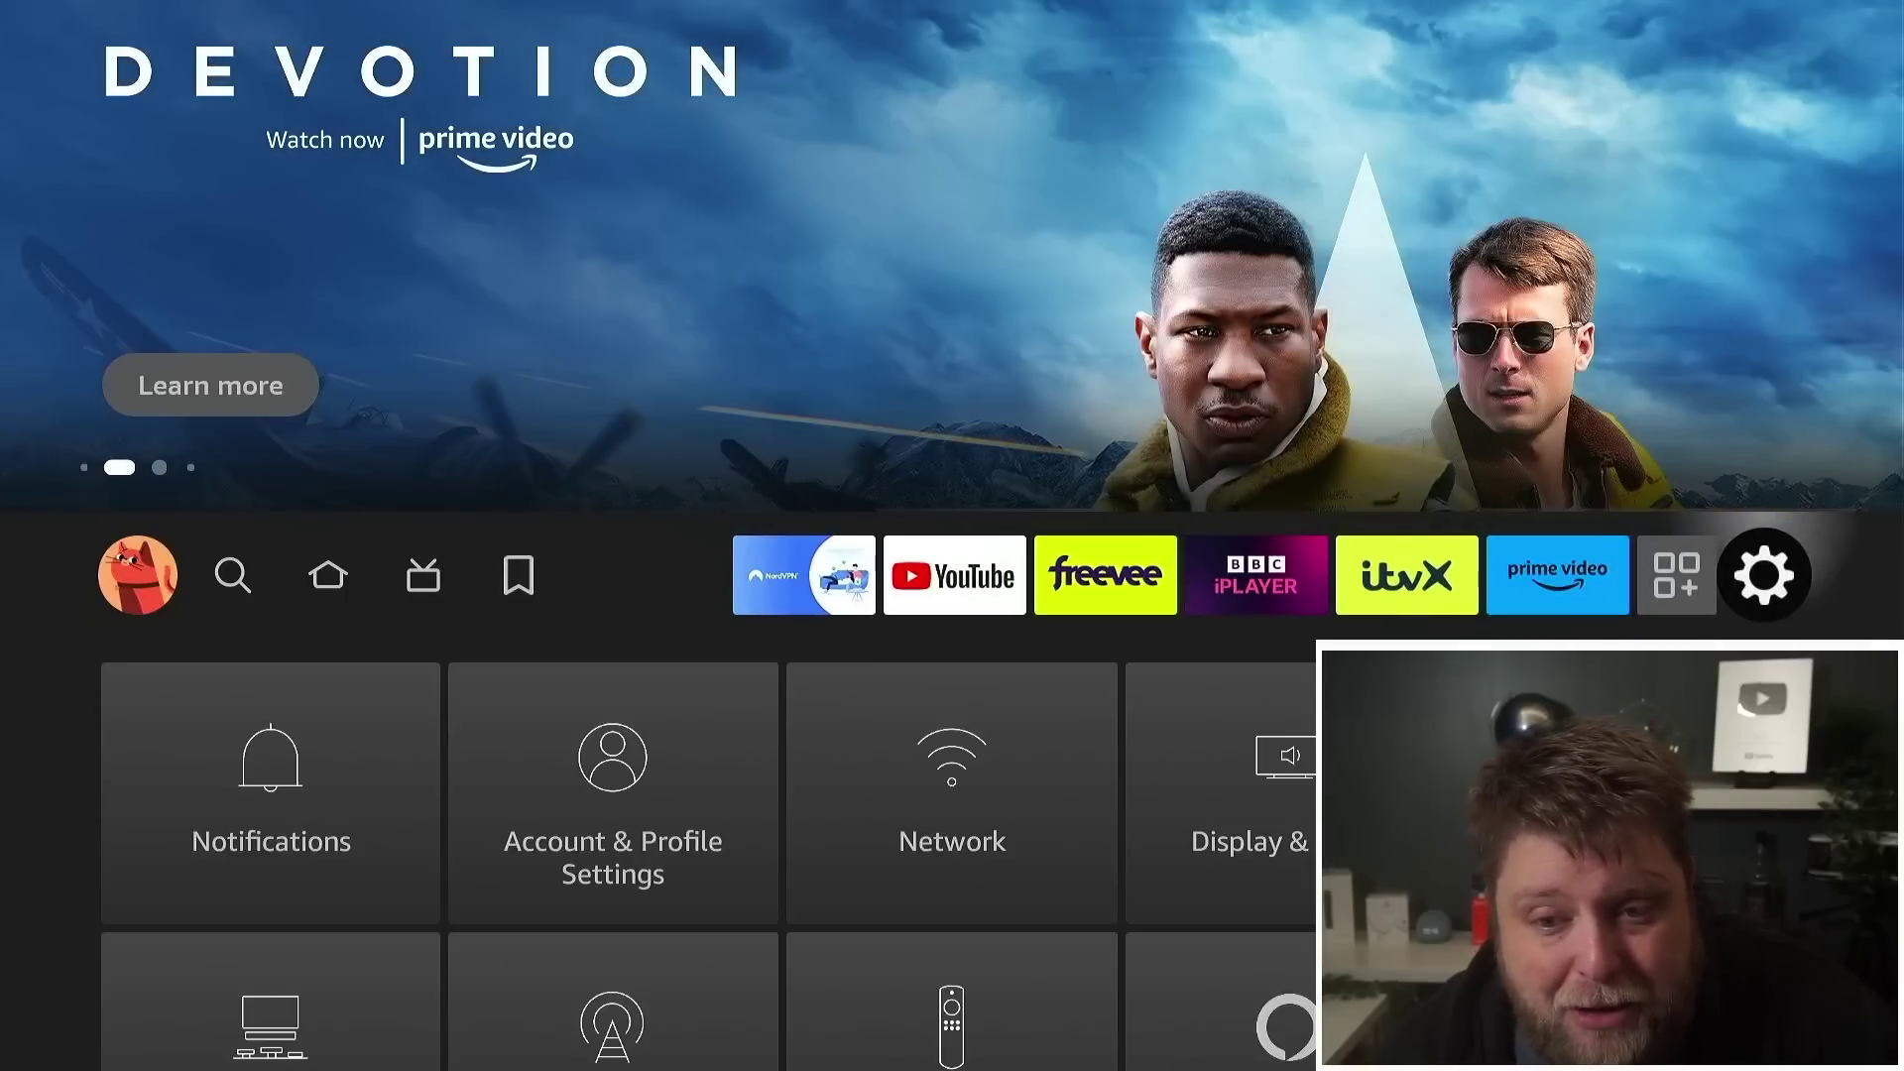
key("Down")
key("Down")
key("Right")
key("Right")
key("Right")
key("Right")
key("Return")
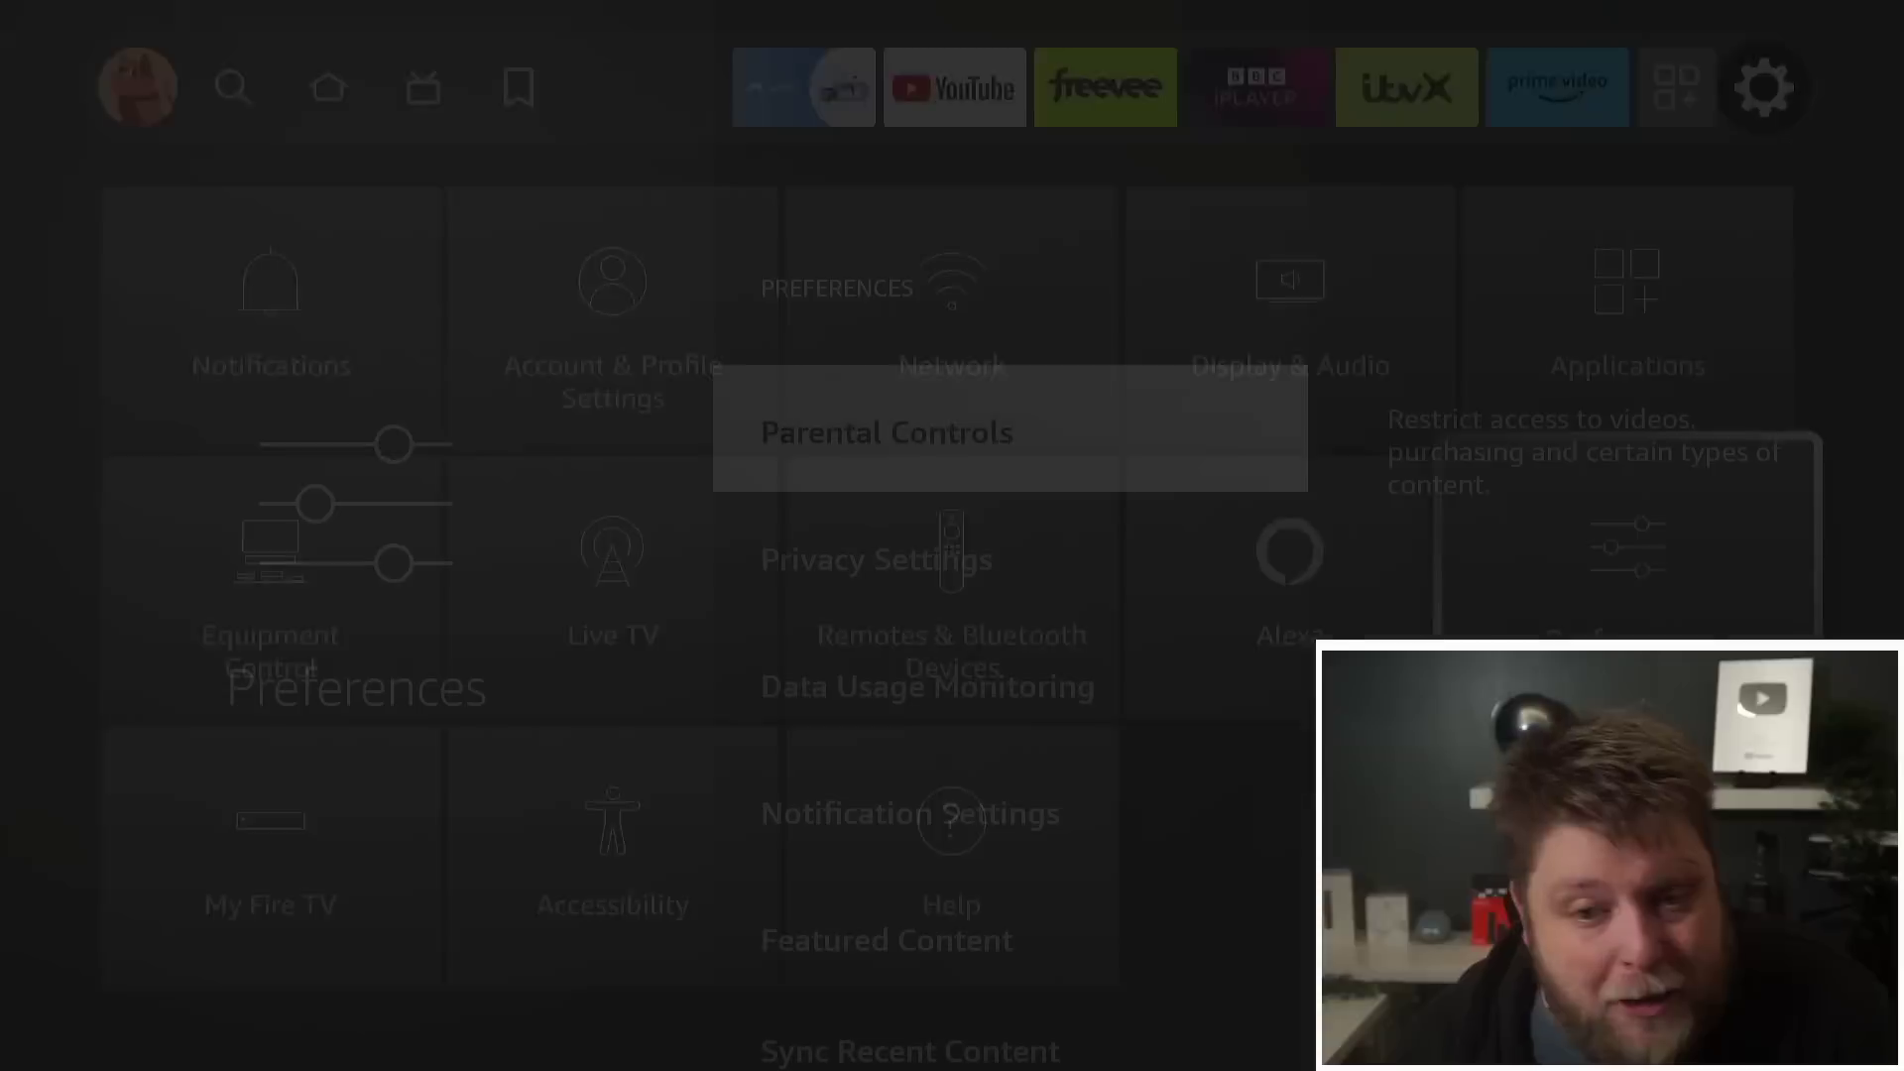
- Turn off Allow Video Autoplay and Allow Audio Autoplay in the Featured Content settings
key("Down")
key("Down")
key("Down")
key("Down")
key("Return")
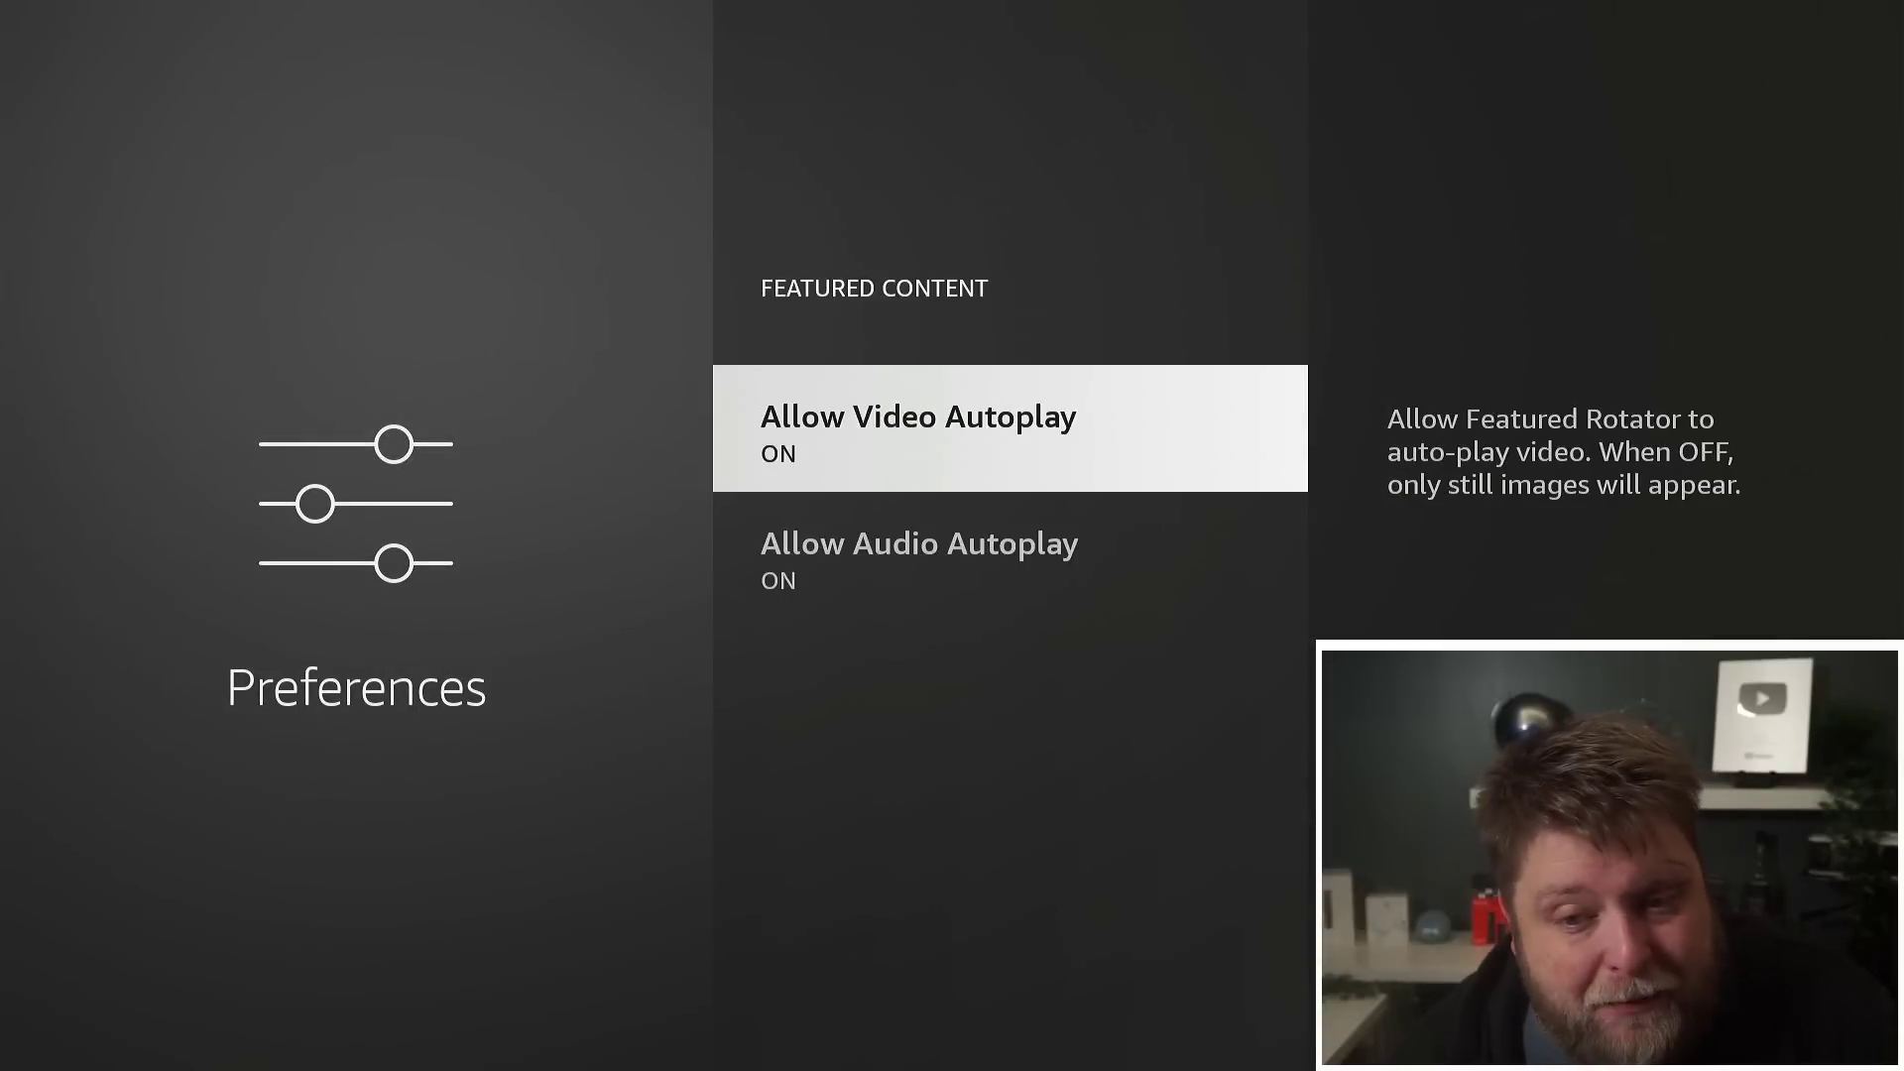
key("Return")
key("Down")
key("Return")
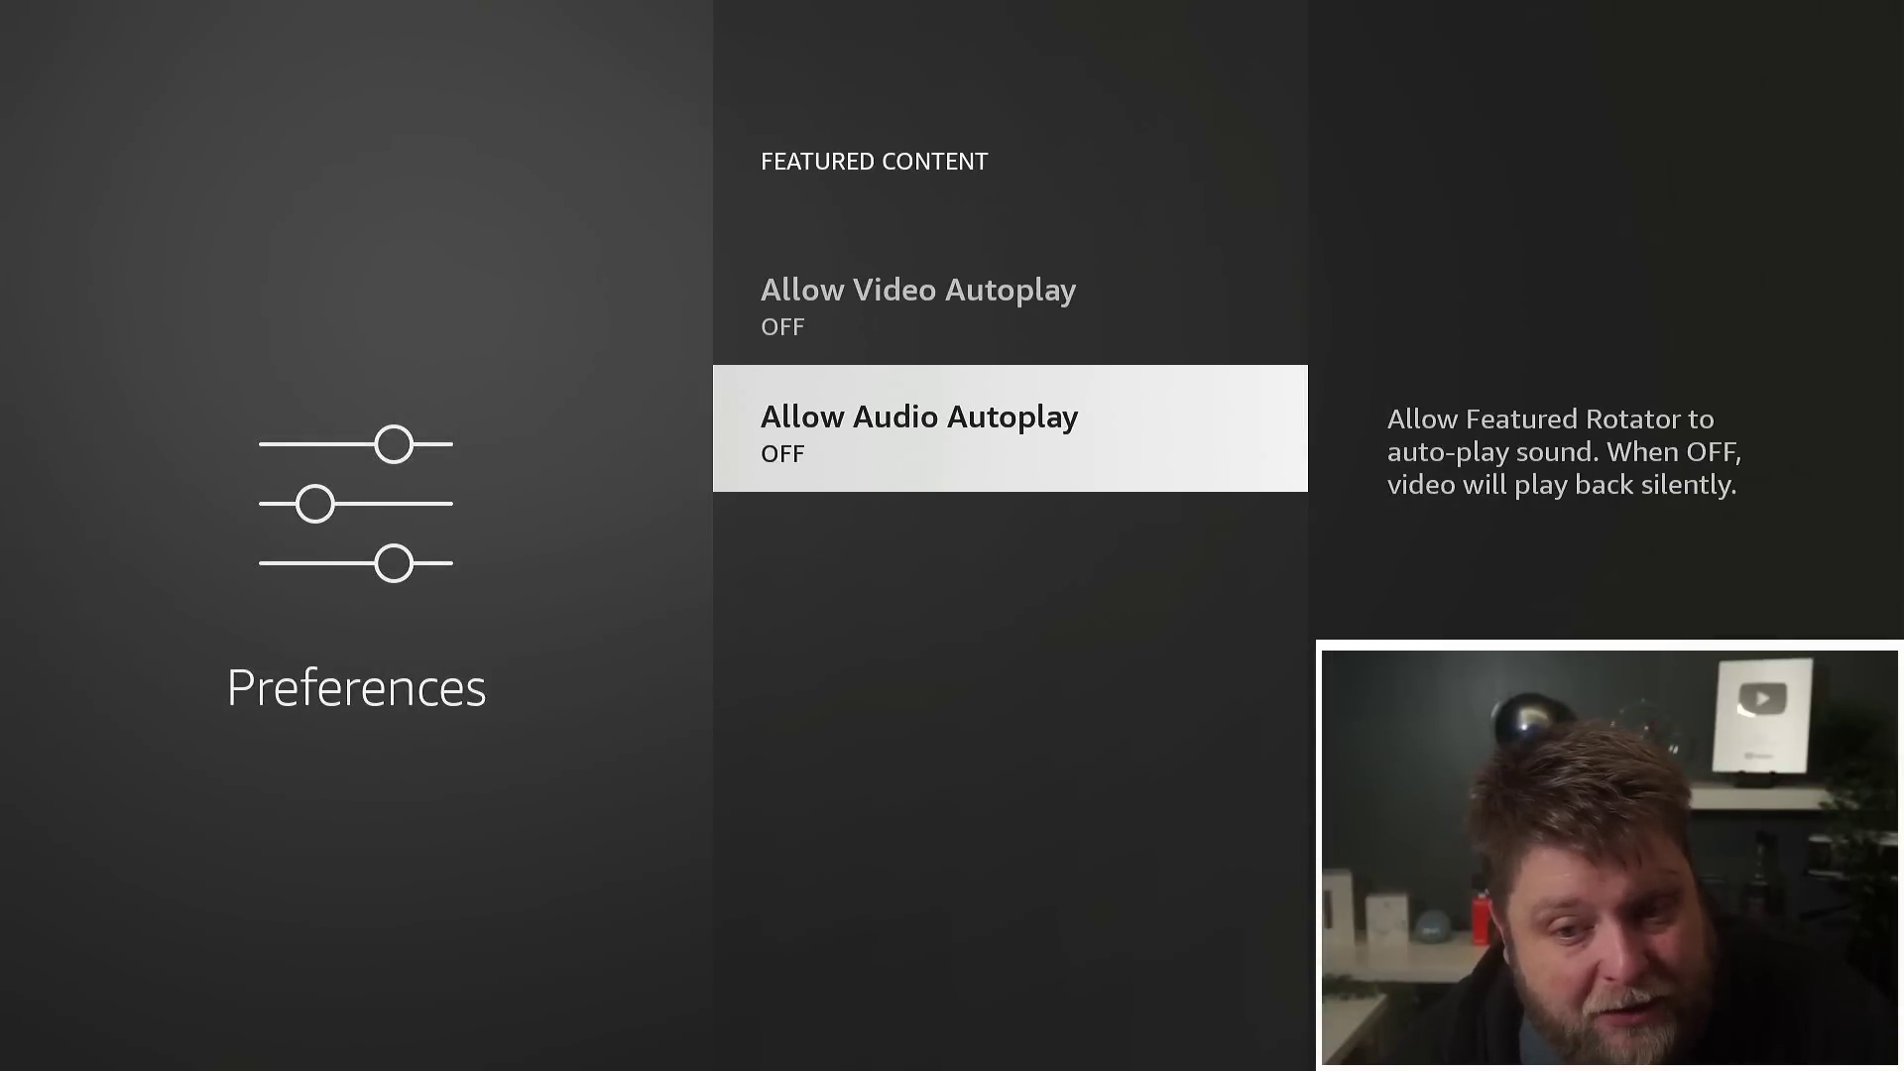
- Go to the home screen and view the featured content banner
key("Home")
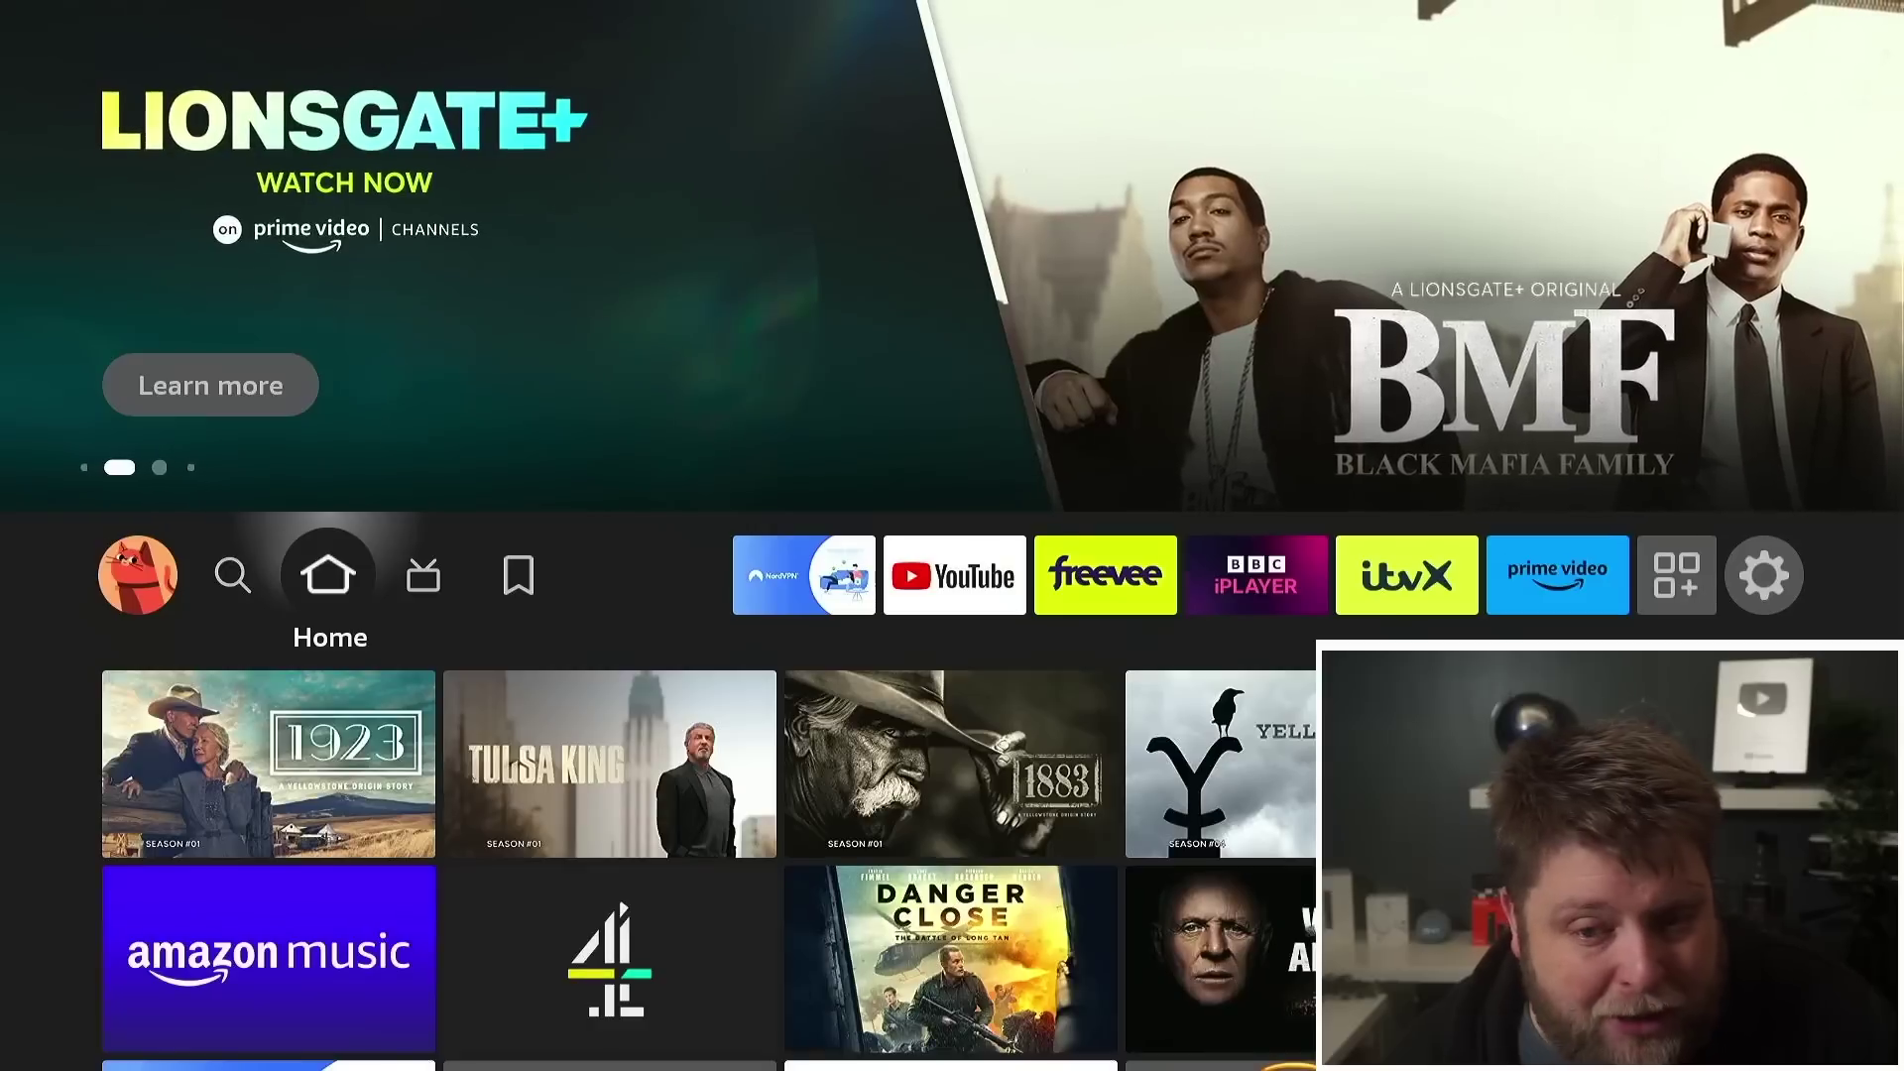
key("Up")
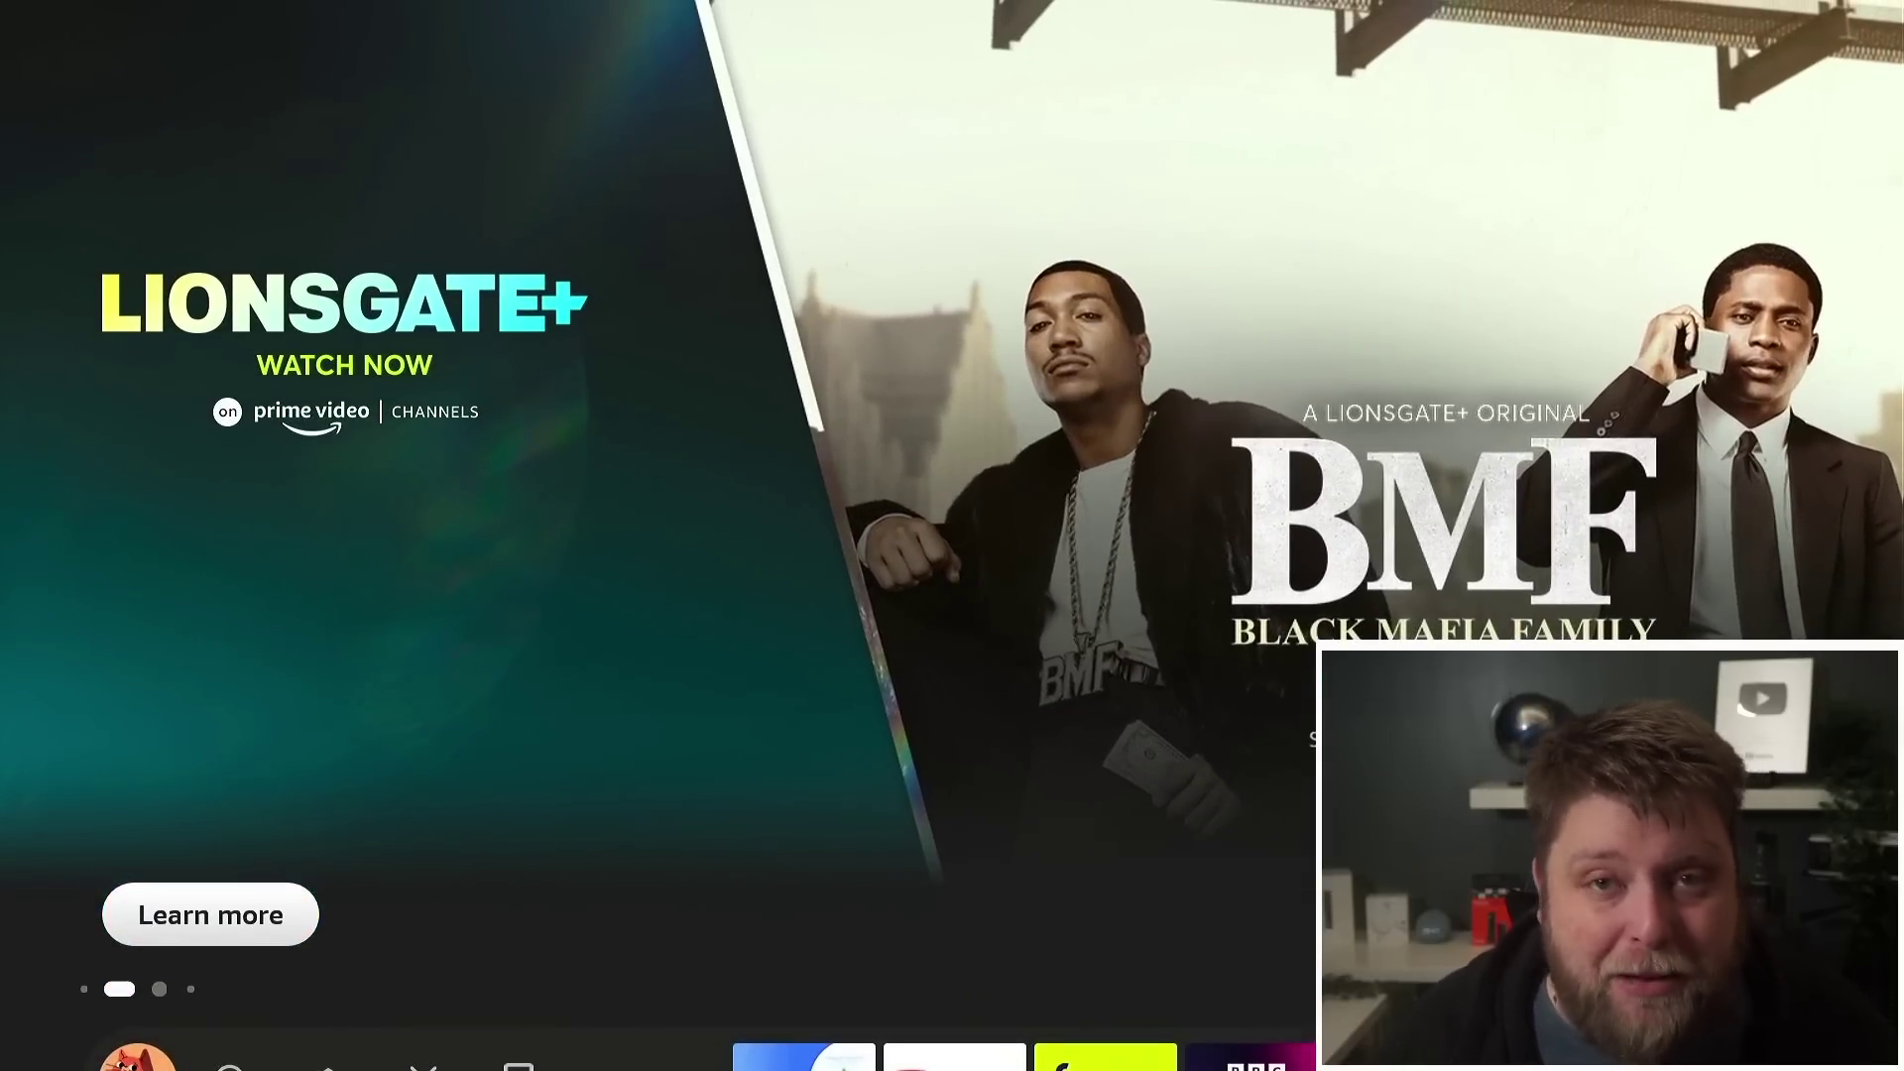
key("Down")
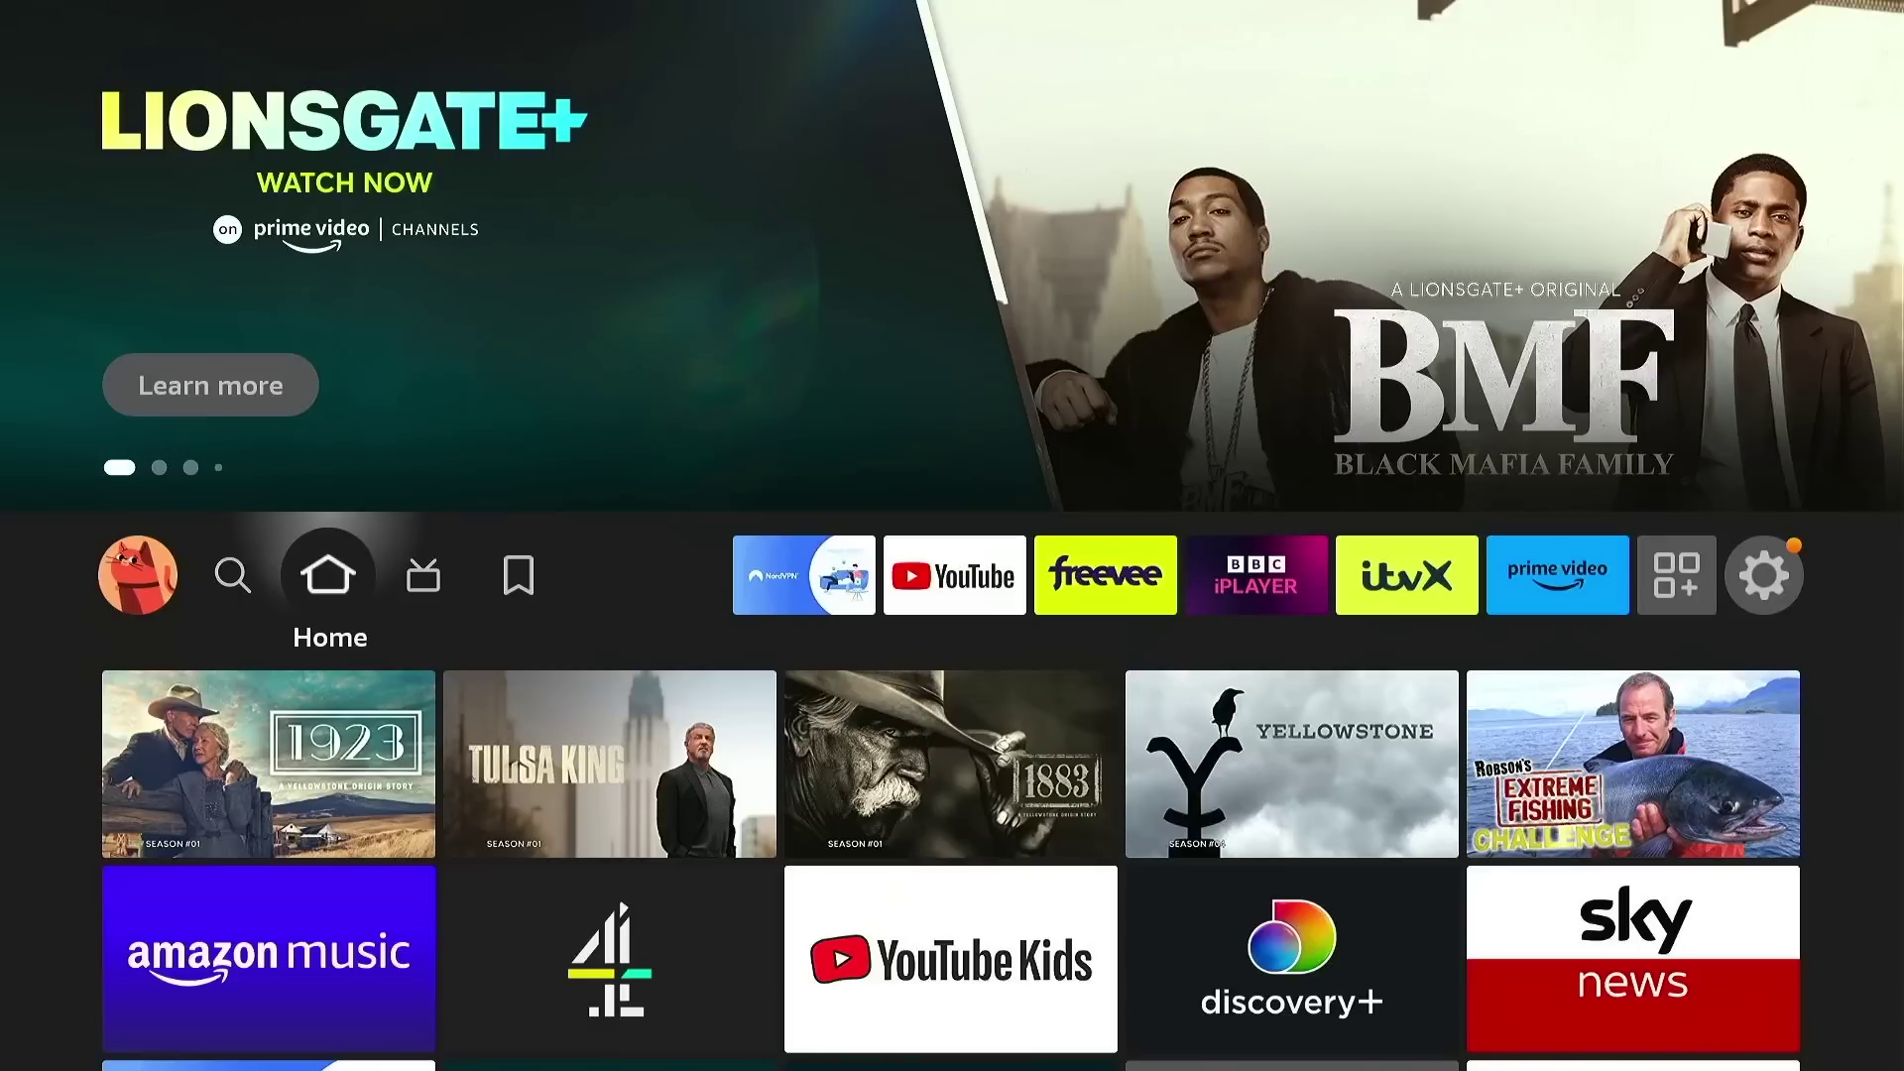
- Open the Applications settings from the home screen
key("Right")
key("Right")
key("Right")
key("Right")
key("Right")
key("Right")
key("Right")
key("Right")
key("Right")
key("Right")
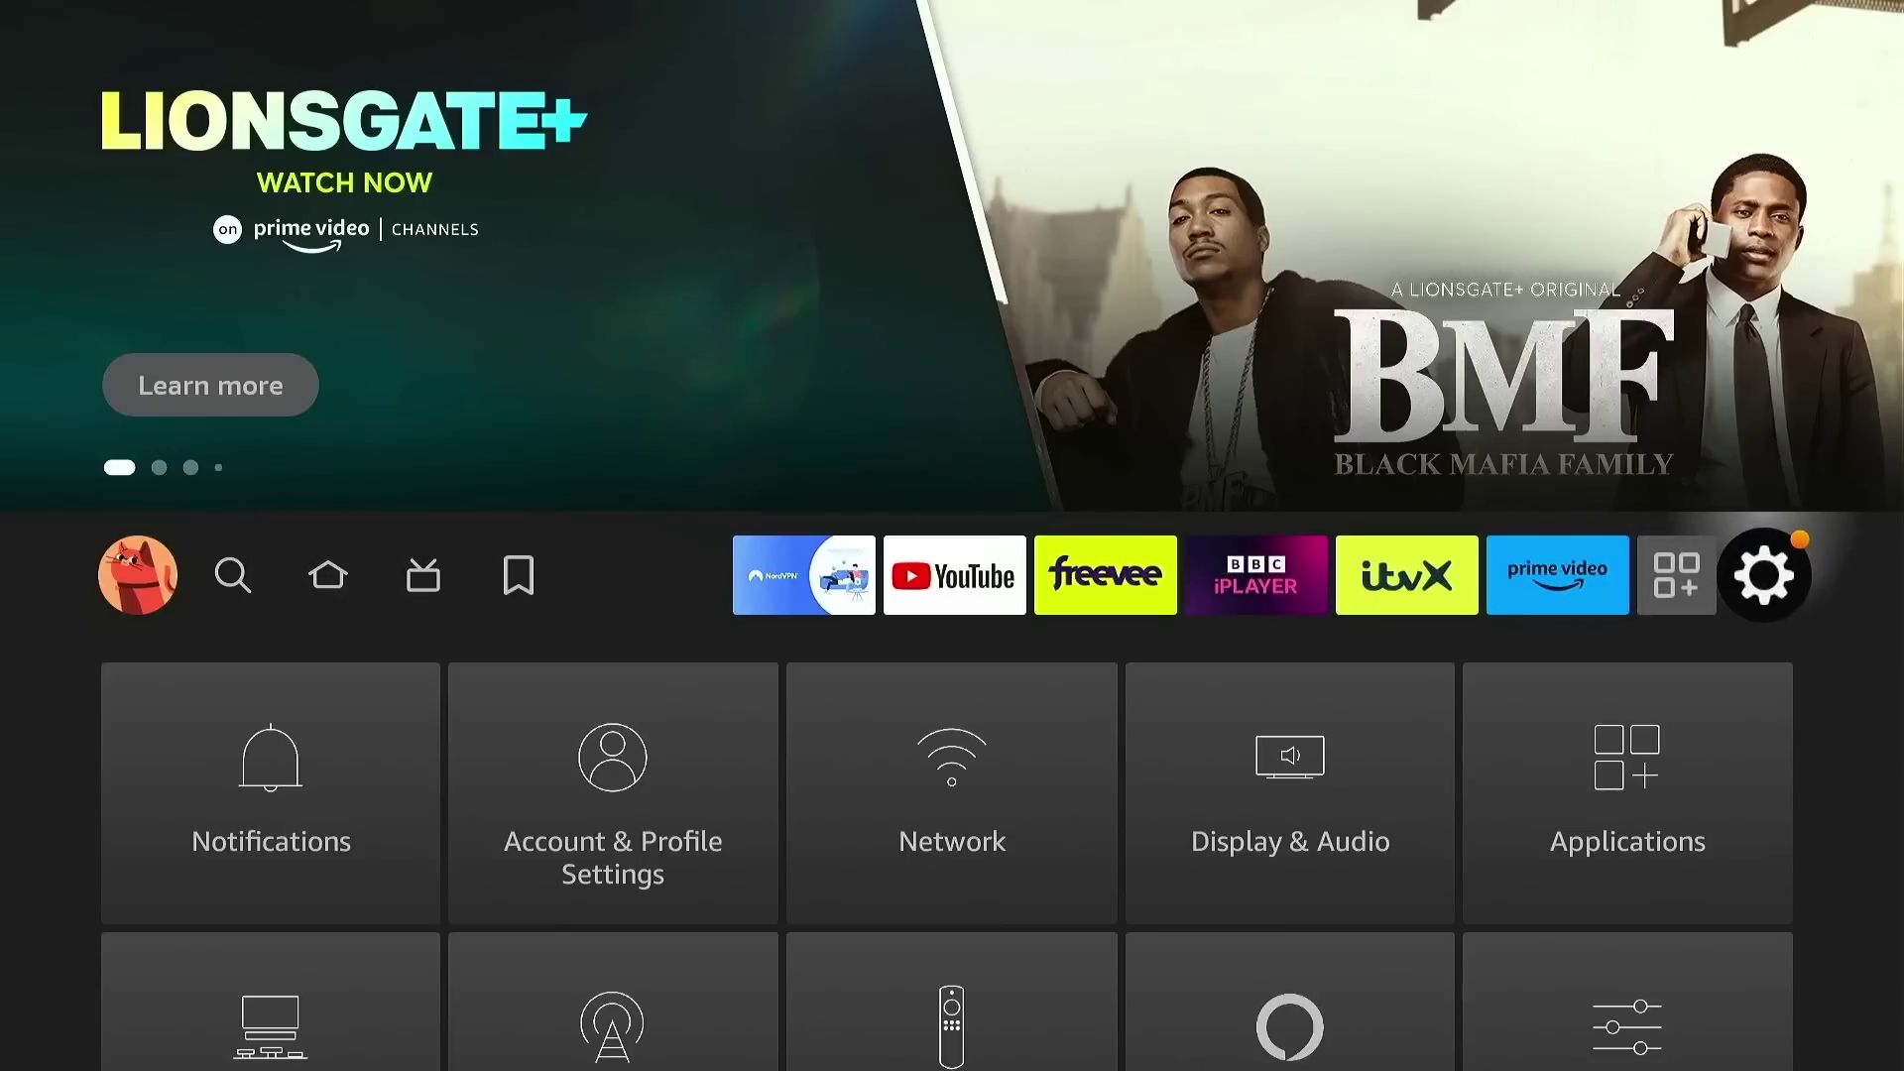
key("Down")
key("Right")
key("Right")
key("Right")
key("Right")
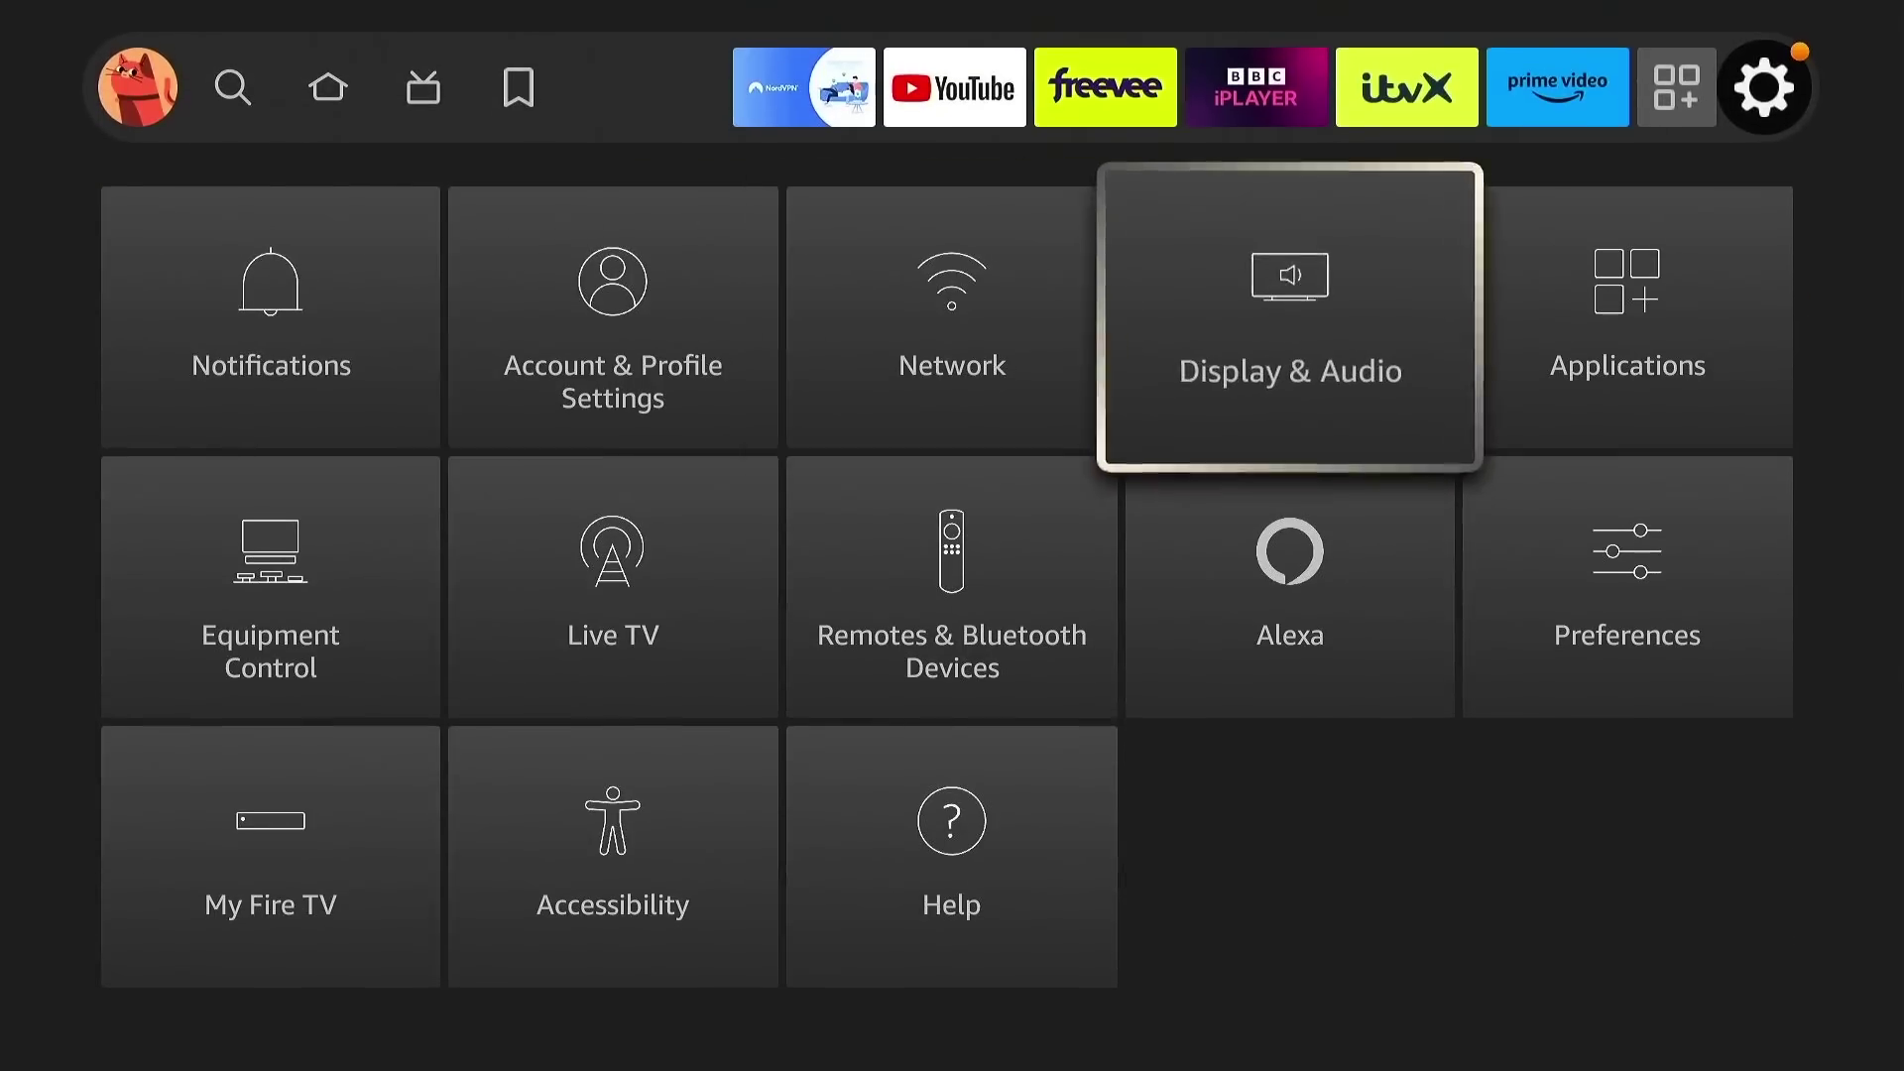
key("Return")
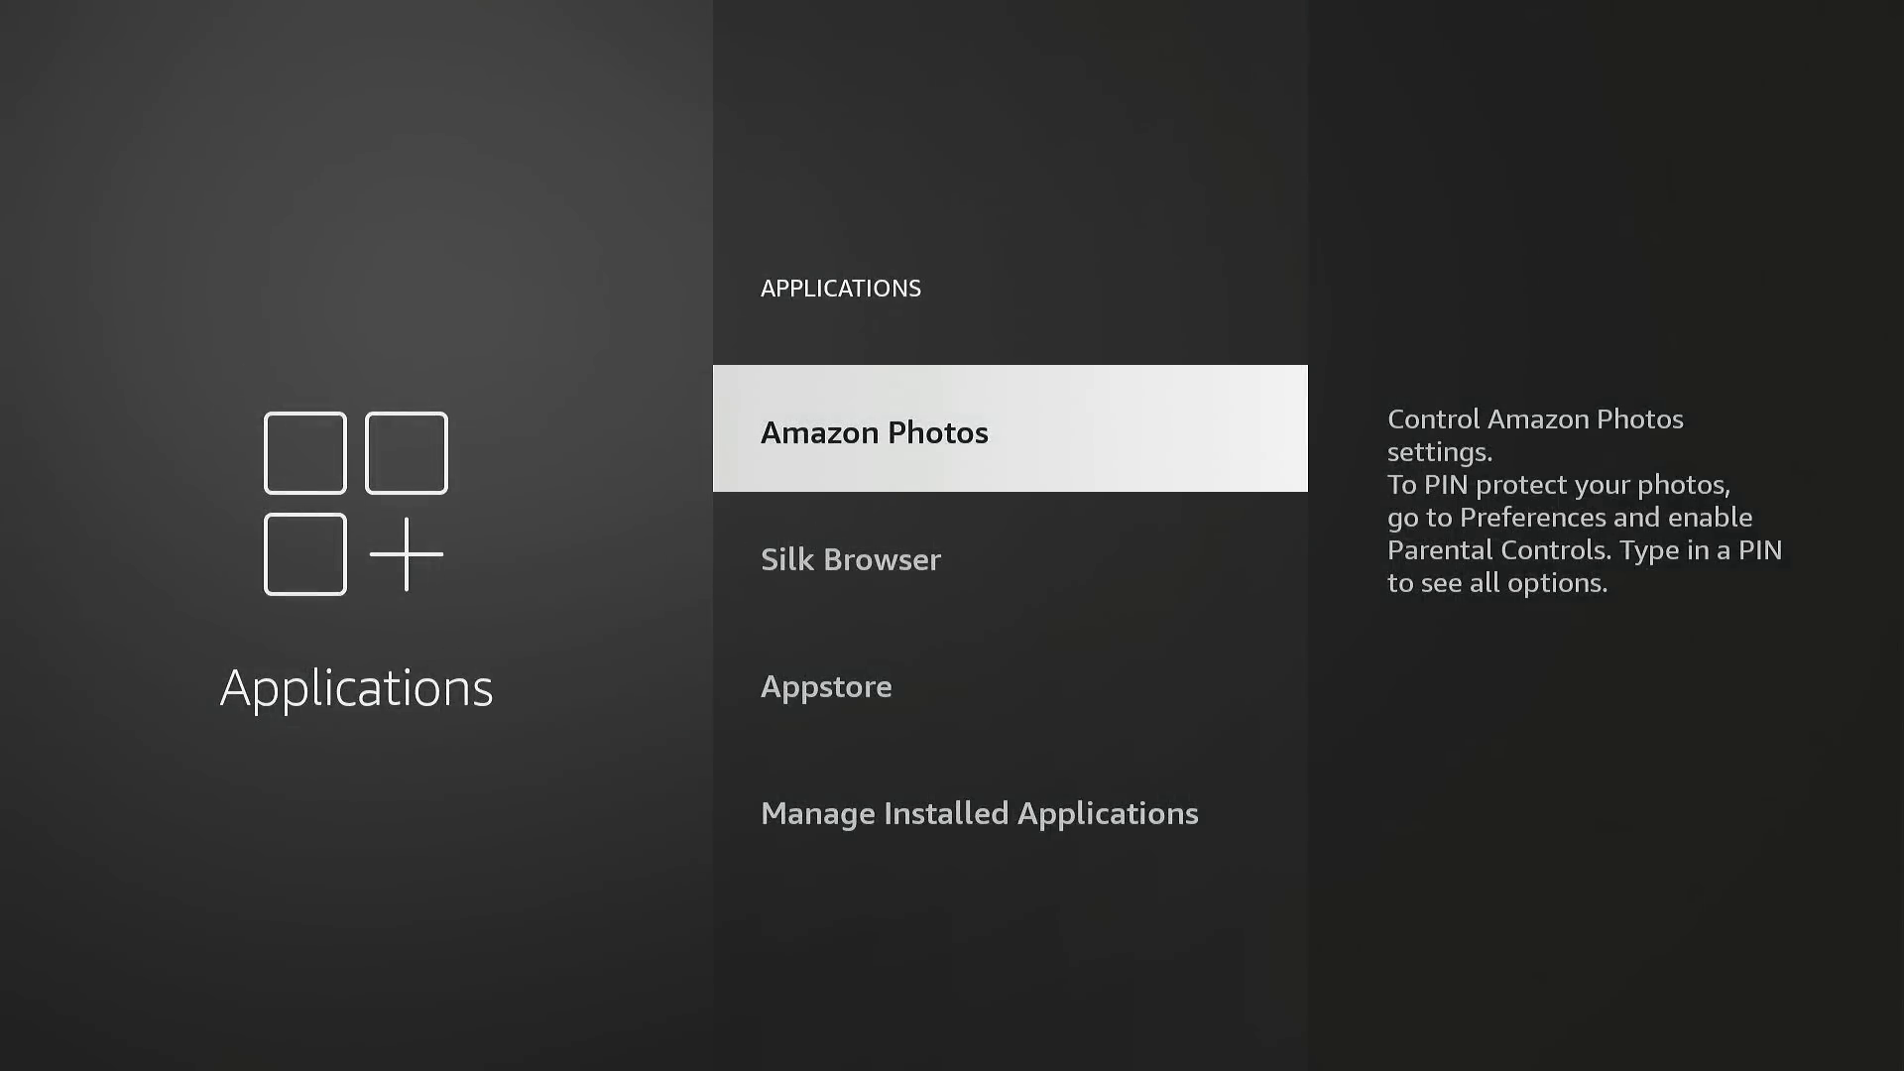
- Open the Appstore settings and review the External Market Links options
key("Down")
key("Down")
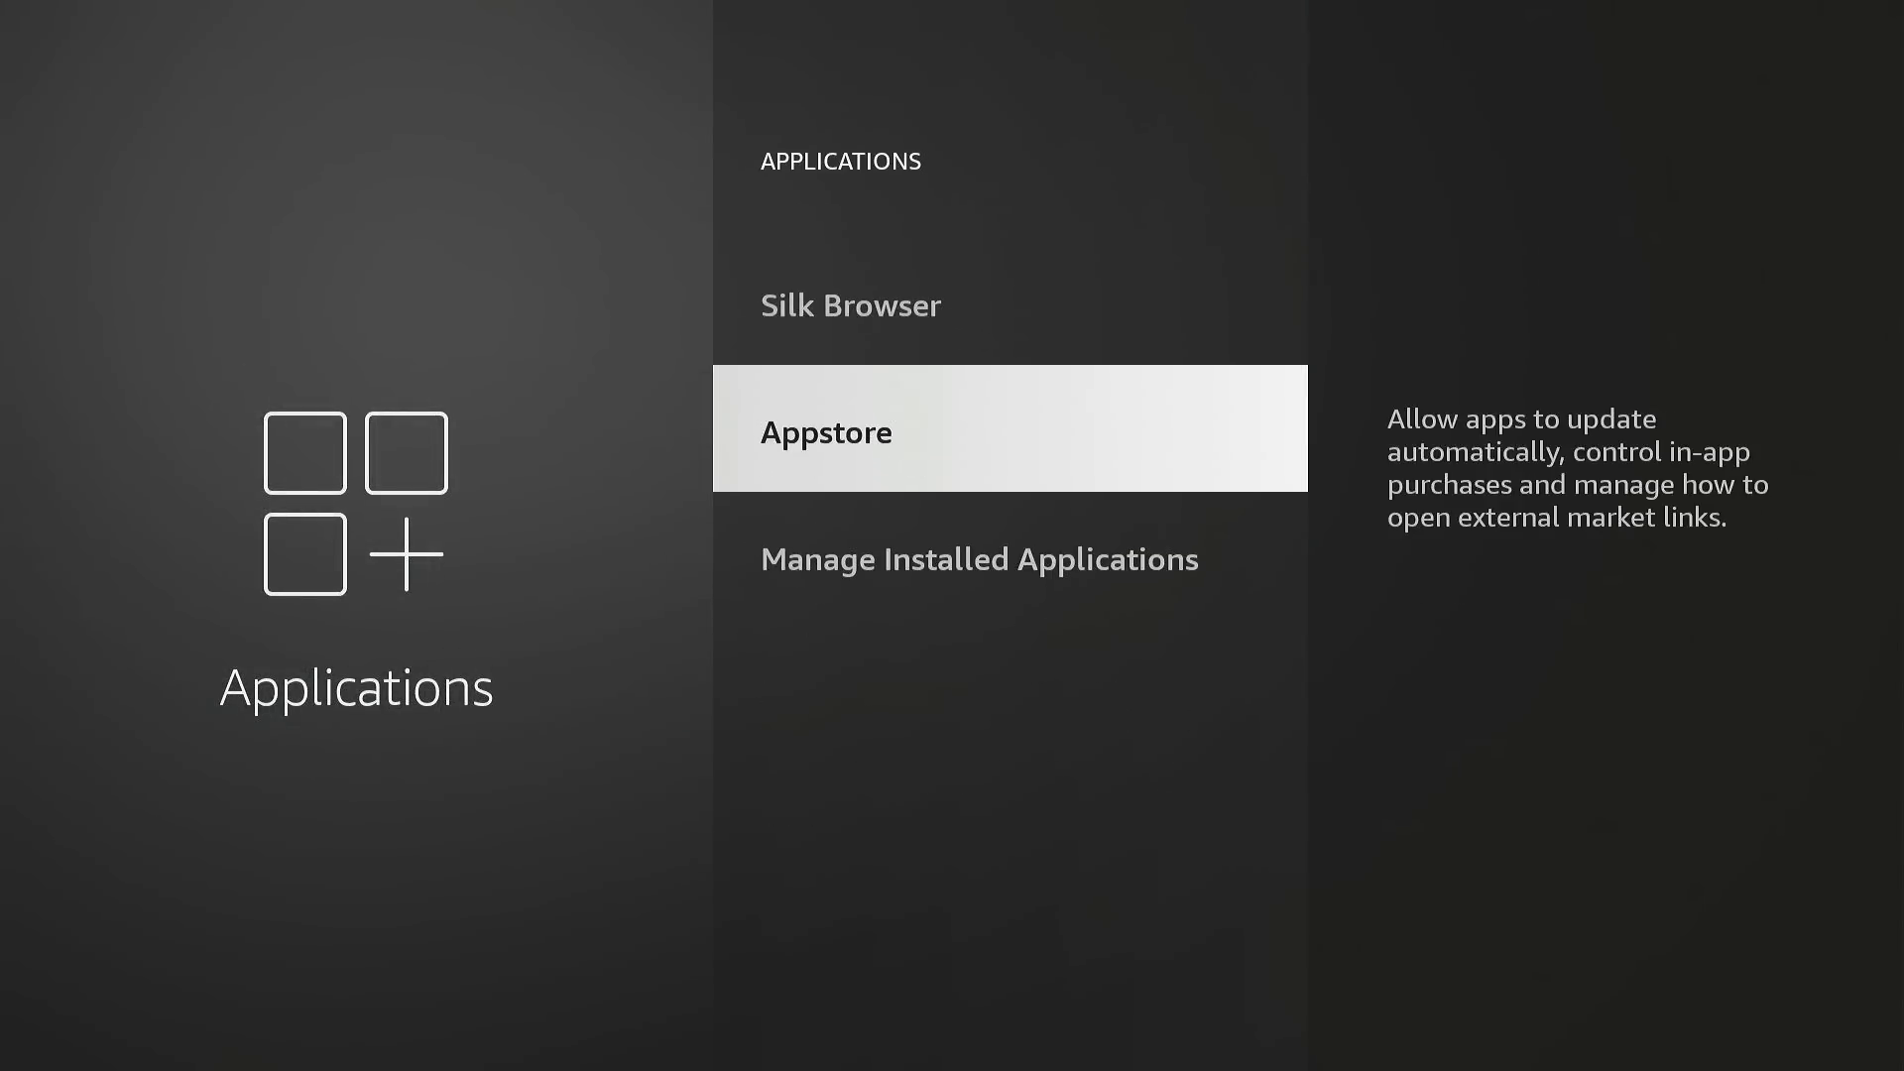
key("Return")
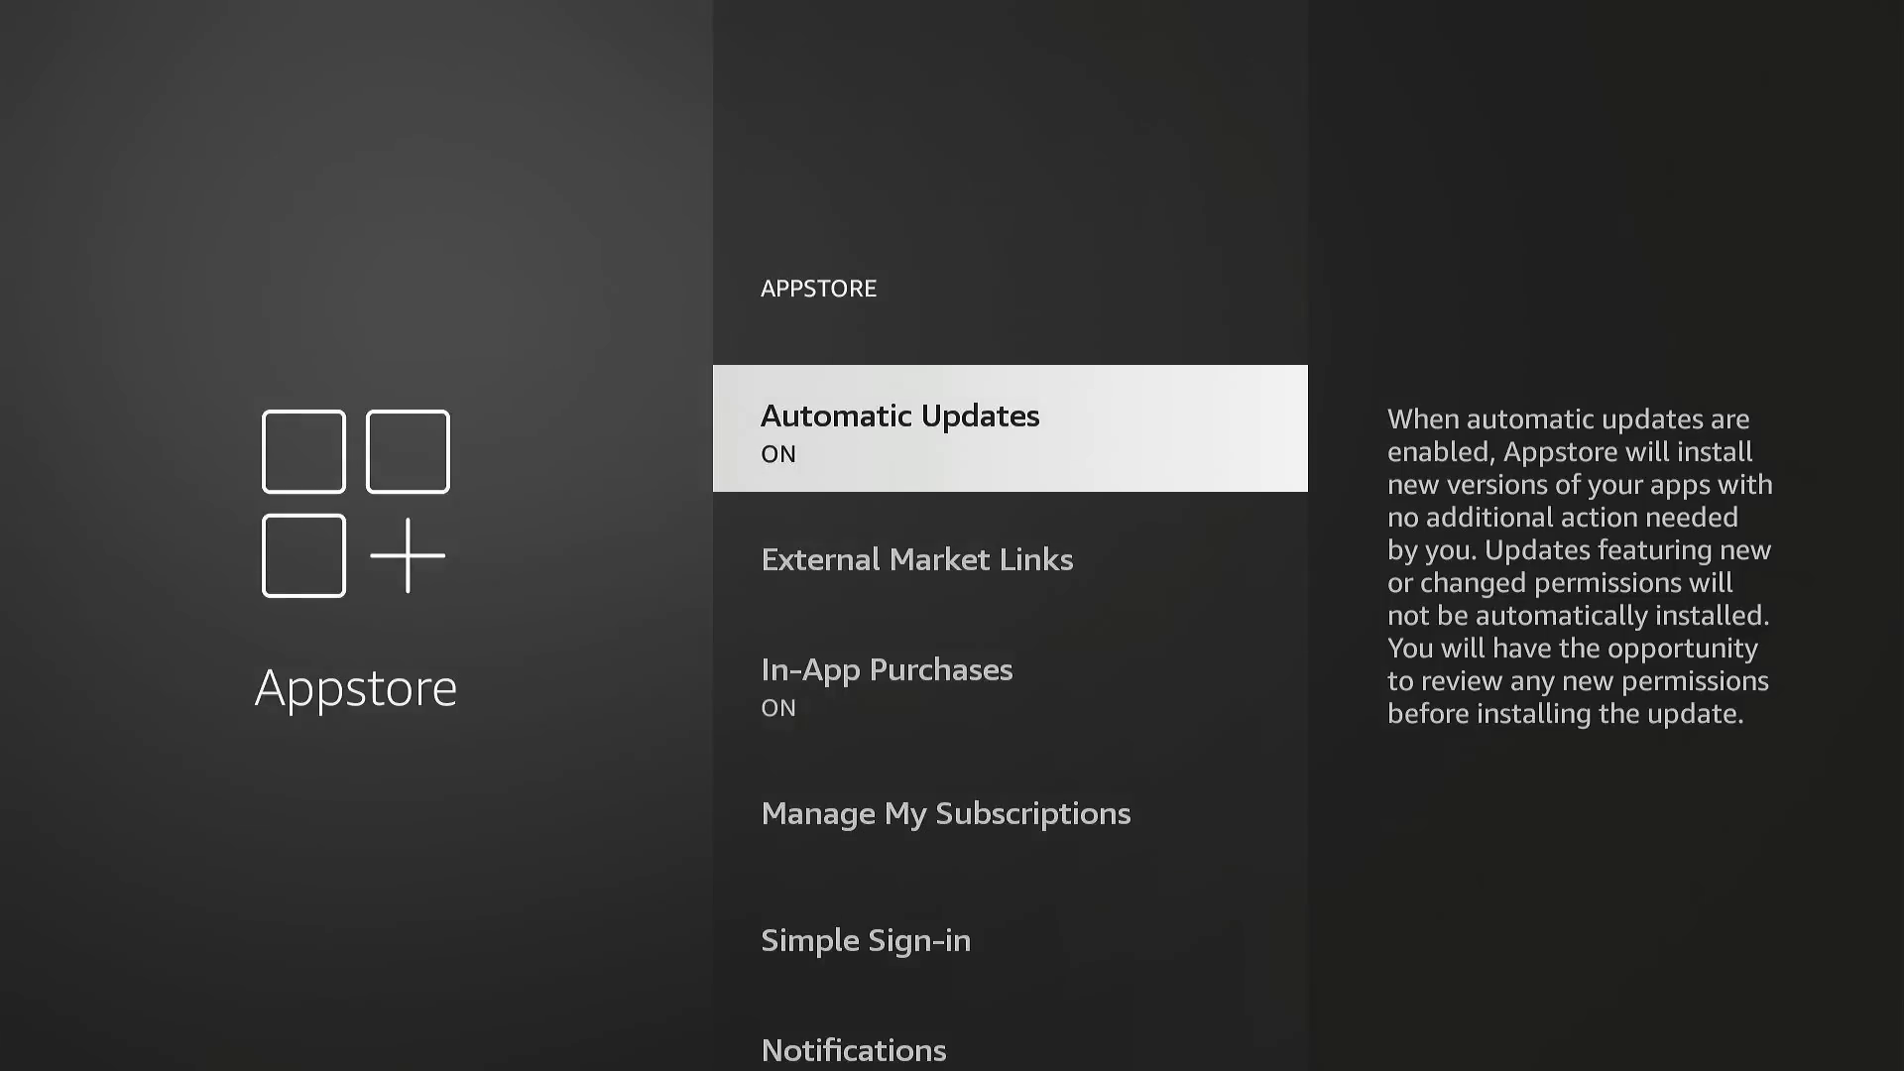
key("Down")
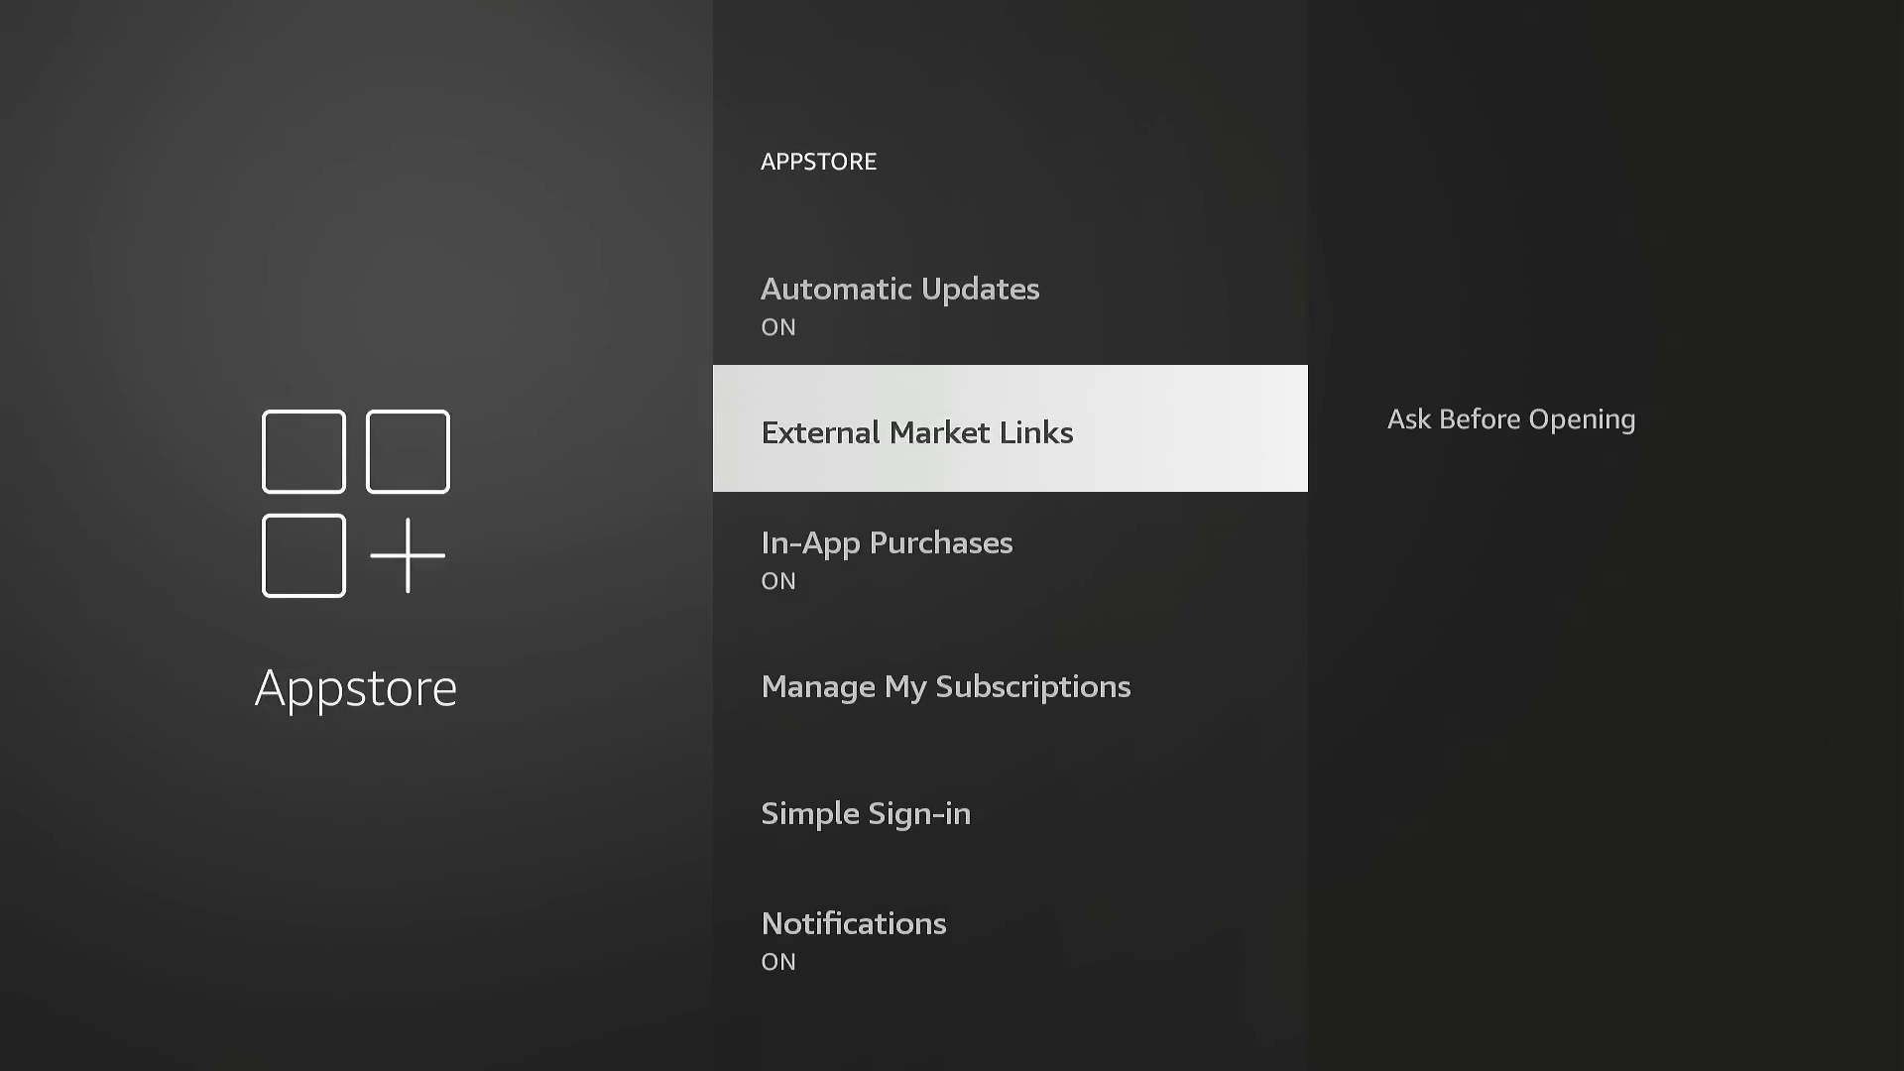
key("Return")
key("Down")
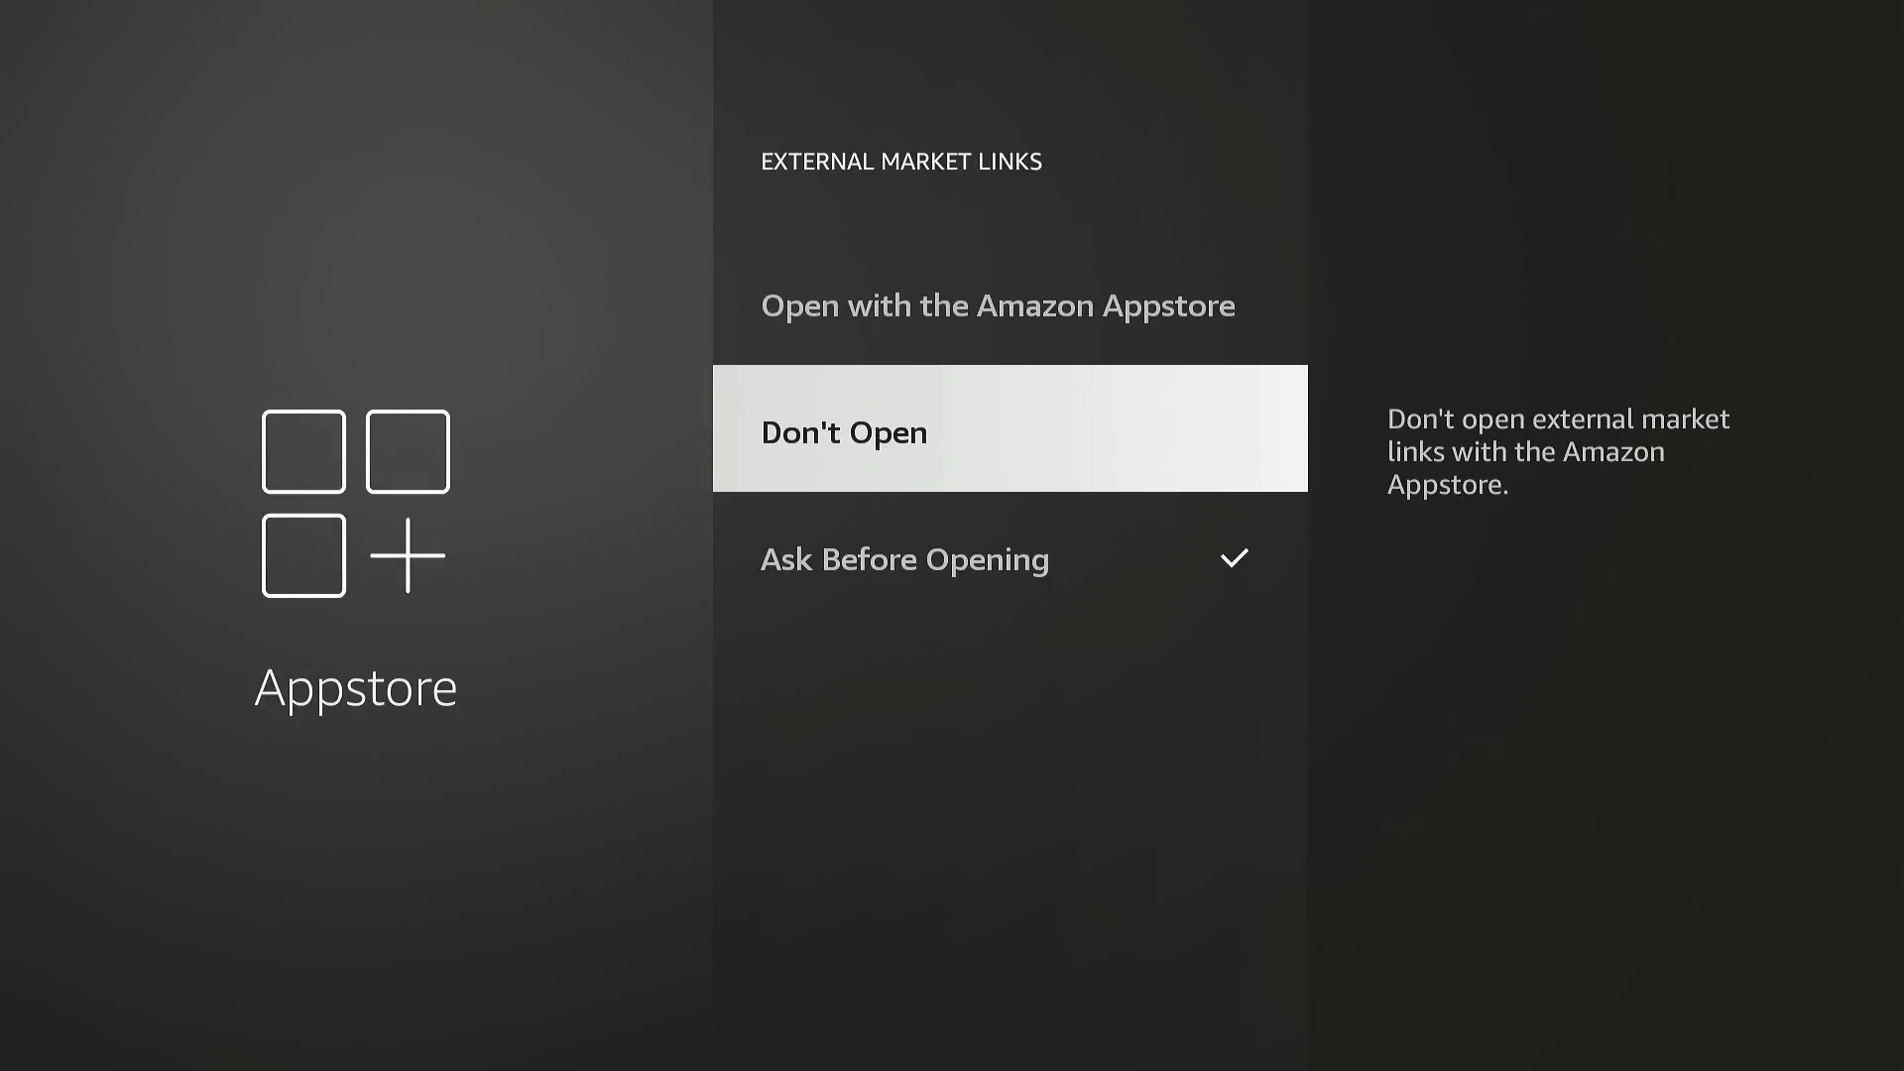
key("Down")
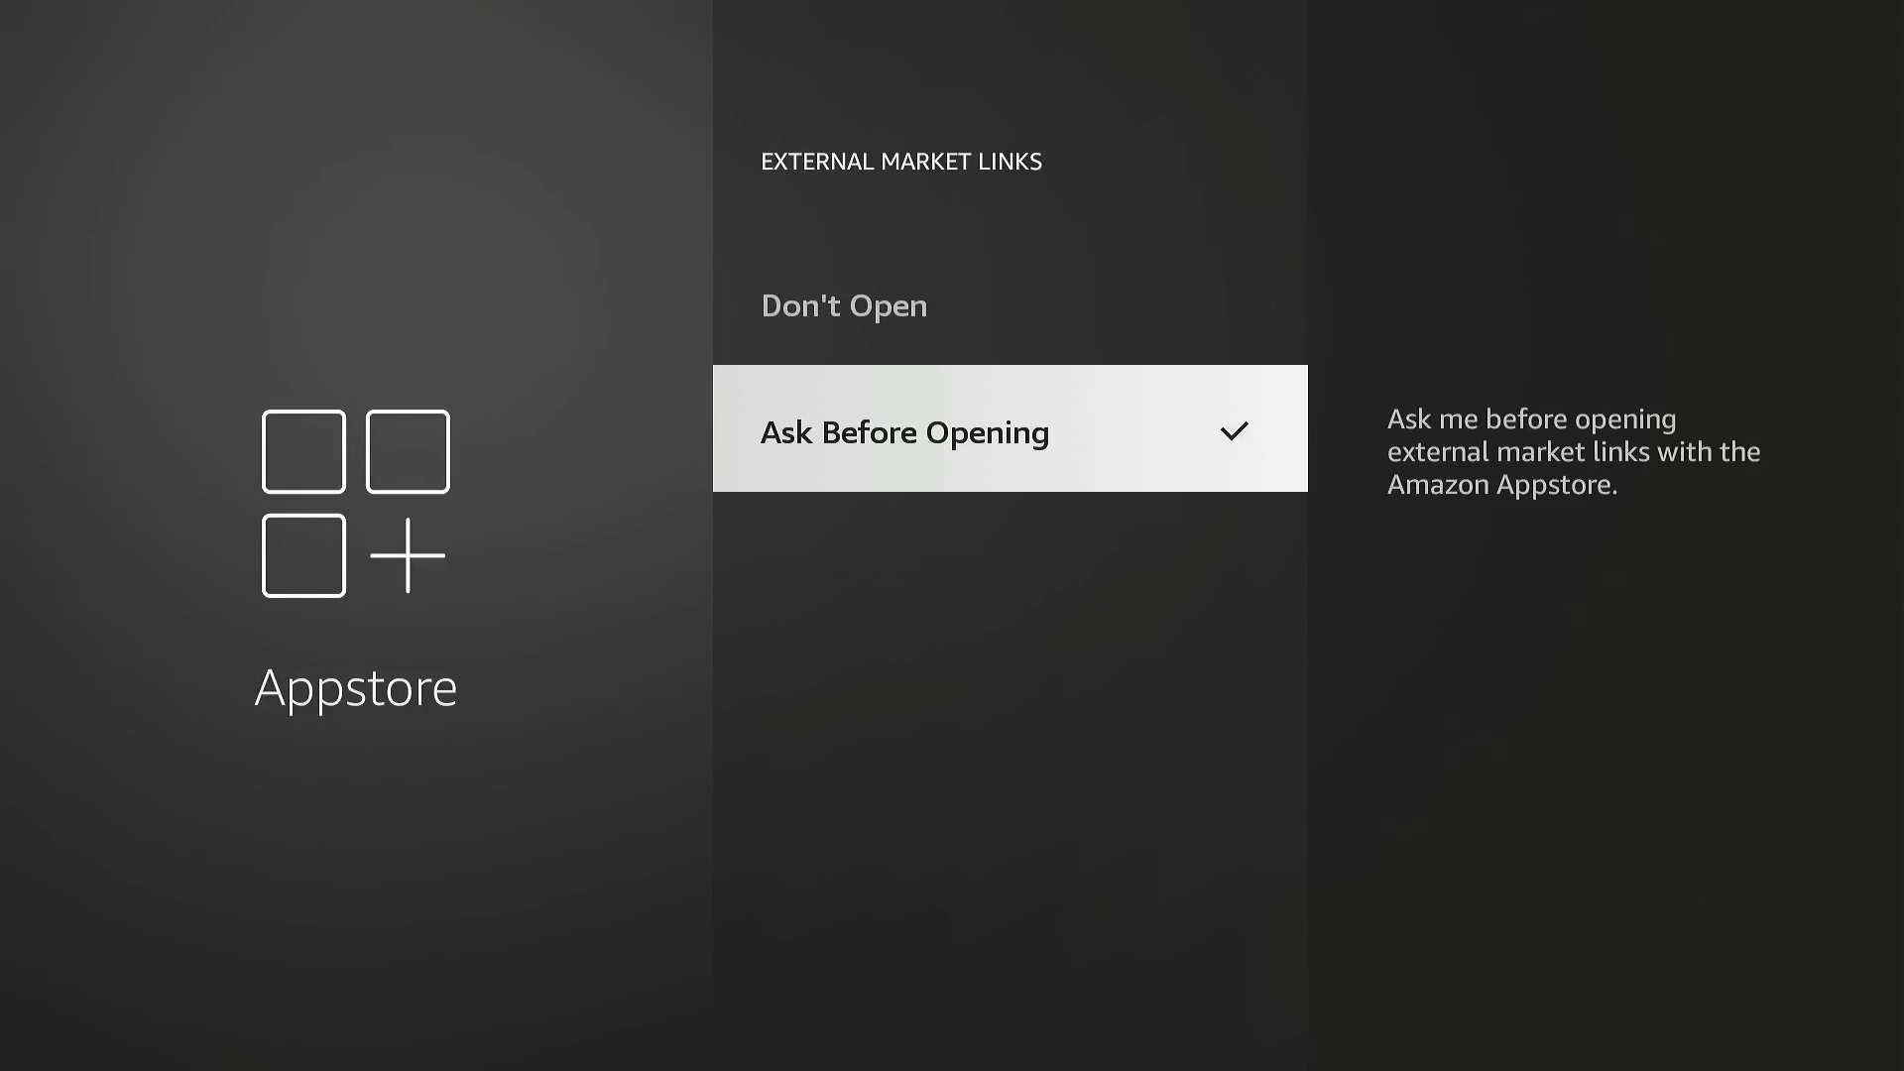
key("Up")
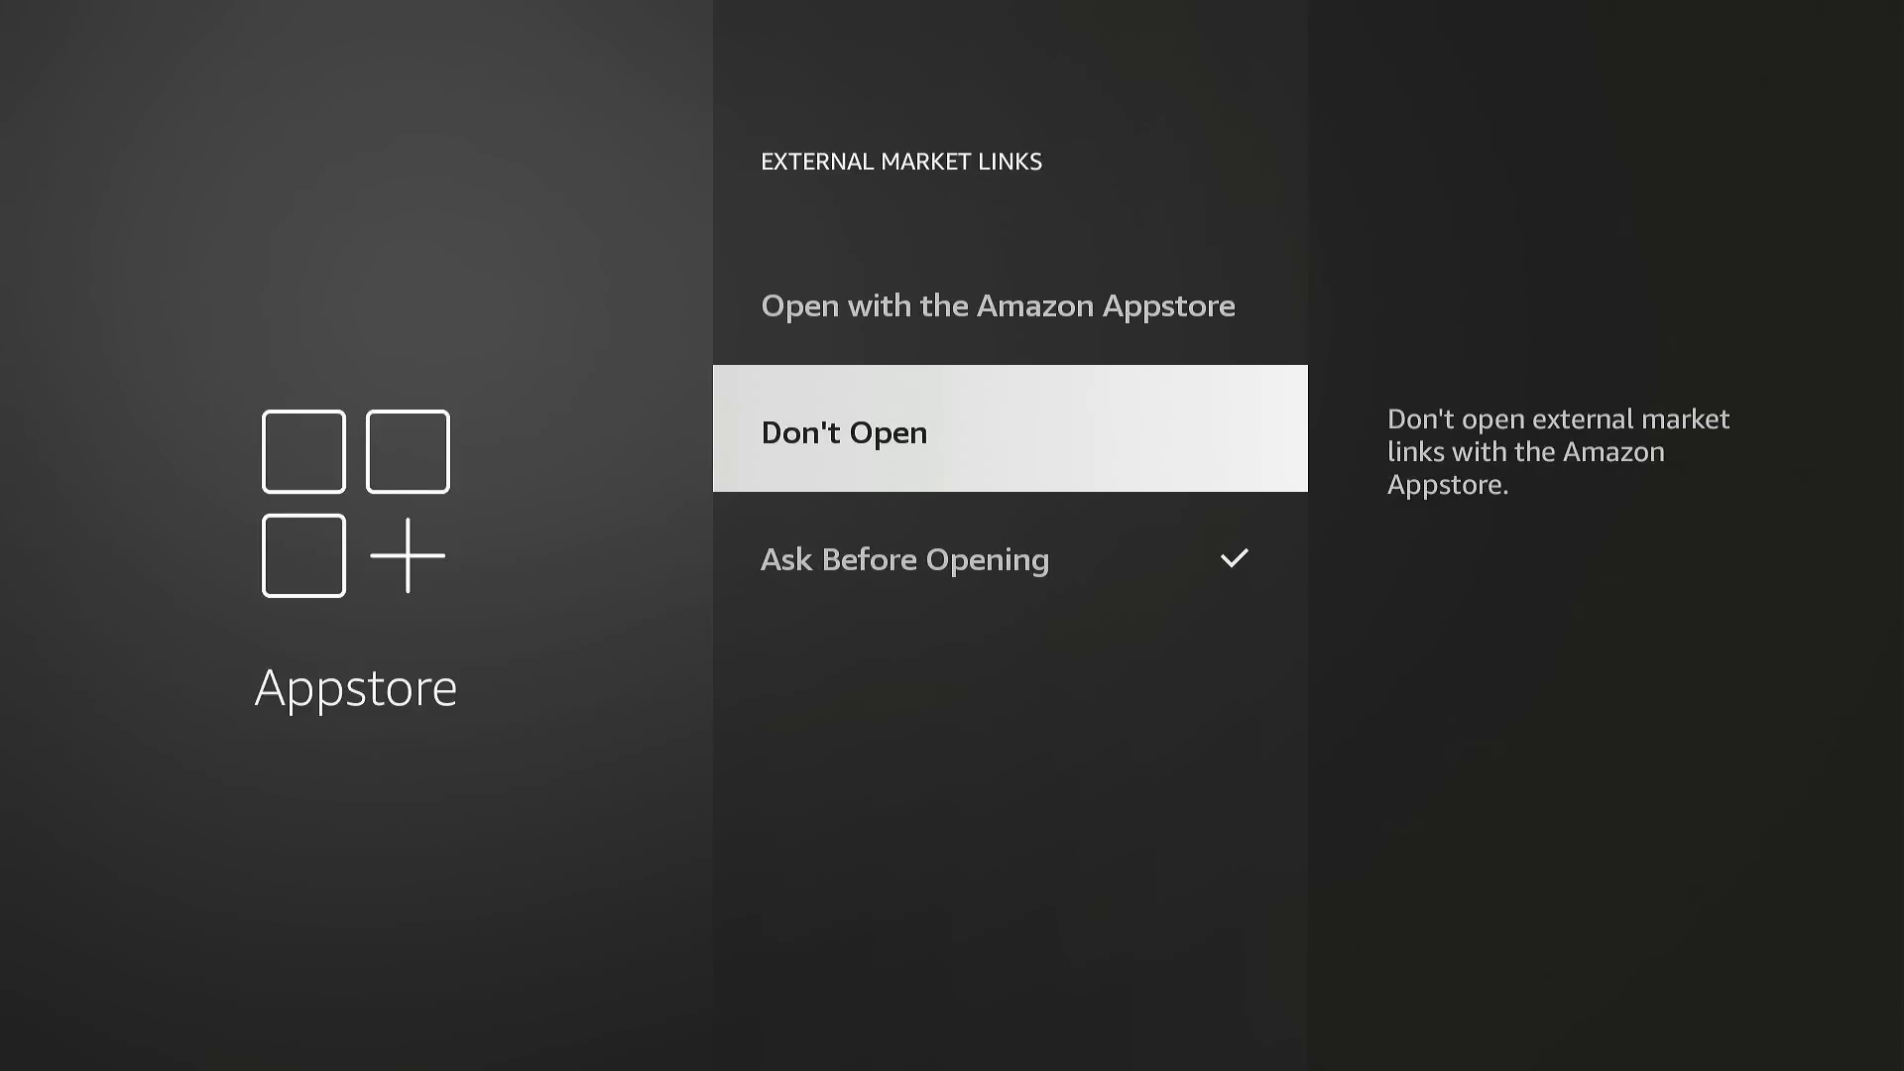
key("Up")
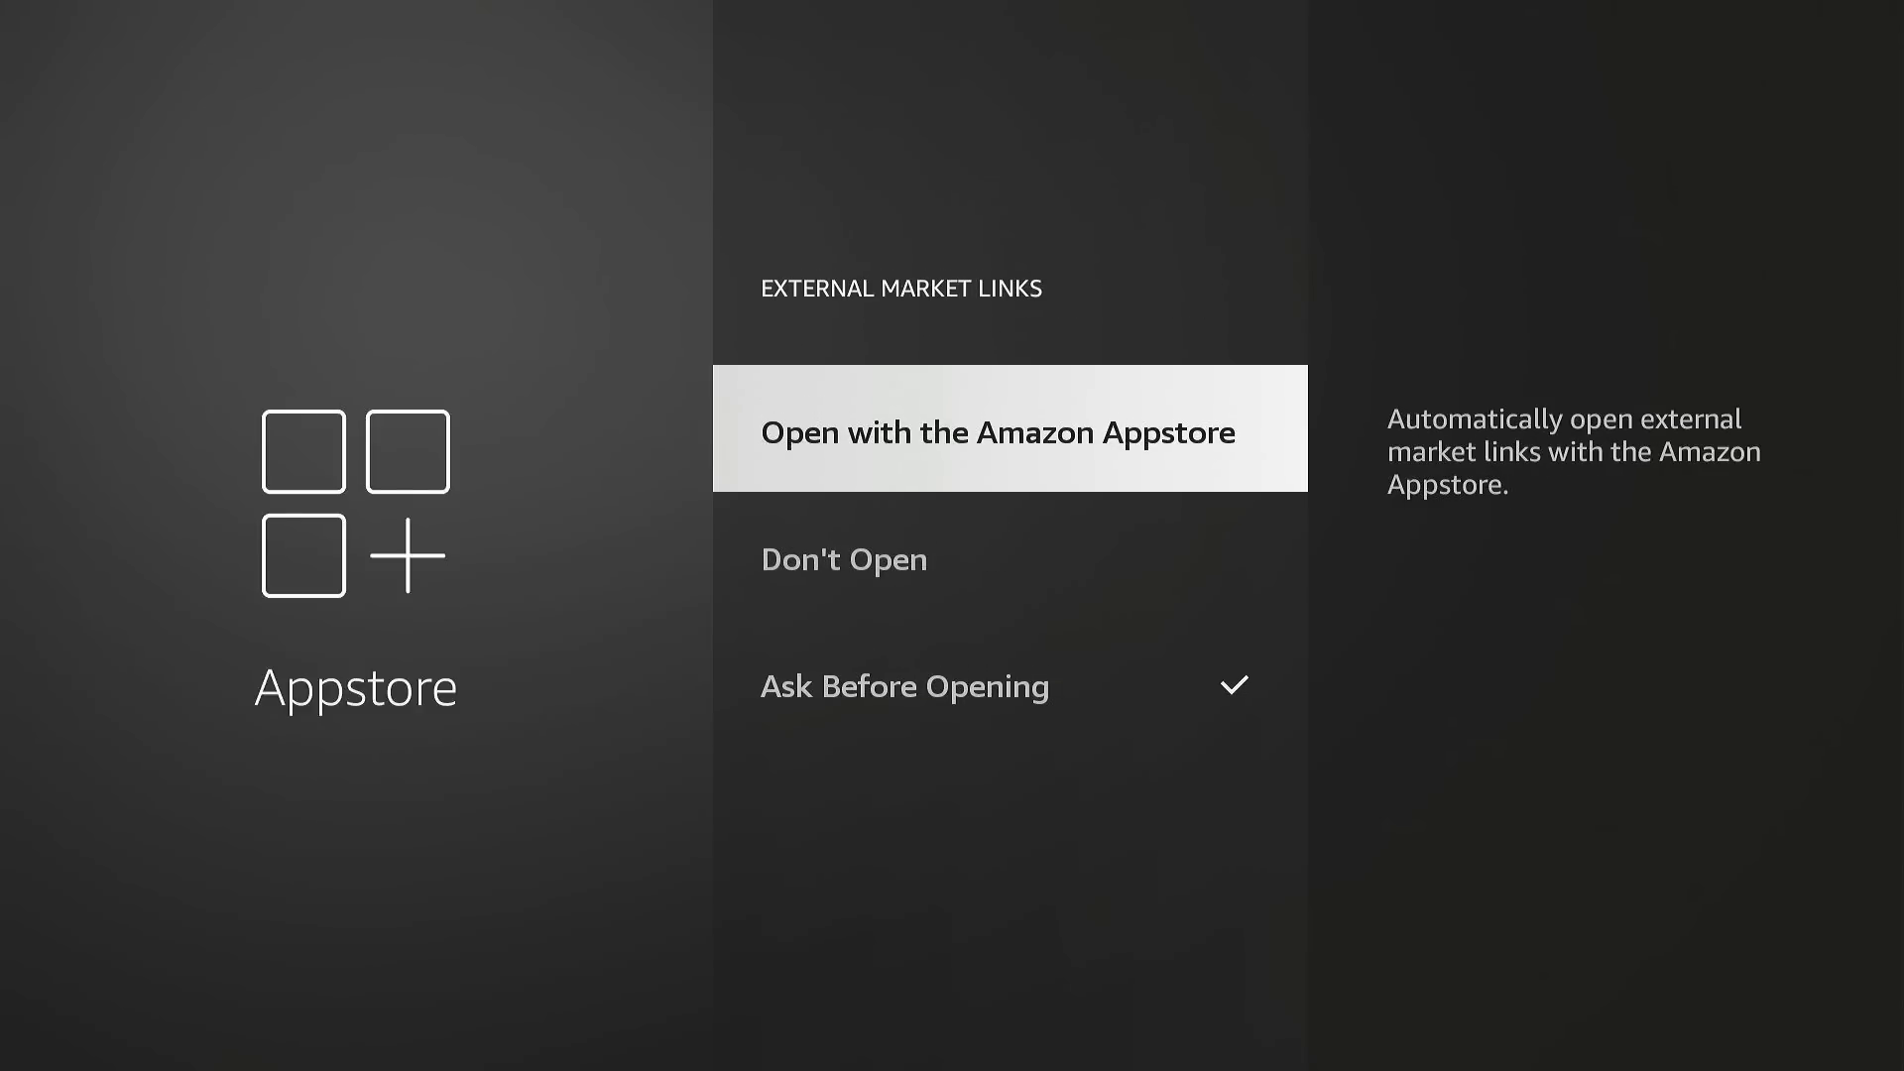
key("Escape")
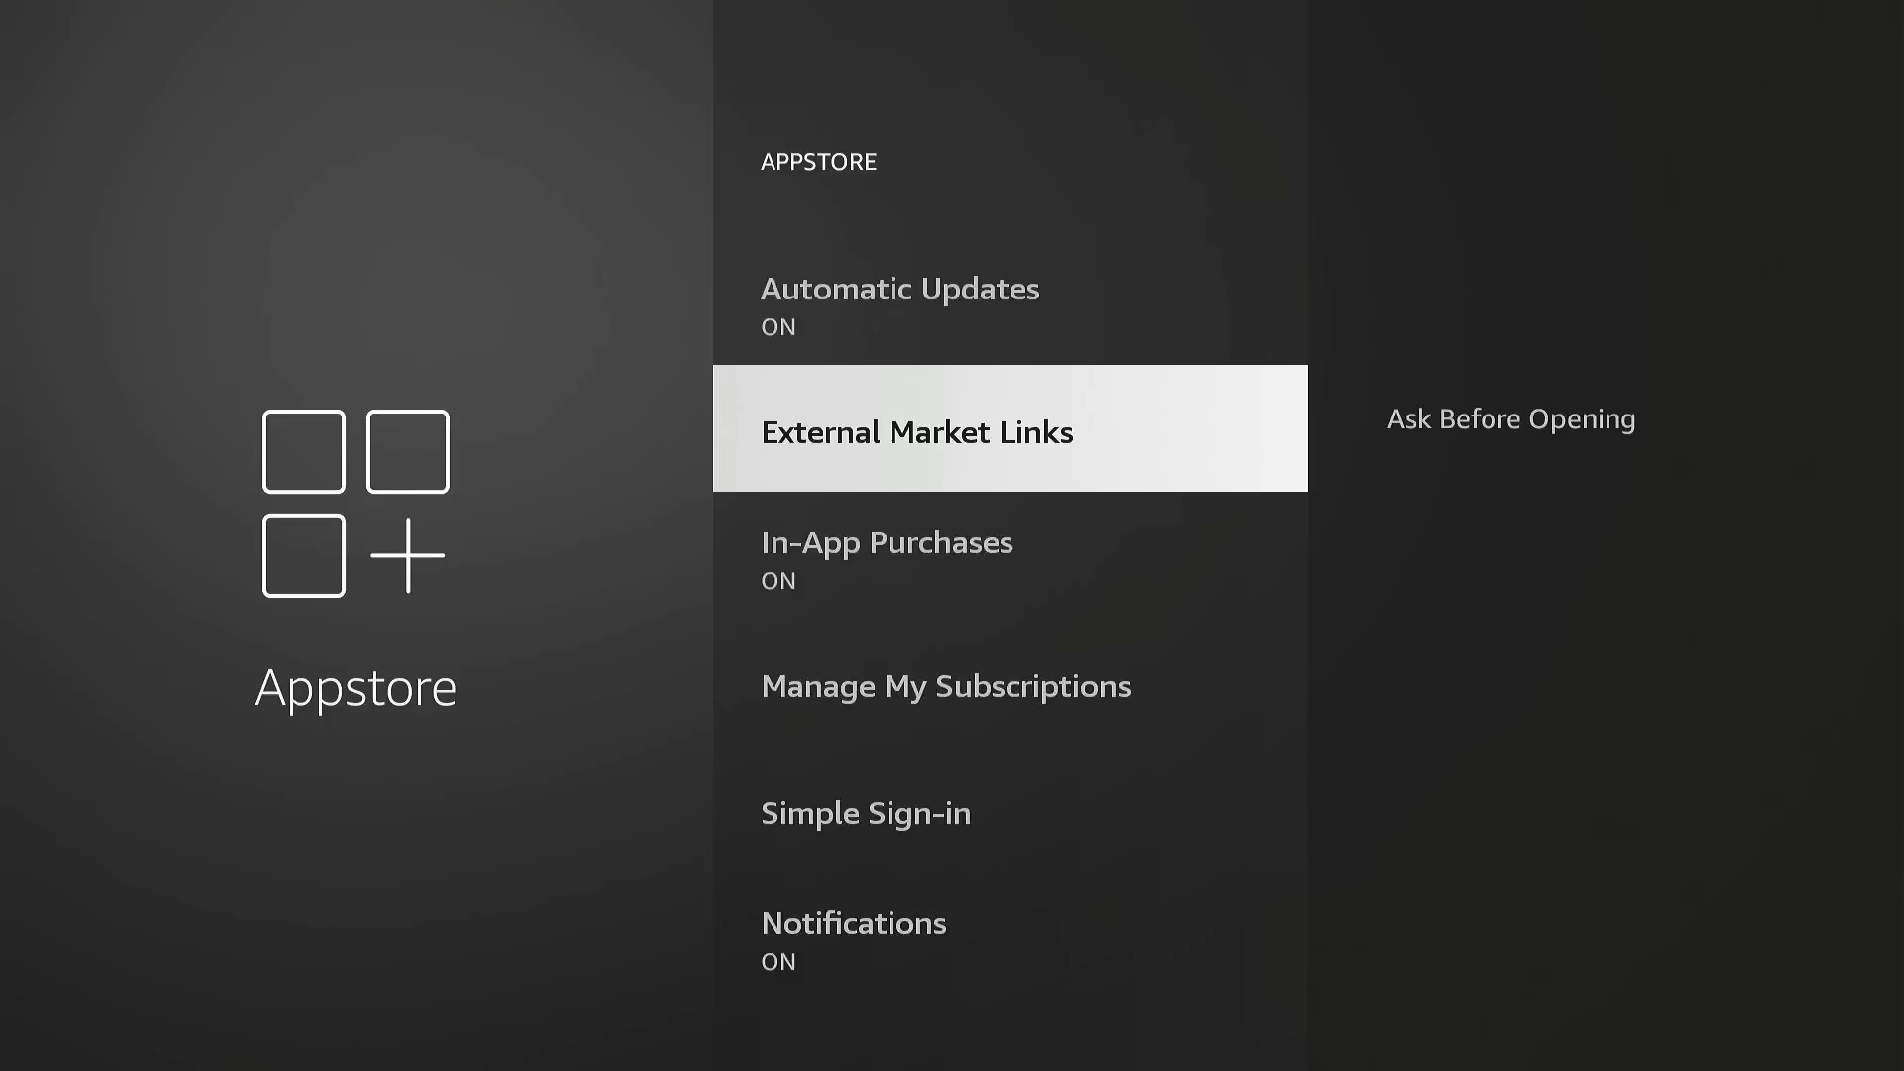
- Toggle In-App Purchases in the Appstore settings and return to the Applications list
key("Down")
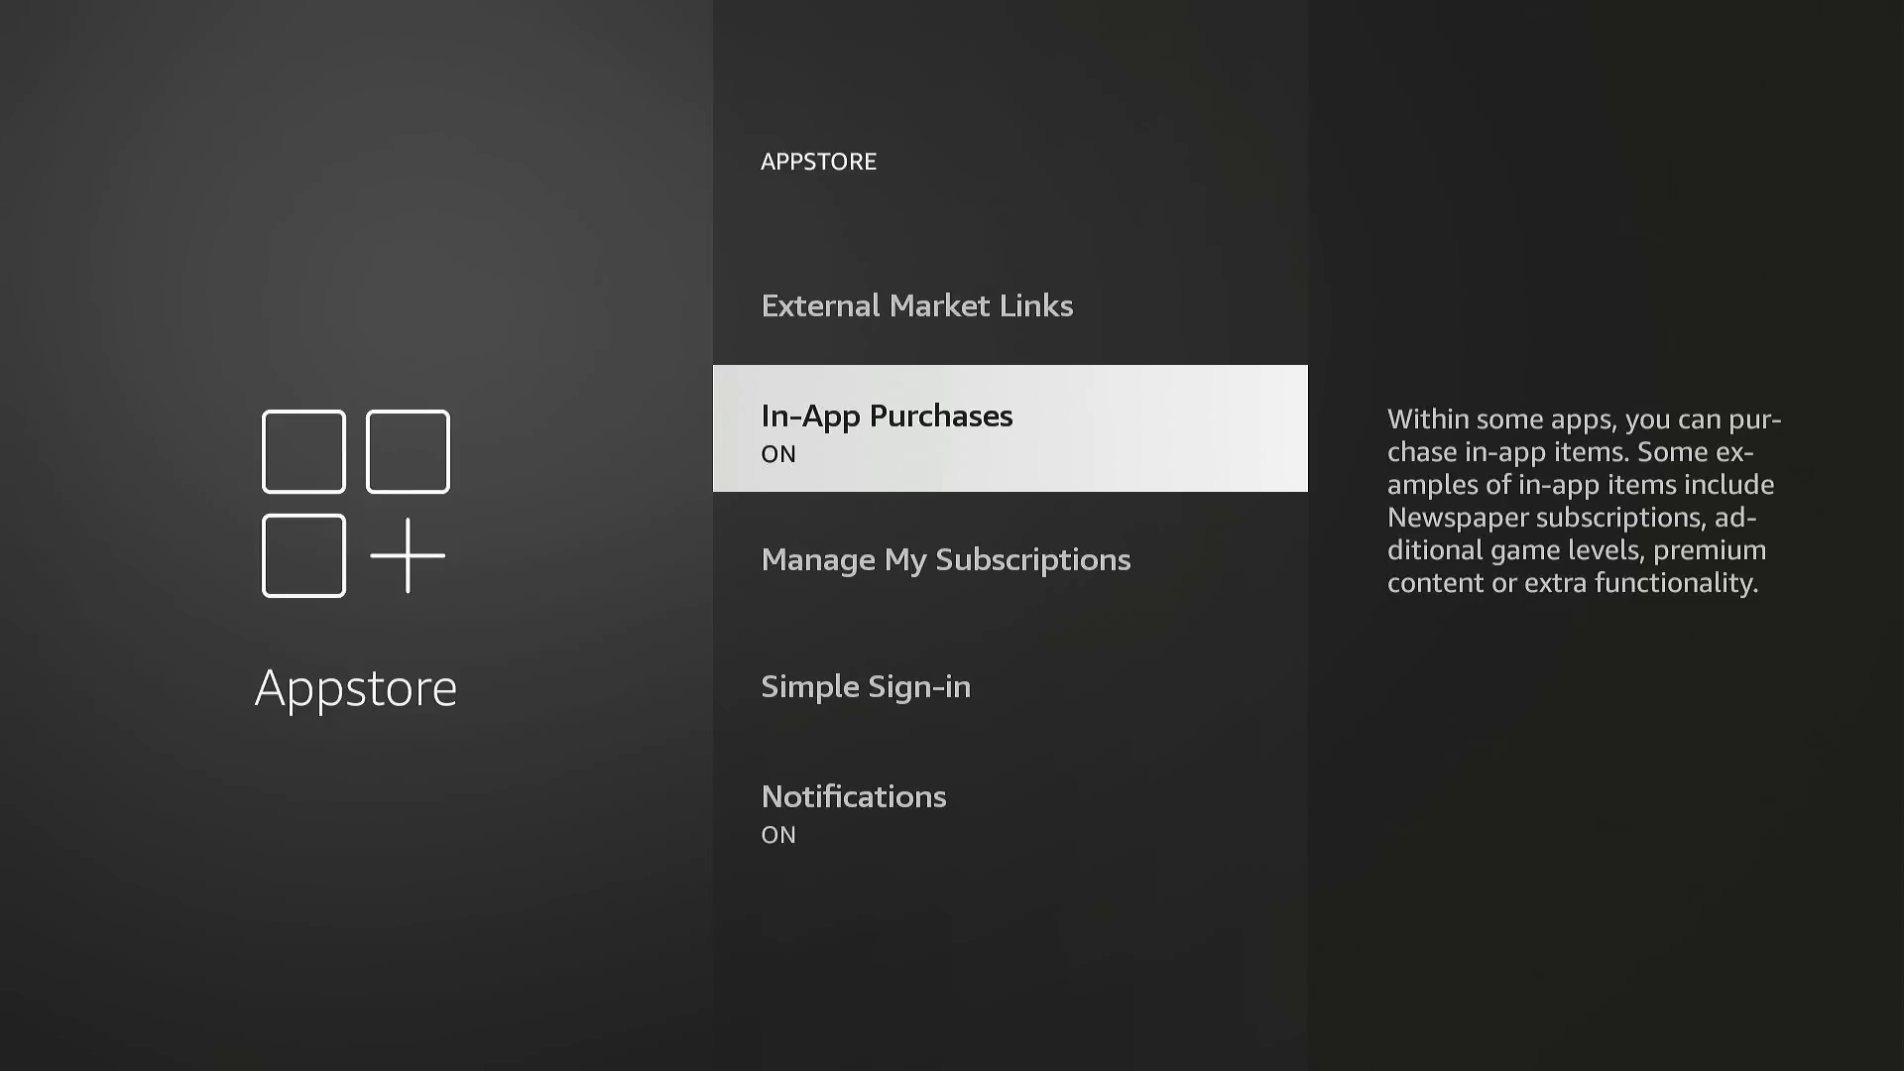
key("Return")
key("Escape")
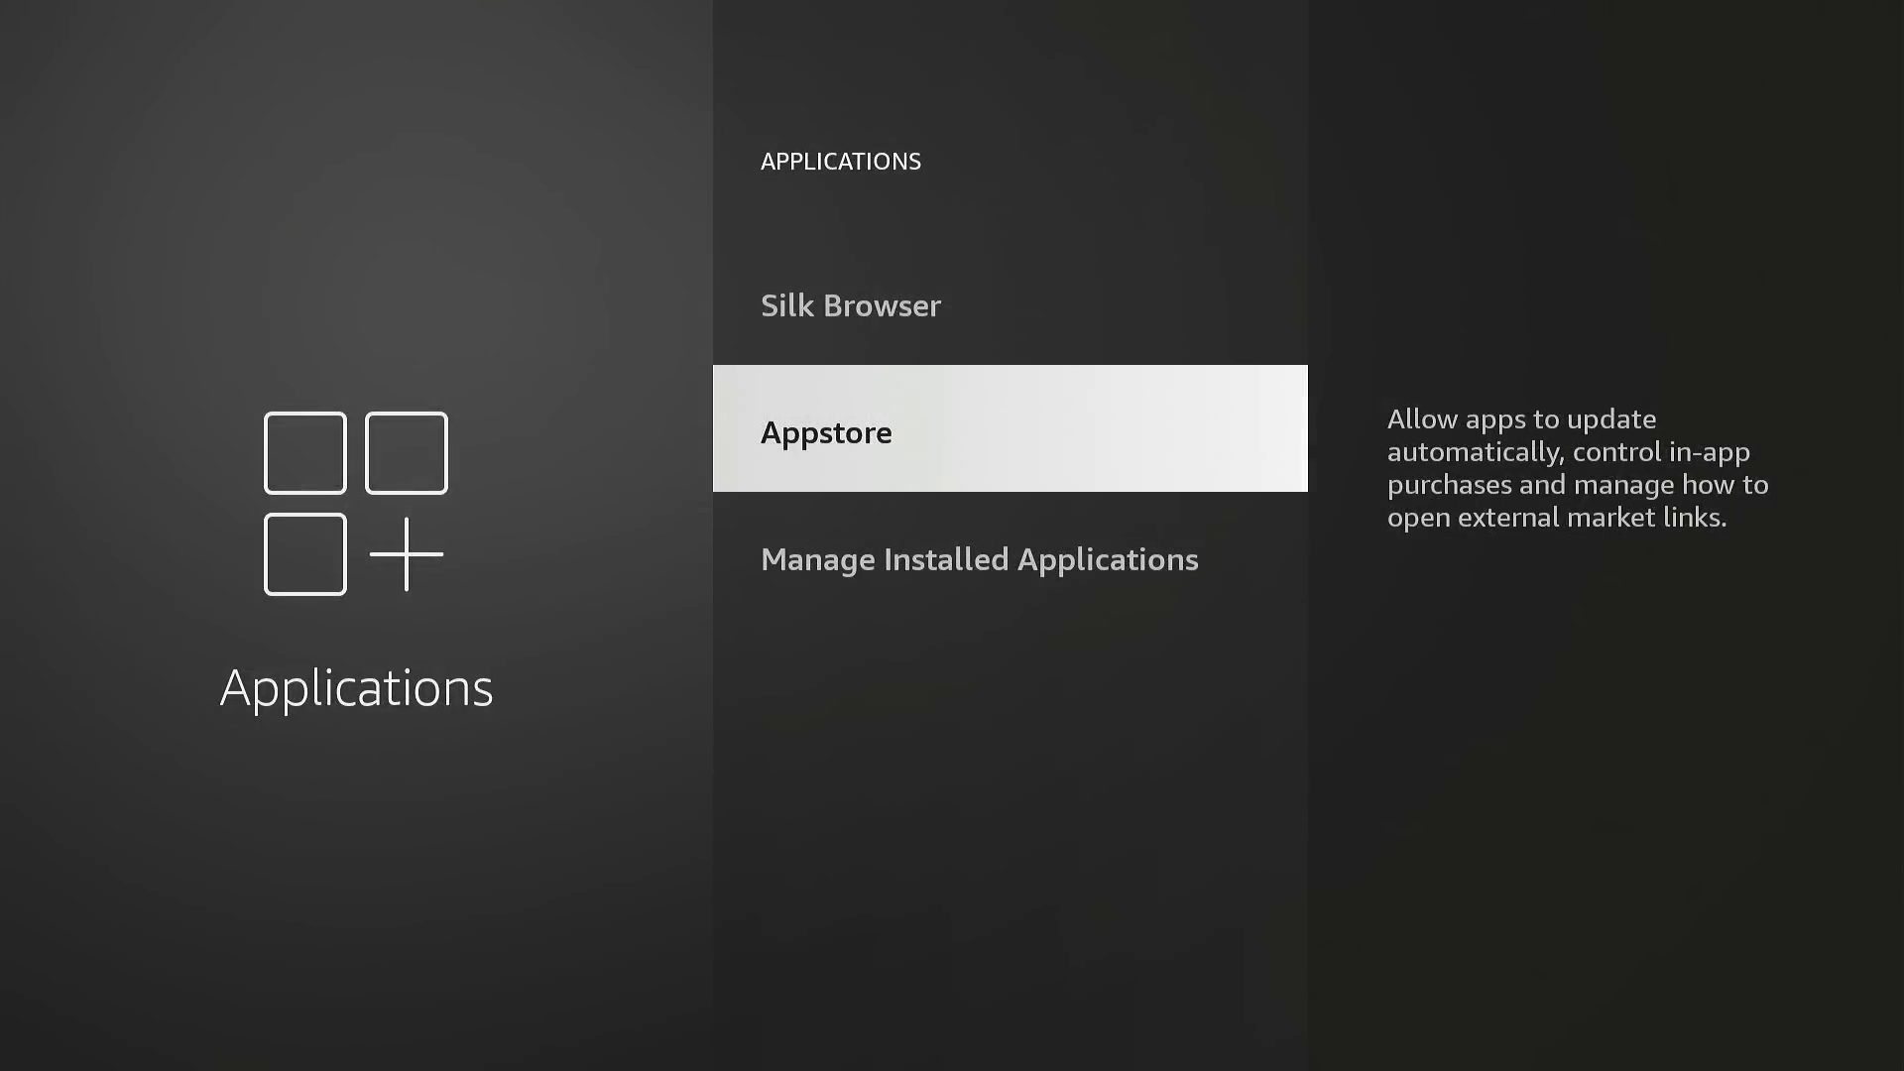
- Reopen the Applications settings from the home screen and open Manage Installed Applications
key("Home")
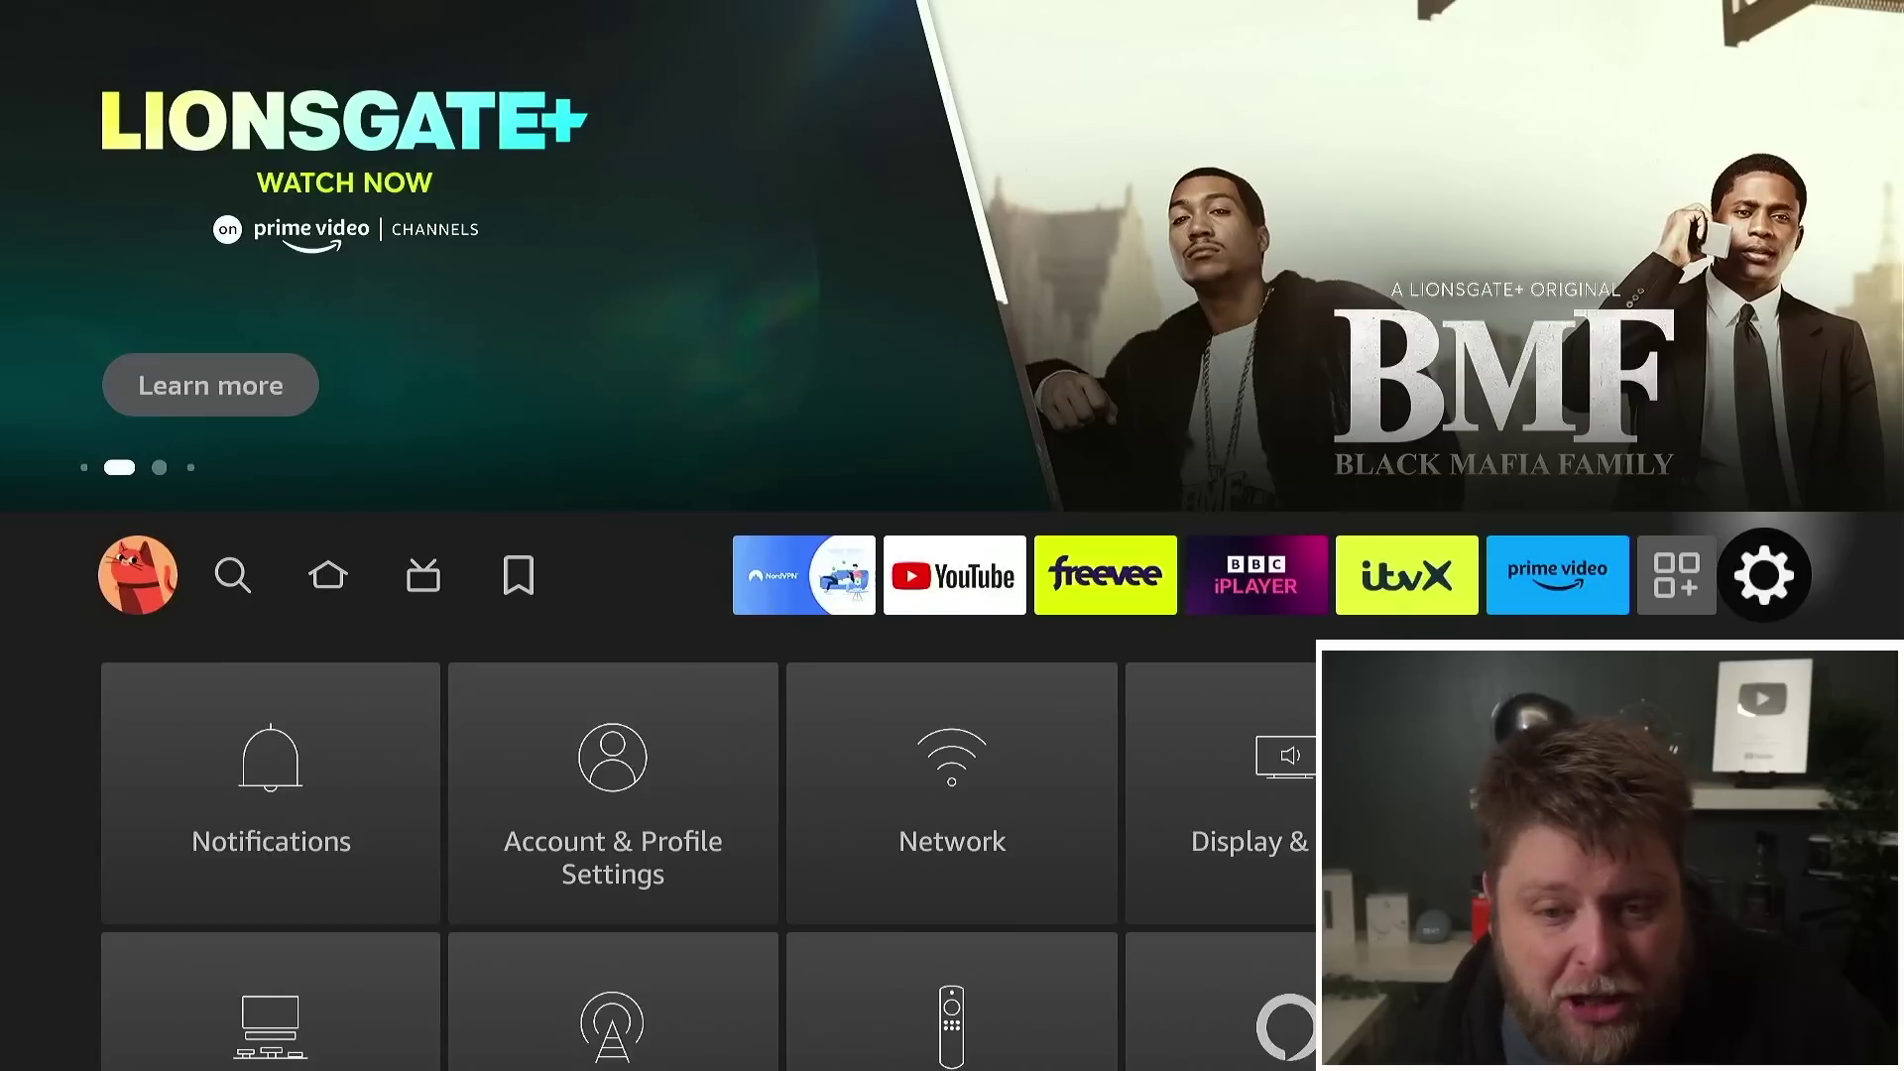
key("Down")
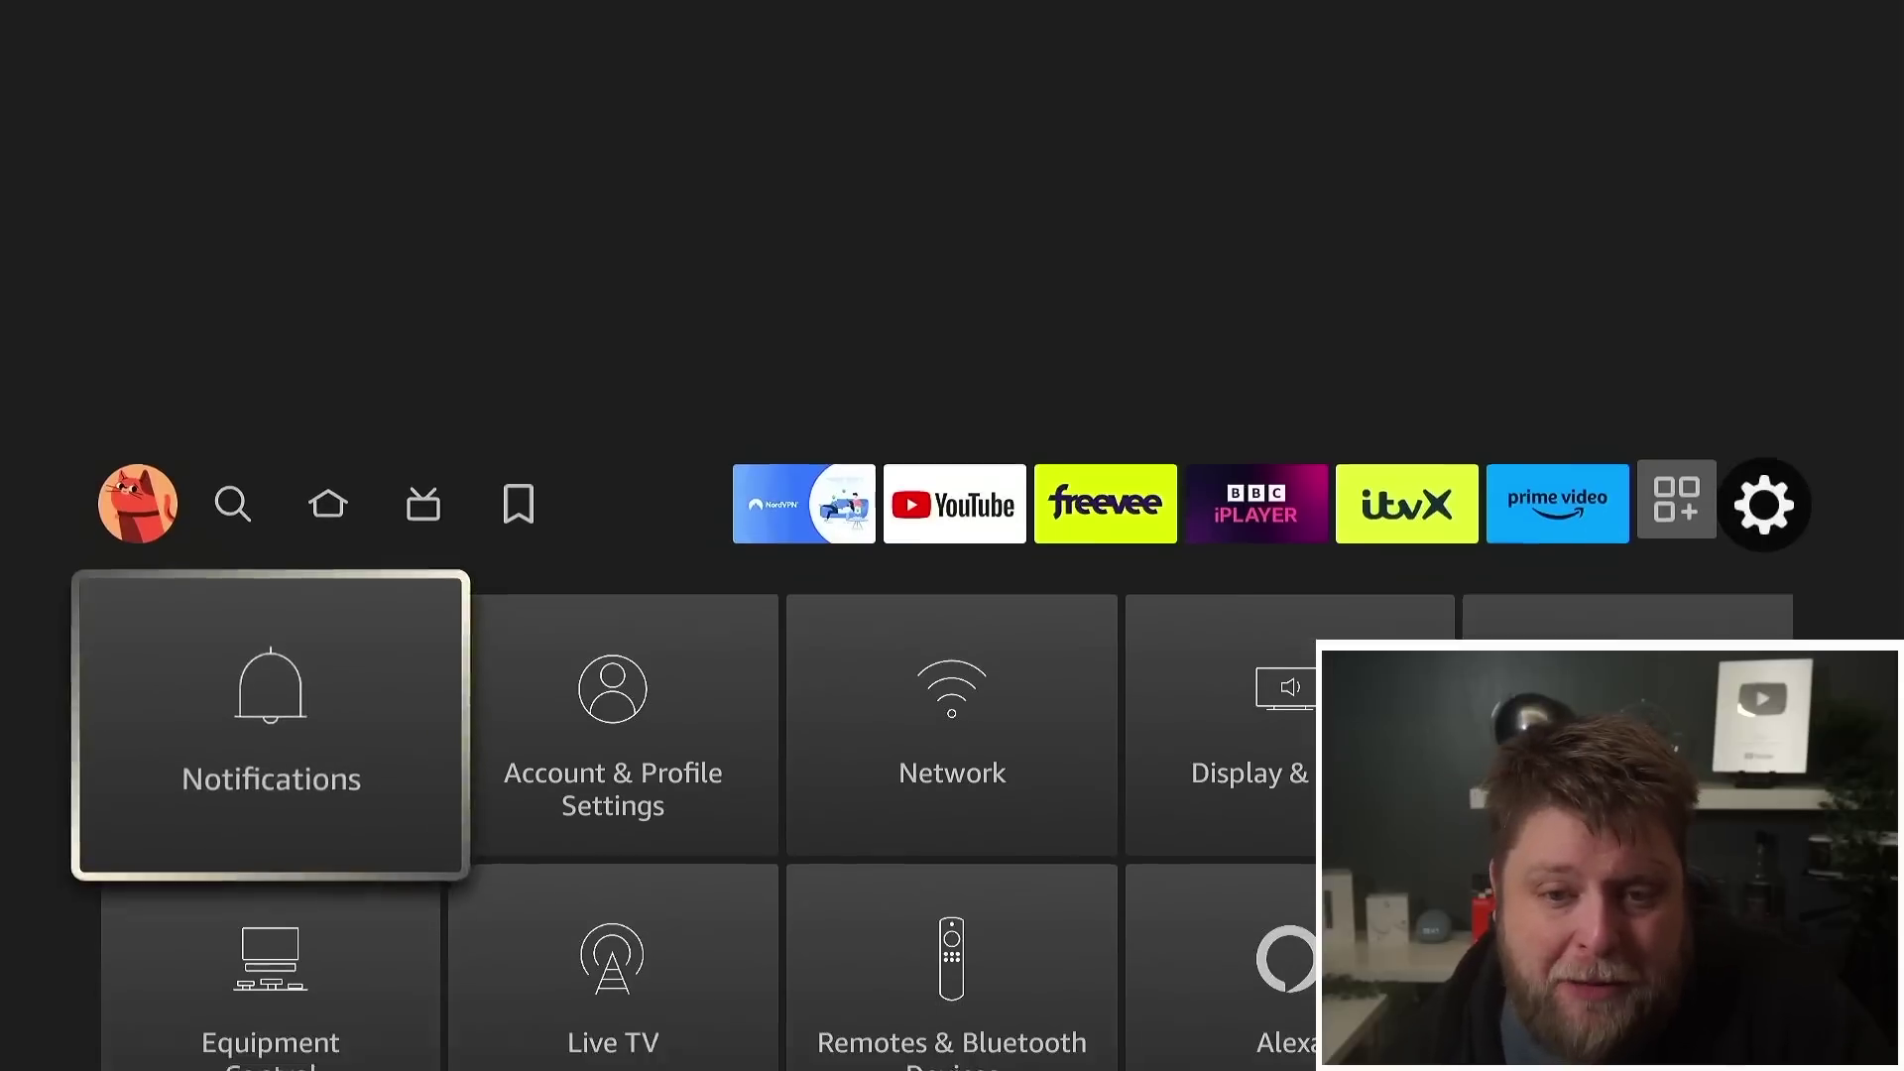
key("Right")
key("Right")
key("Right")
key("Right")
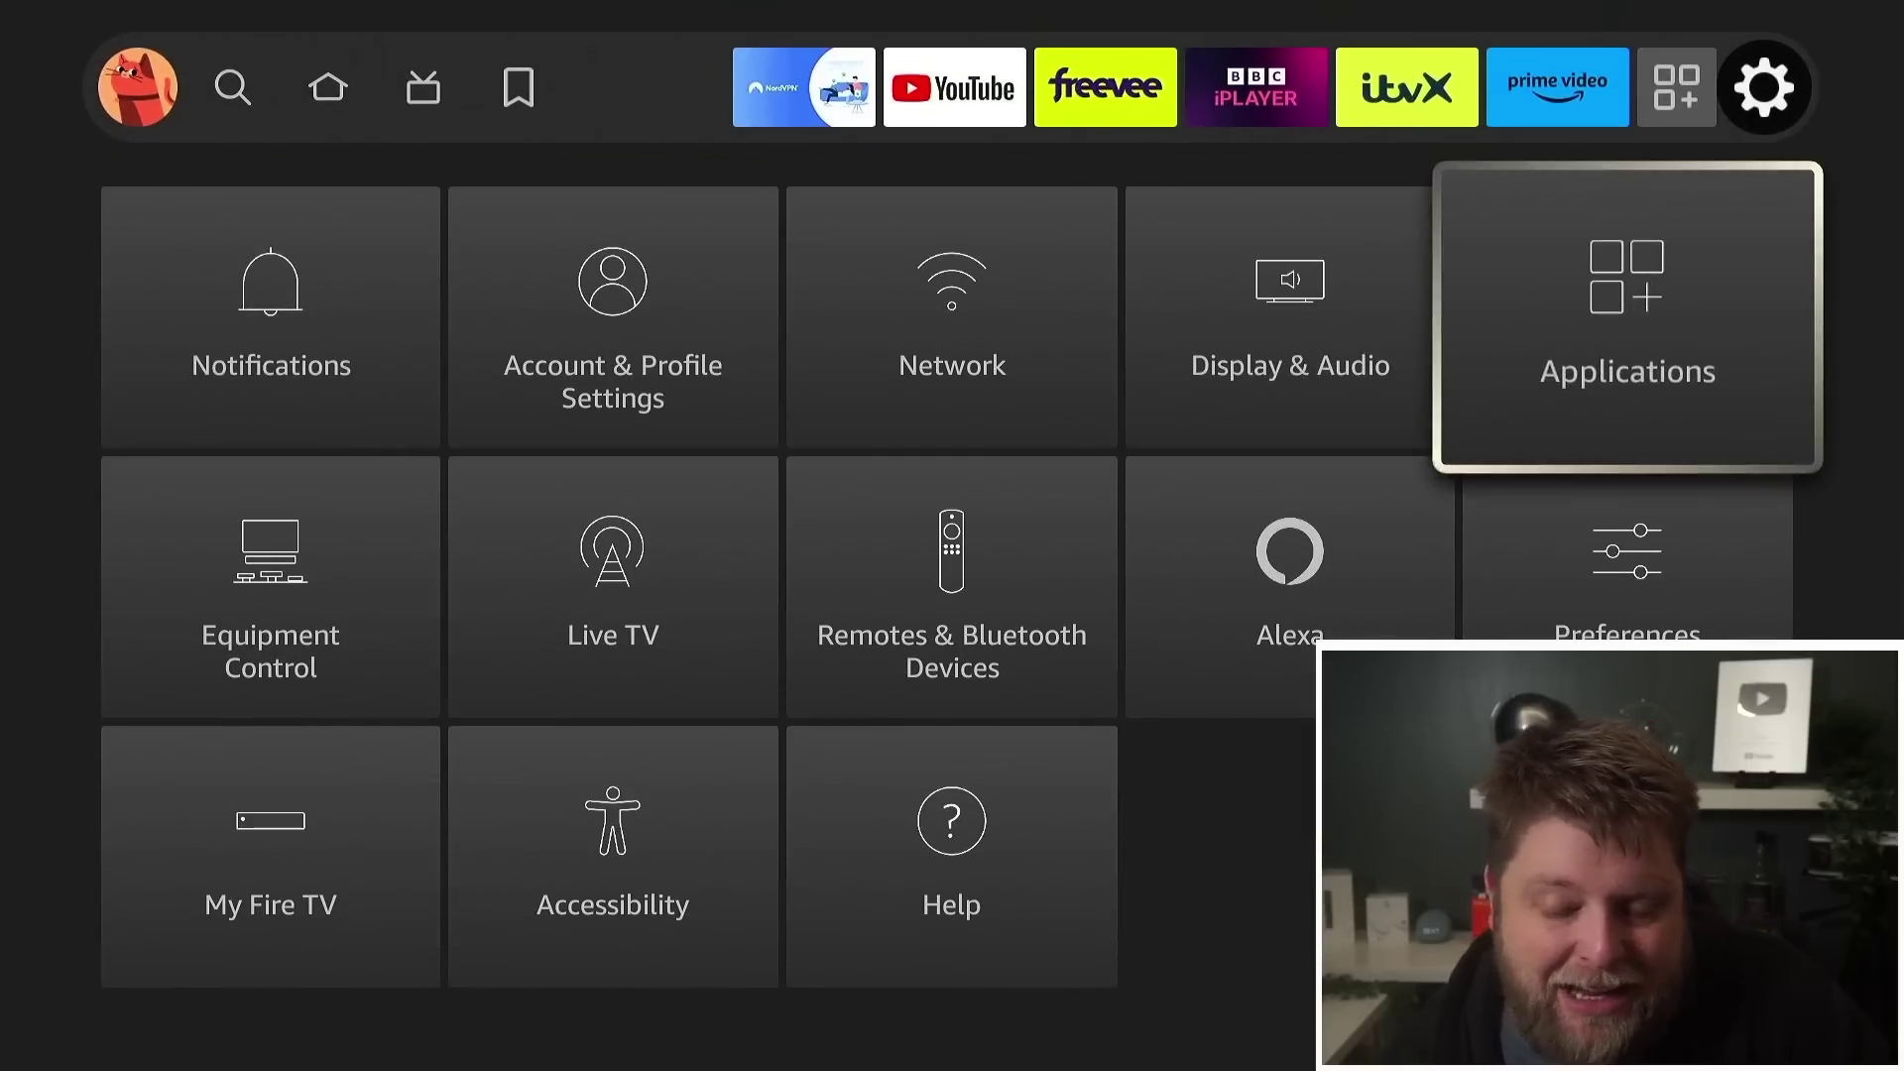
key("Return")
key("Down")
key("Down")
key("Down")
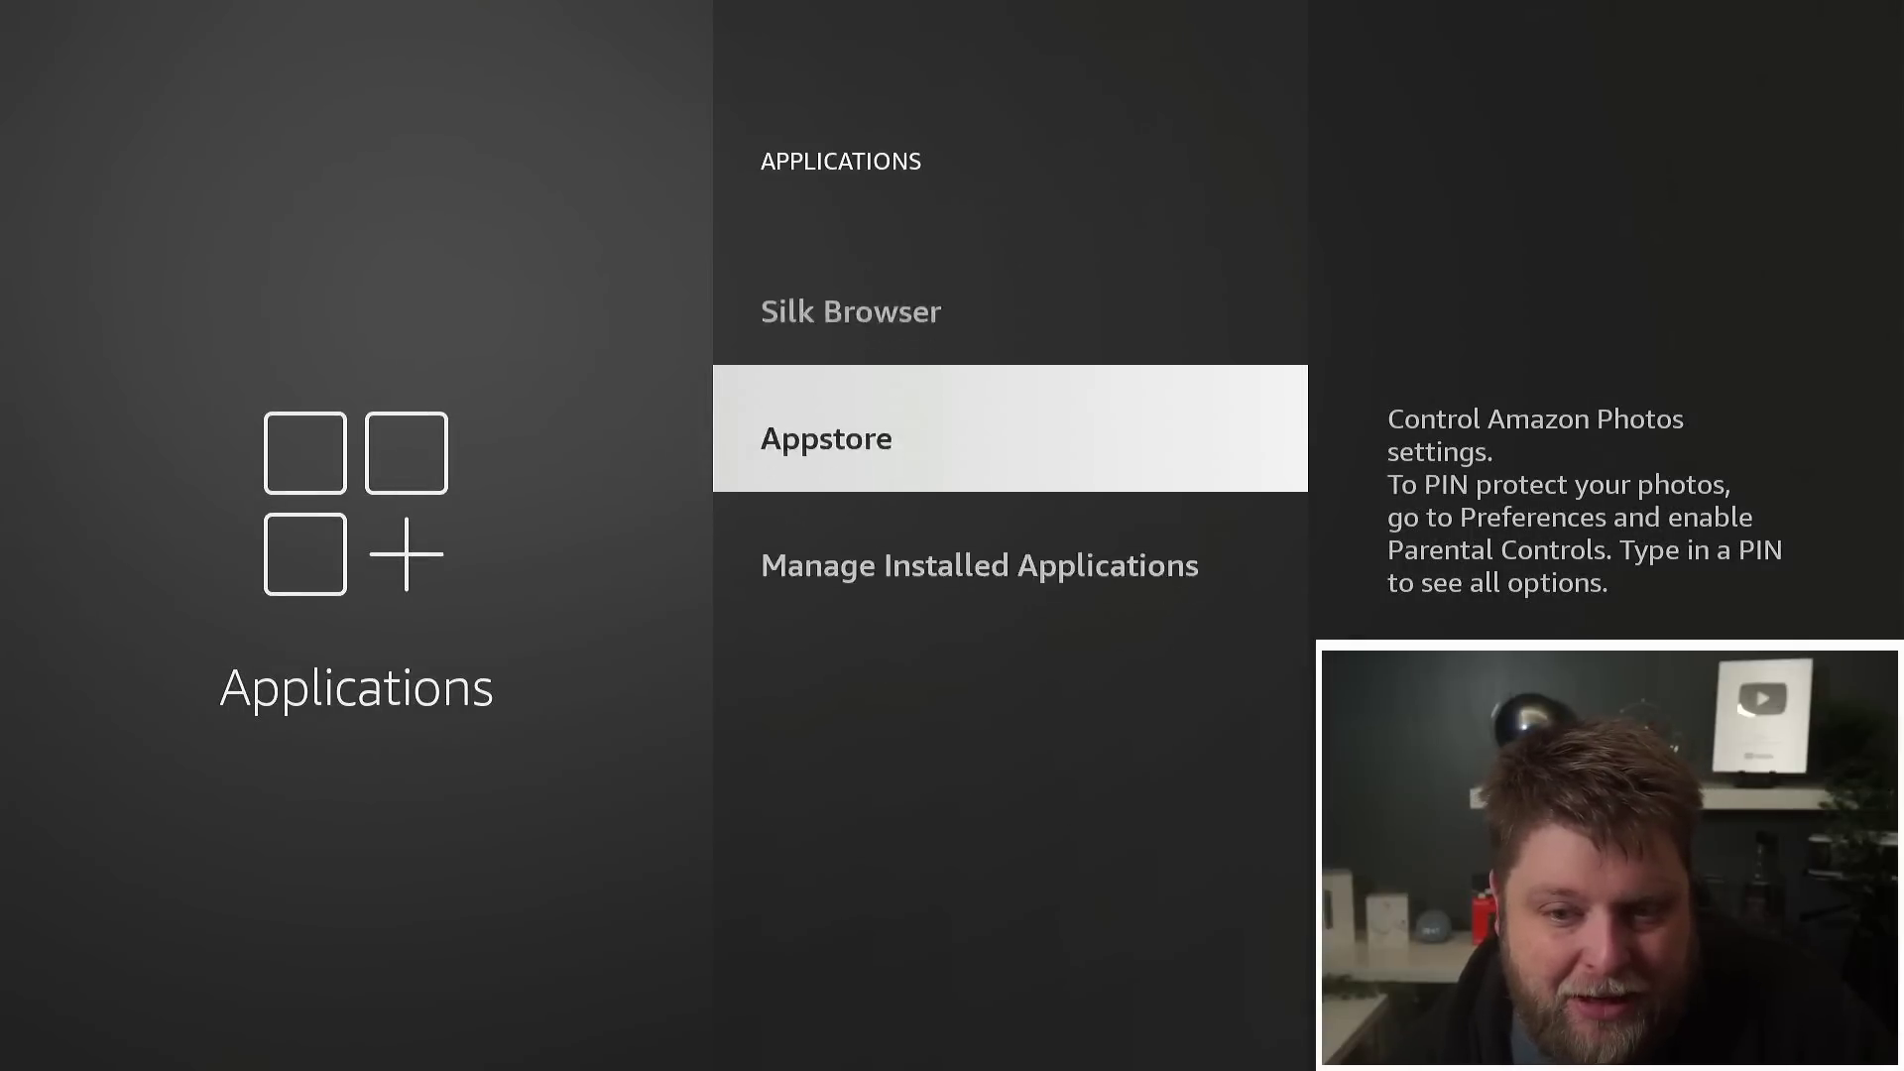
key("Return")
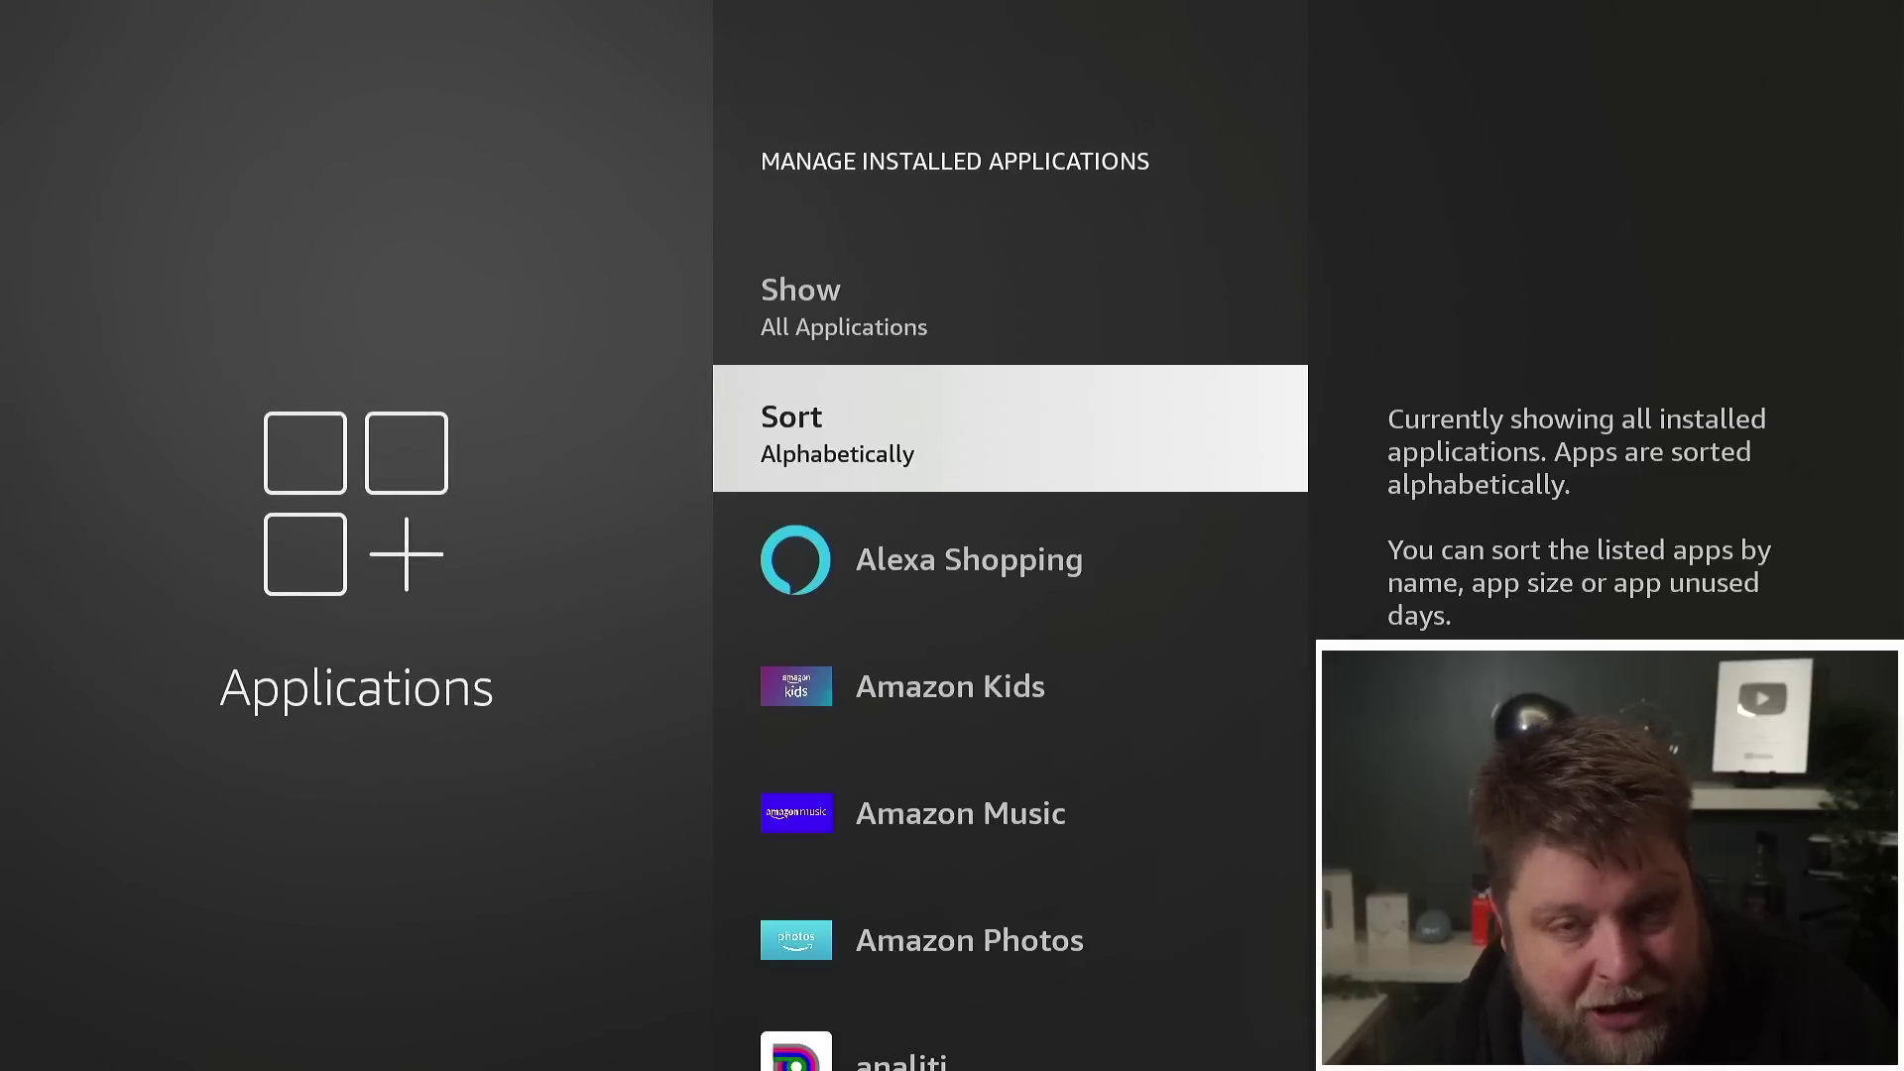
- Sort the installed applications by Recency
key("Return")
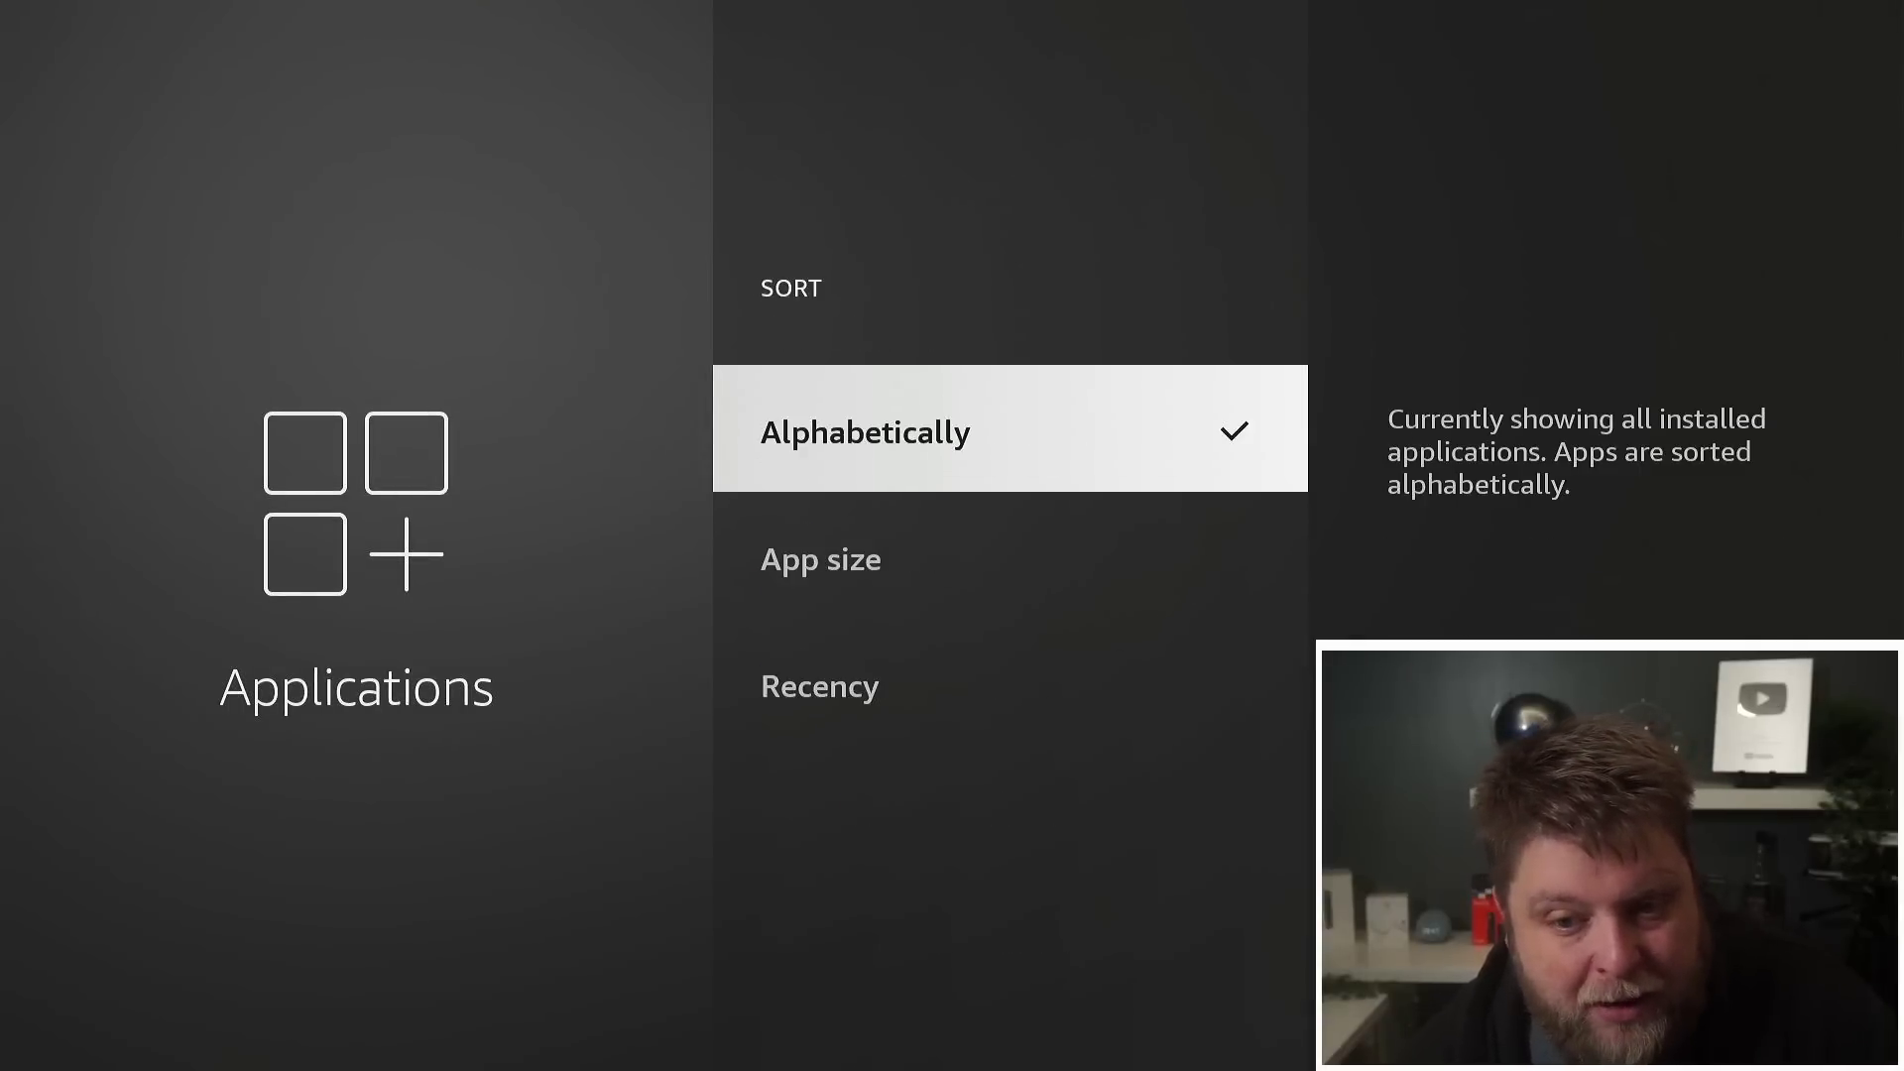
key("Down")
key("Down")
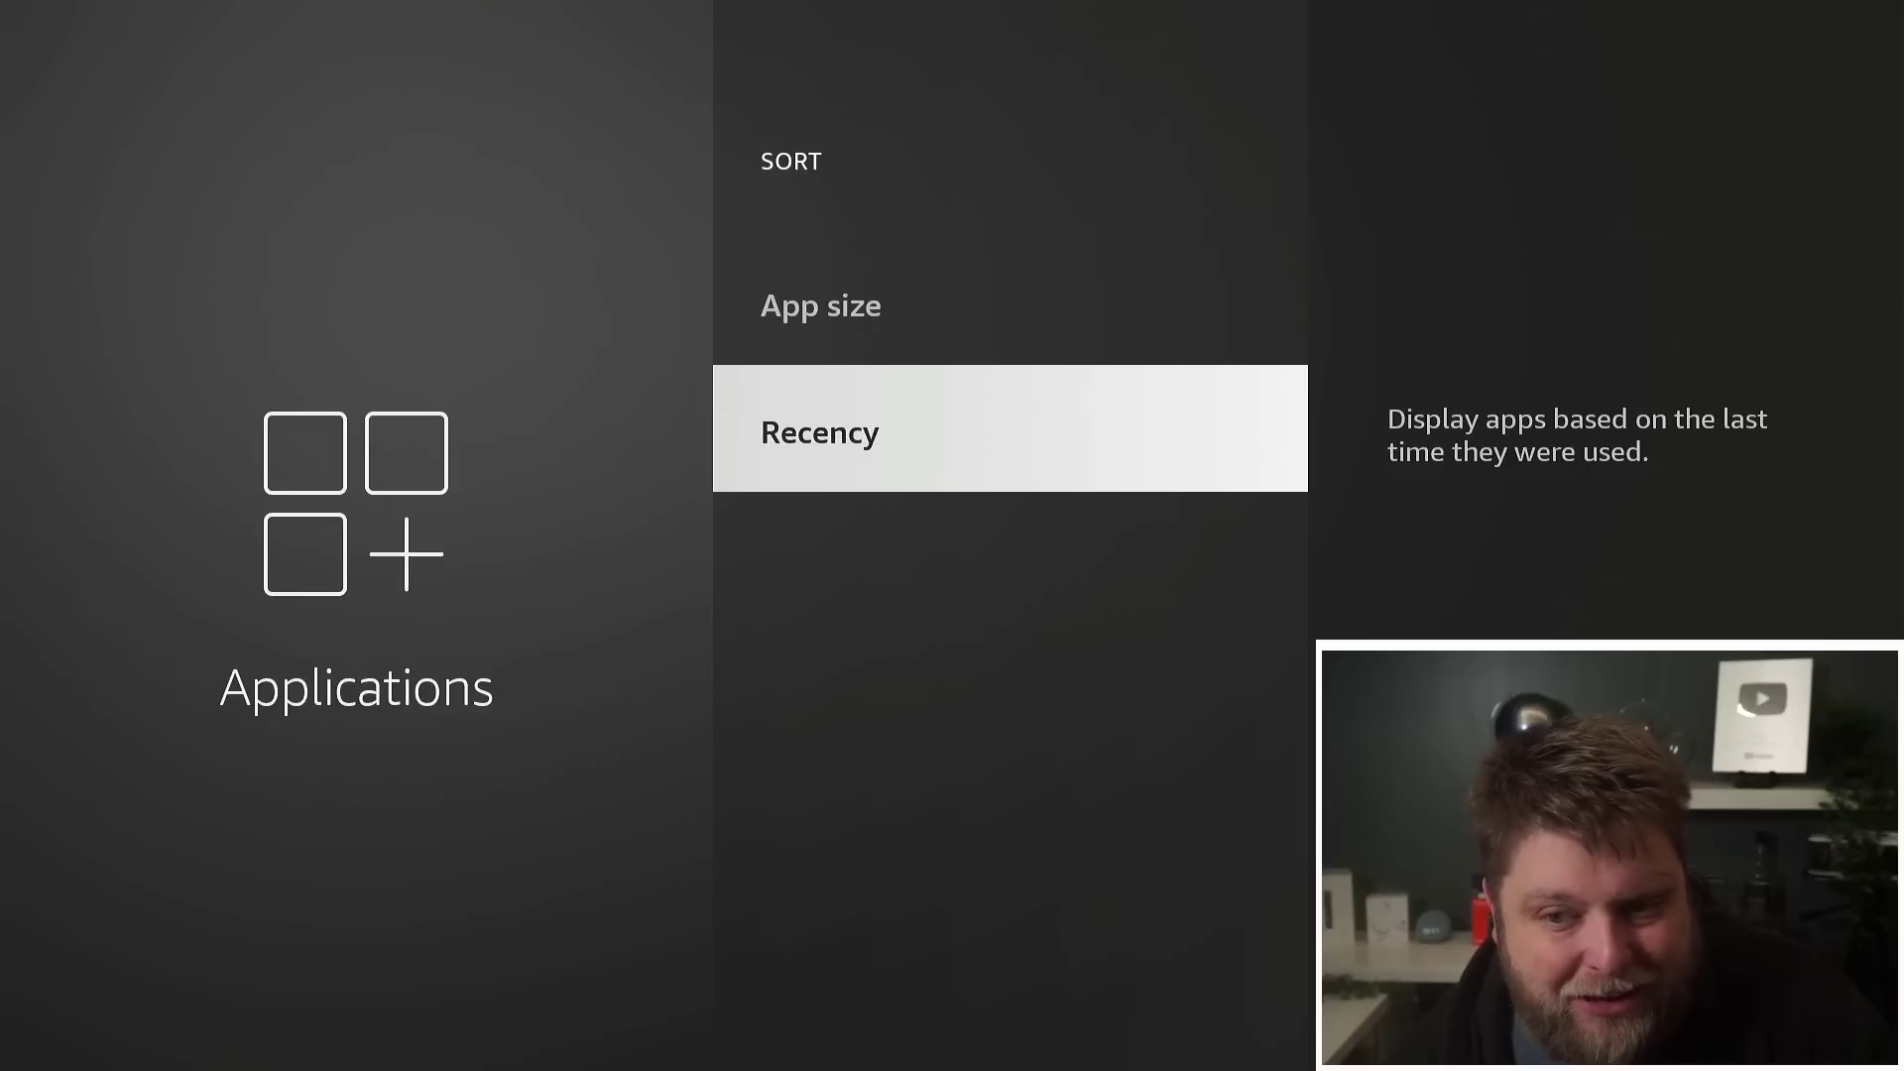
key("Return")
- Look through the installed applications and when each was last used
key("Up")
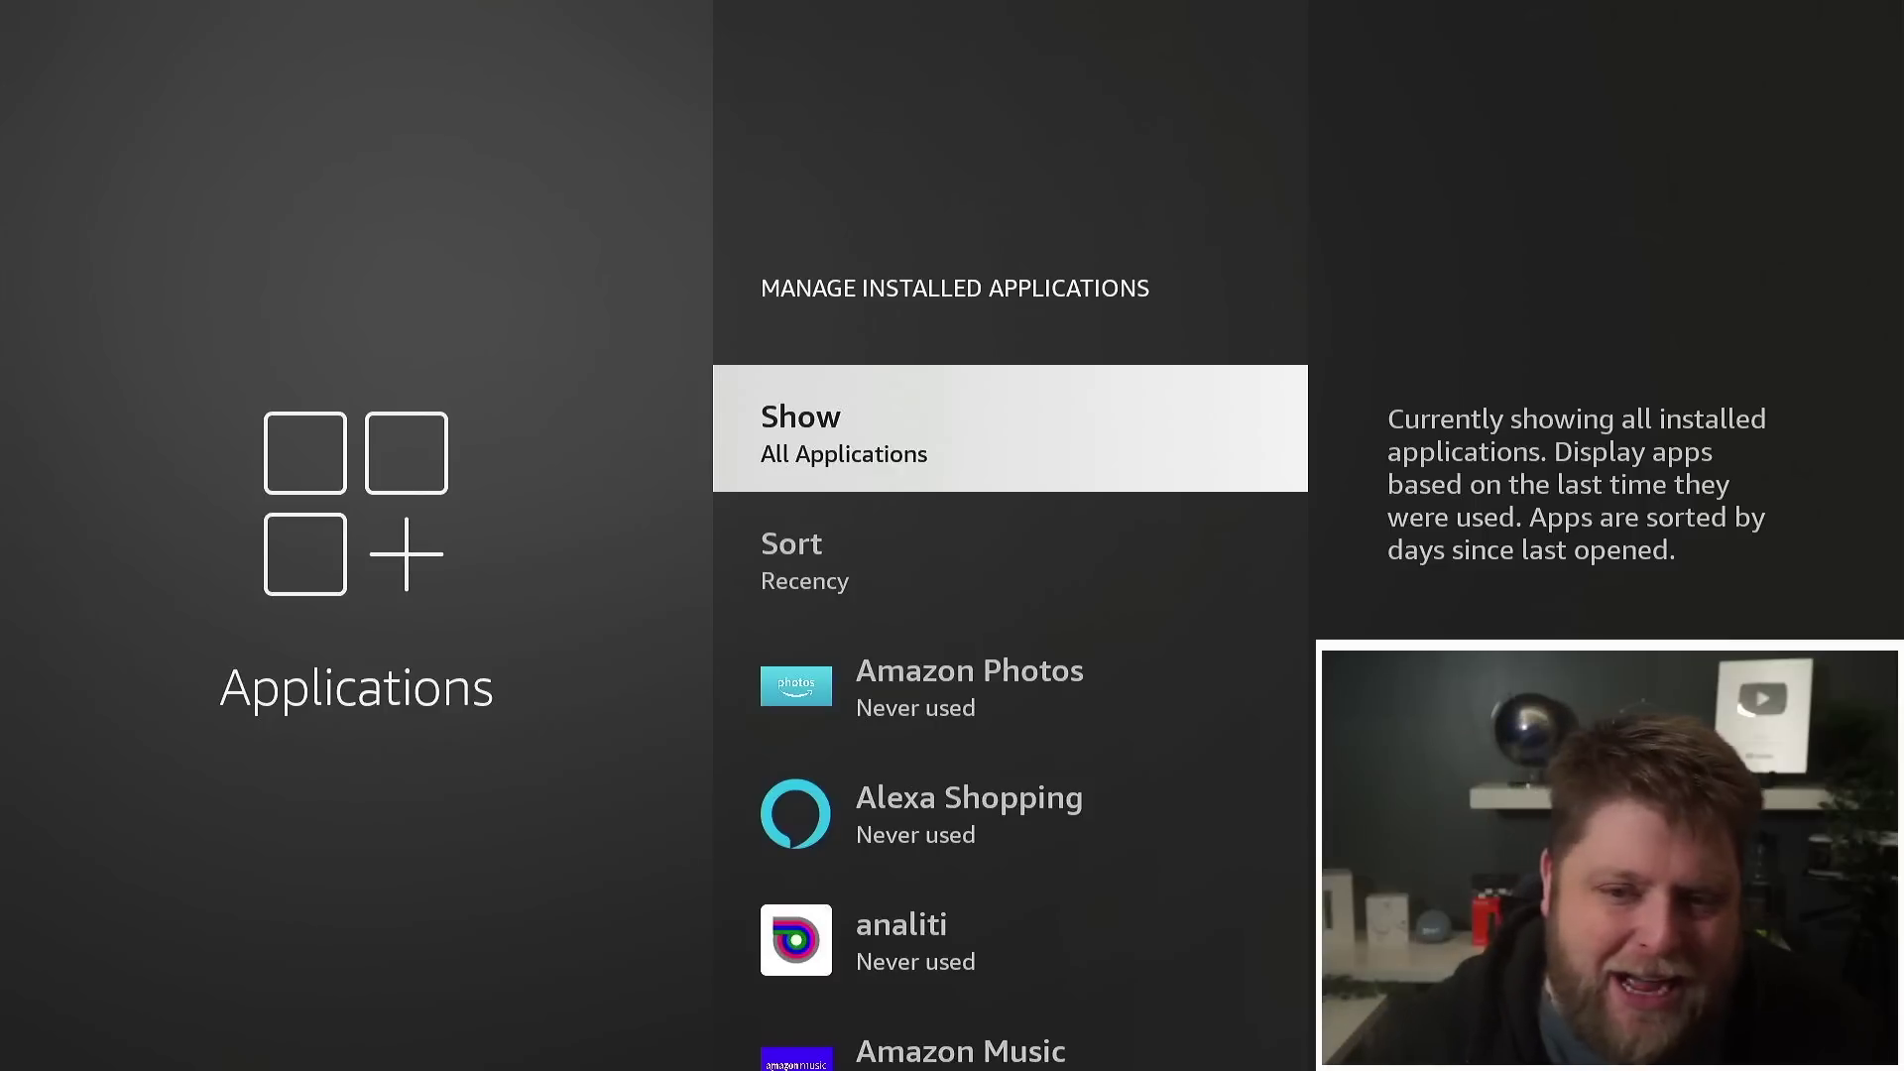
key("Down")
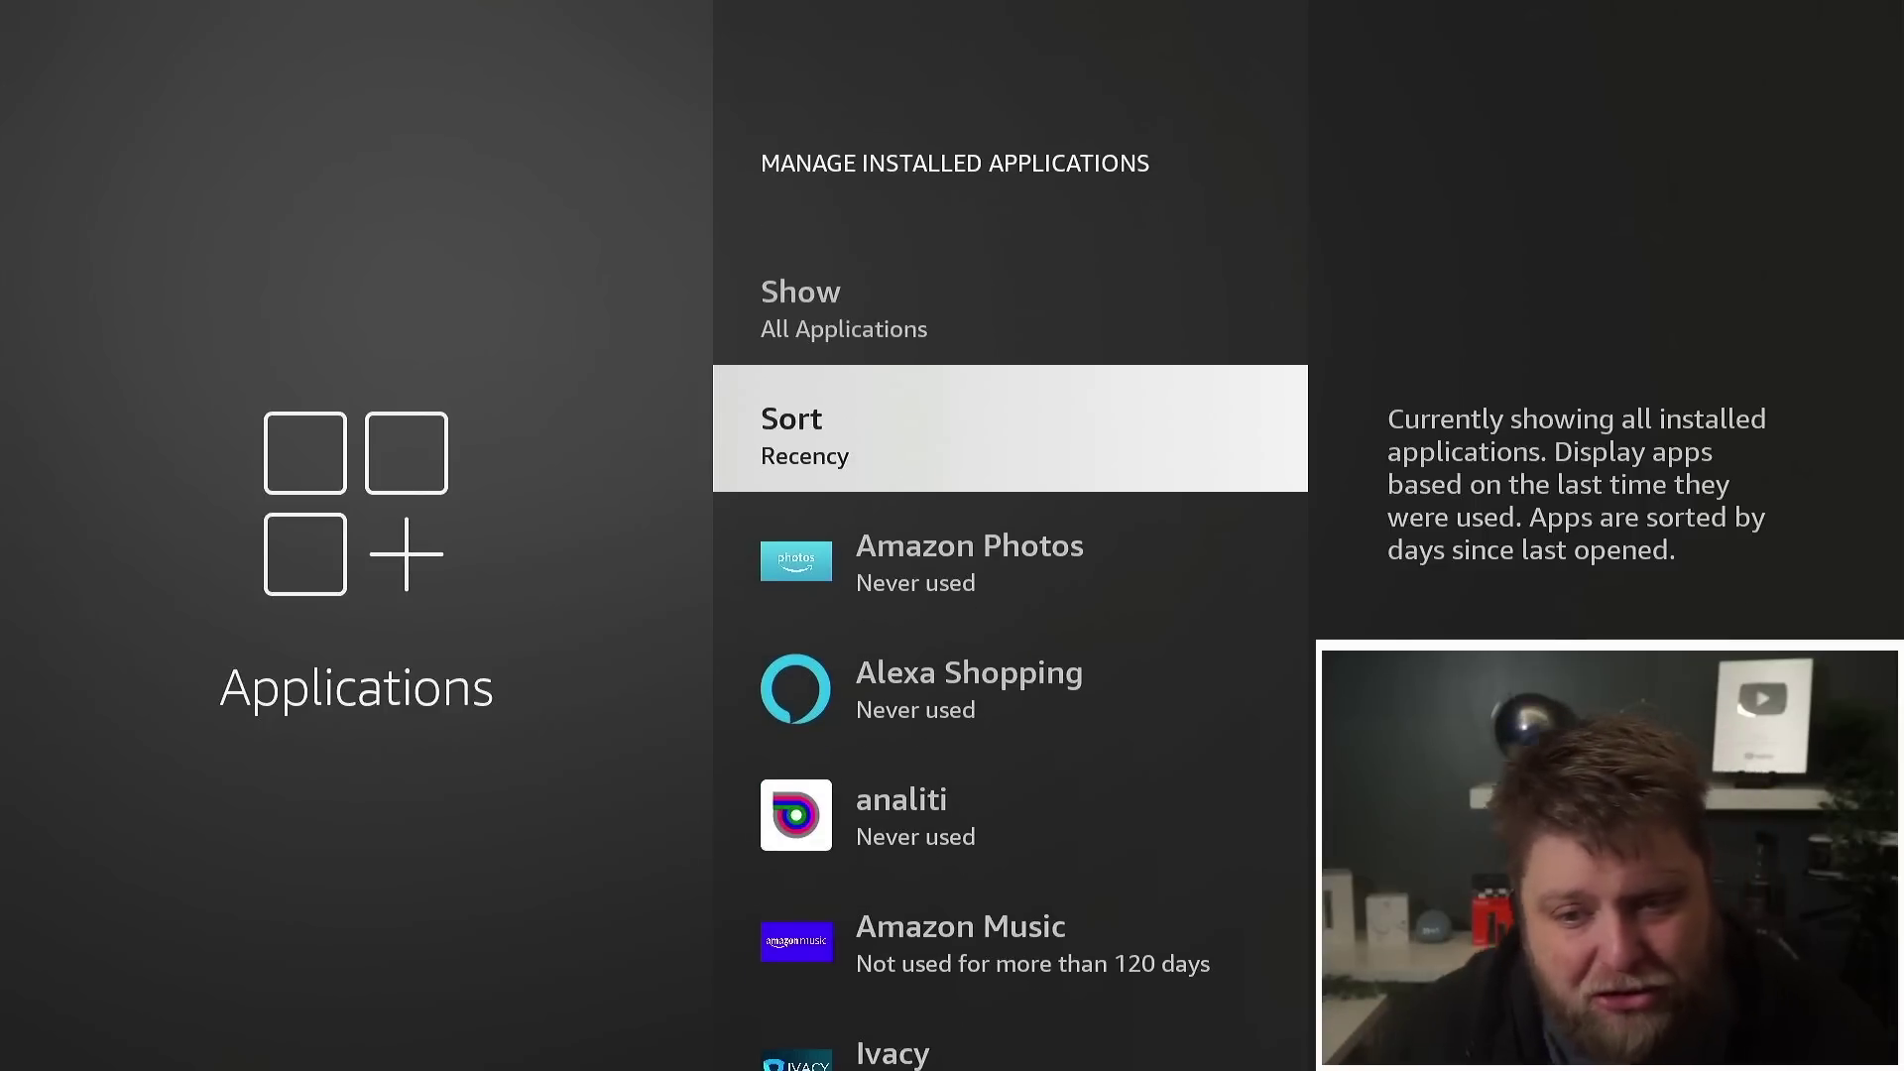
key("Down")
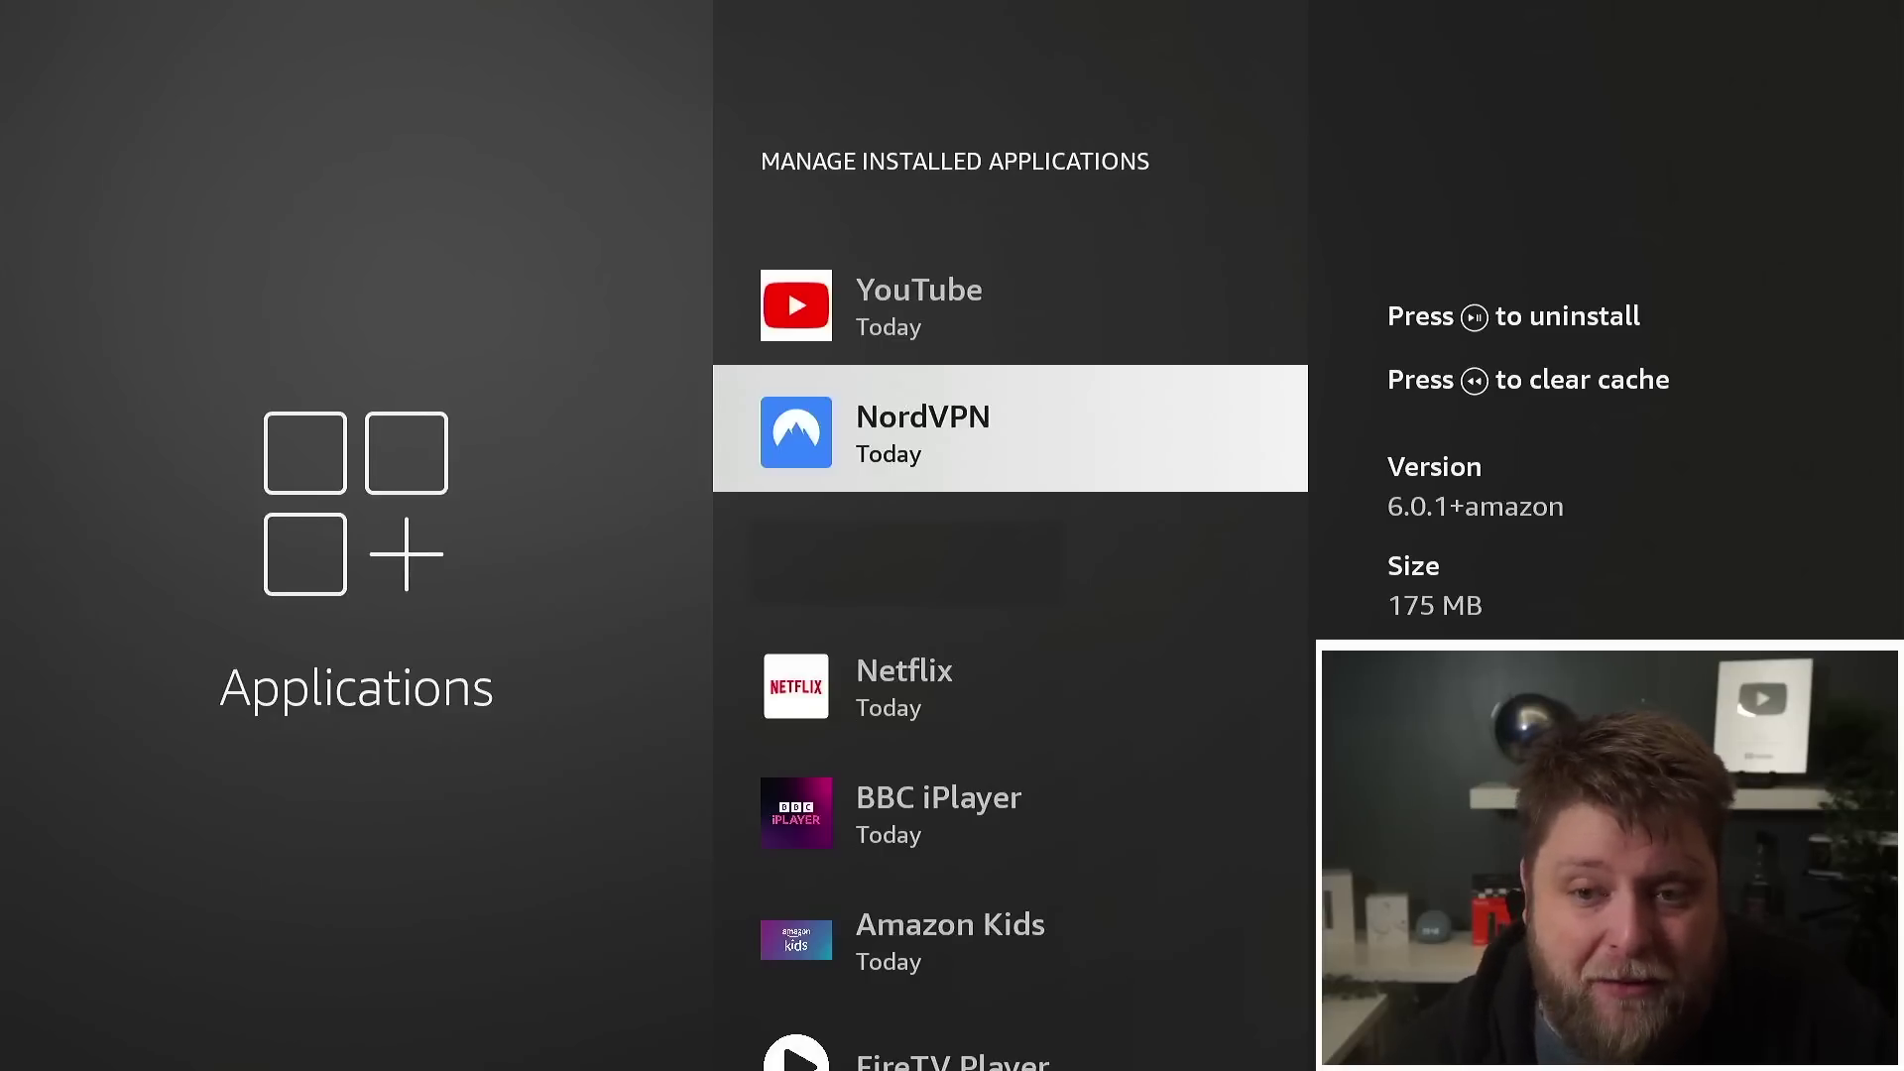
- Open the search from the home screen and enter "bac"
key("Home")
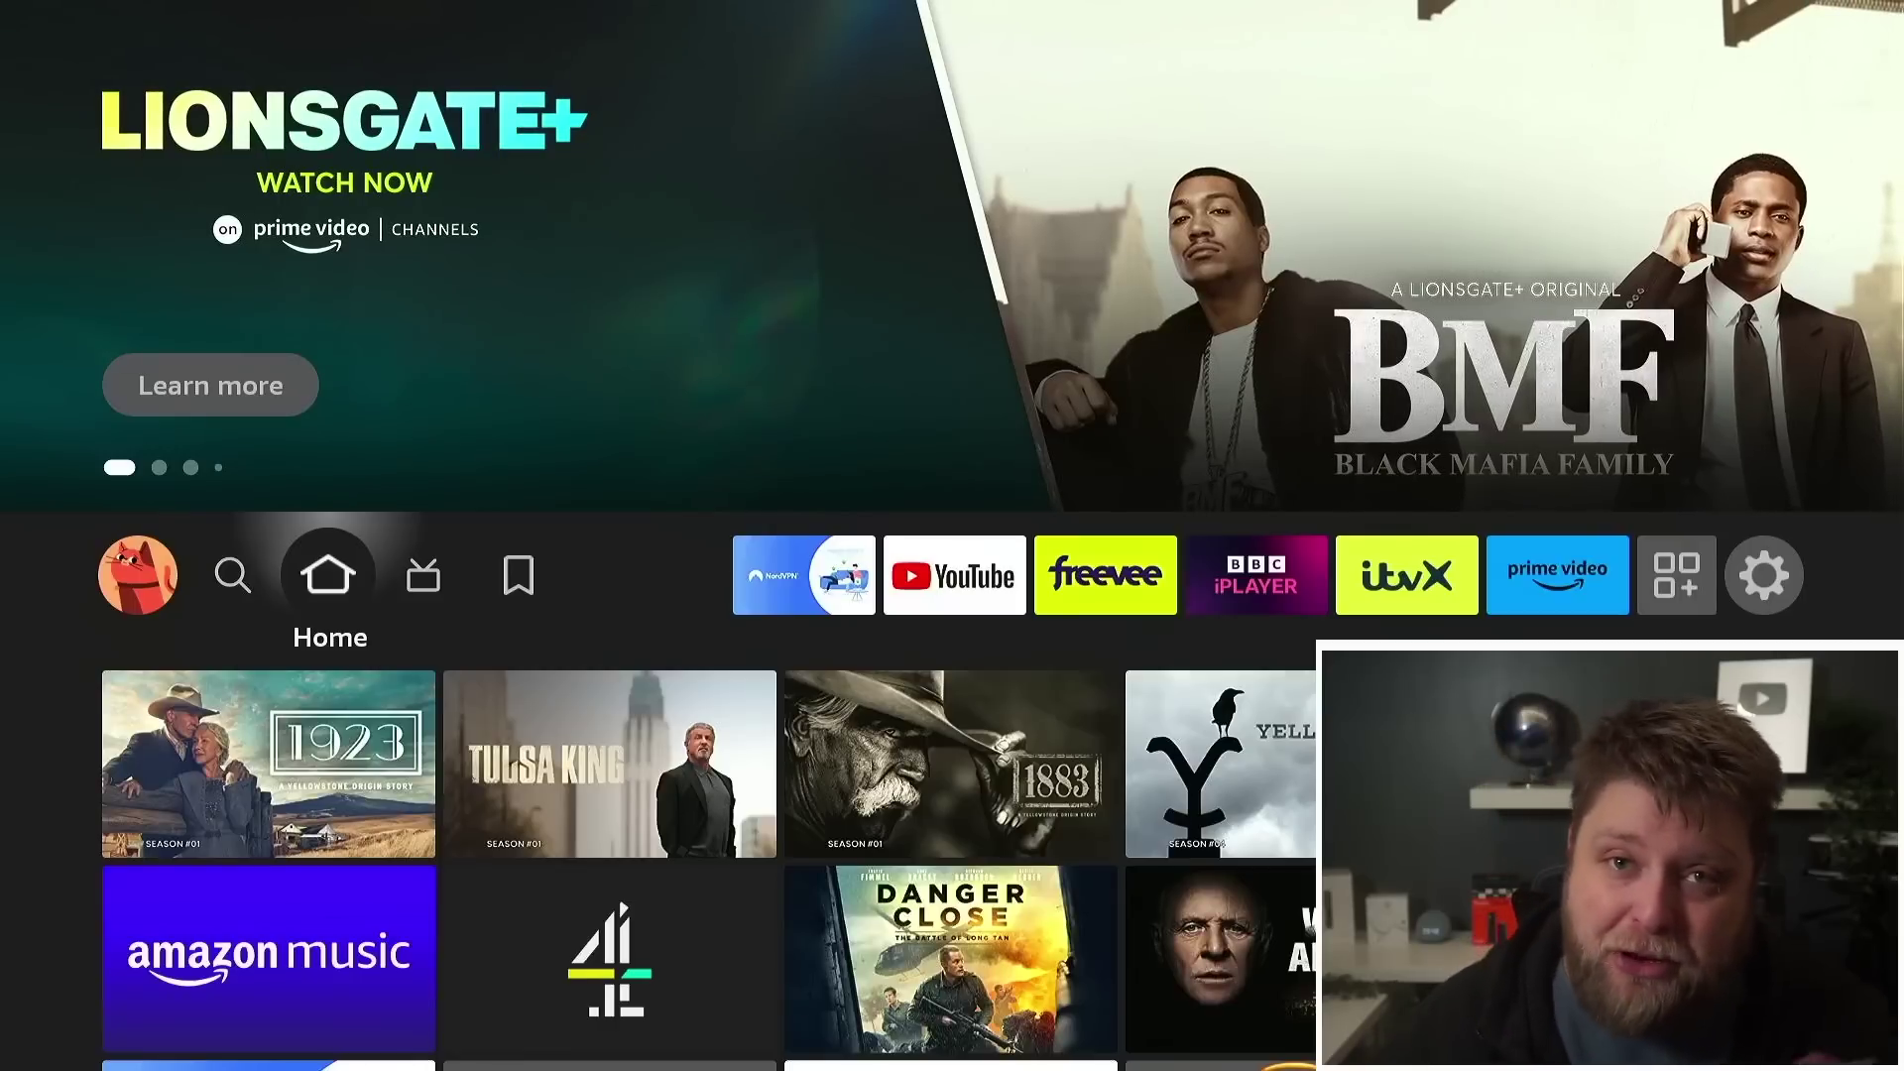
key("Left")
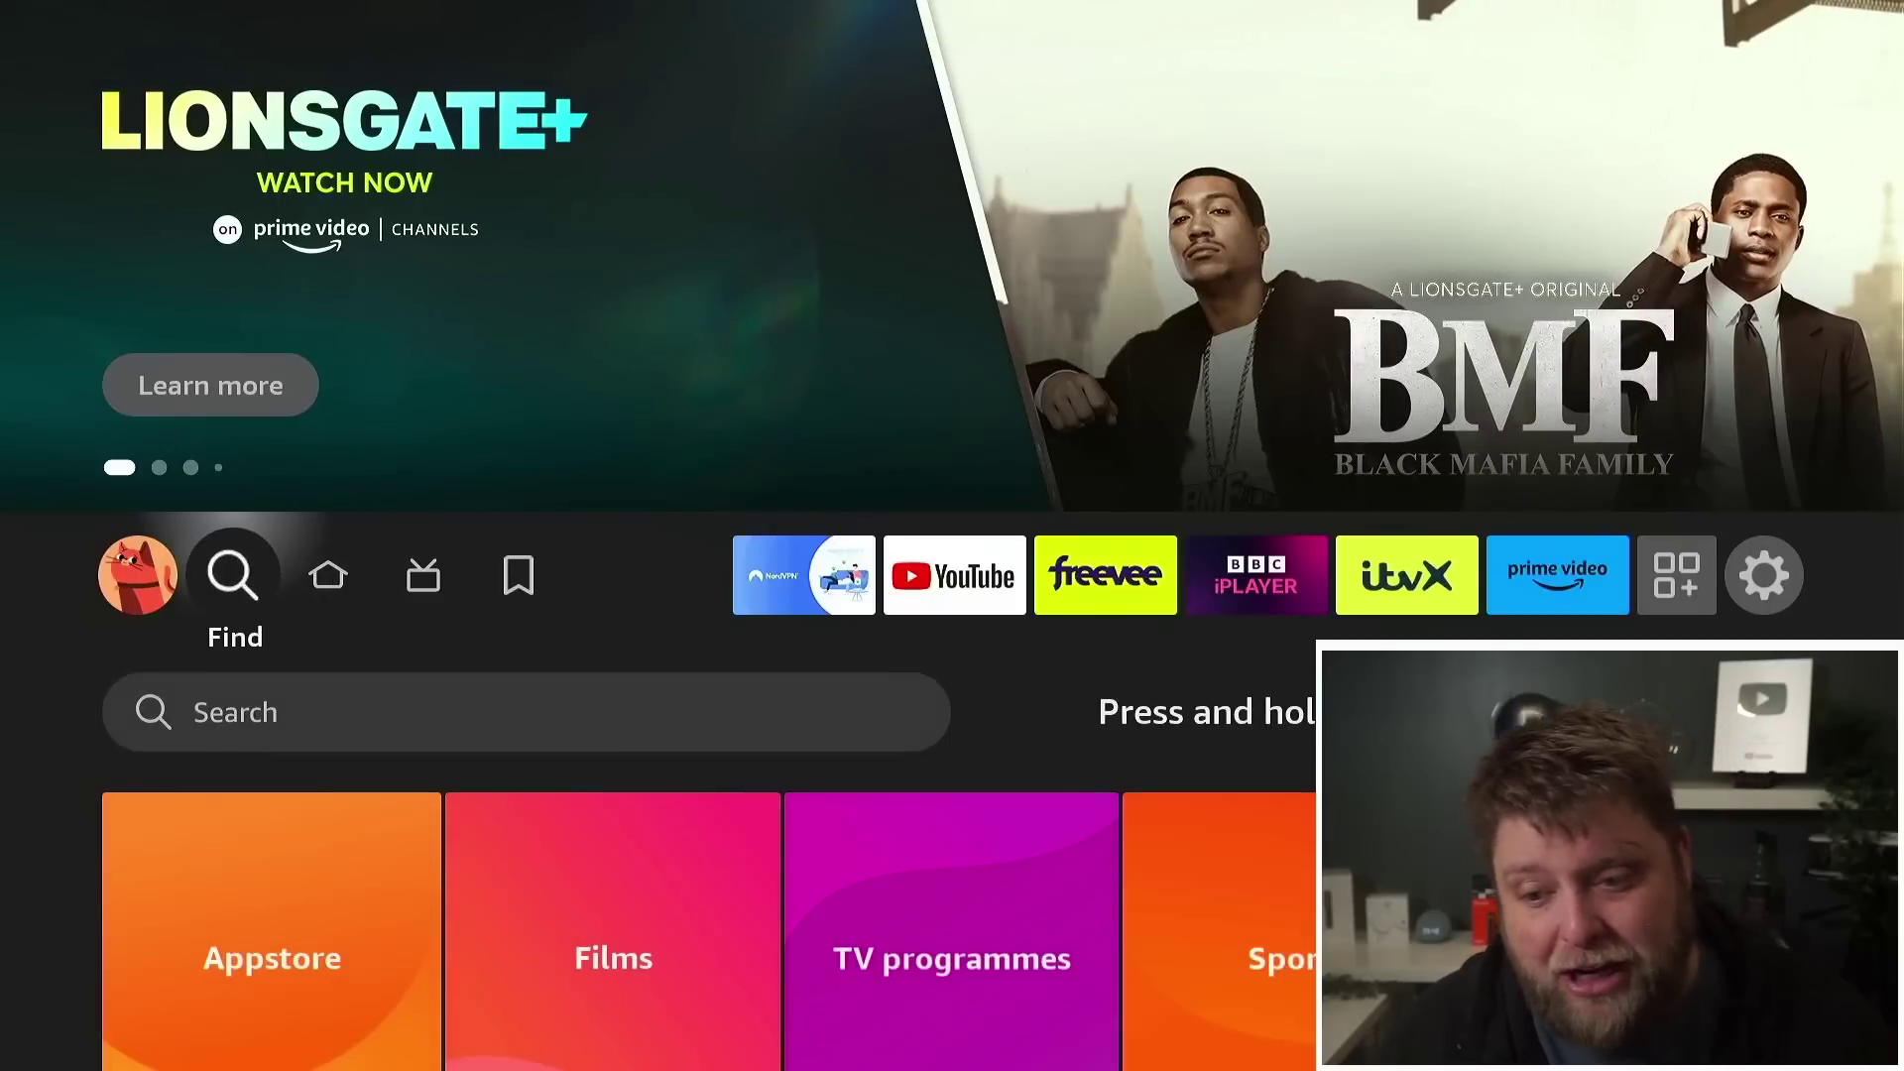
key("Down")
key("Return")
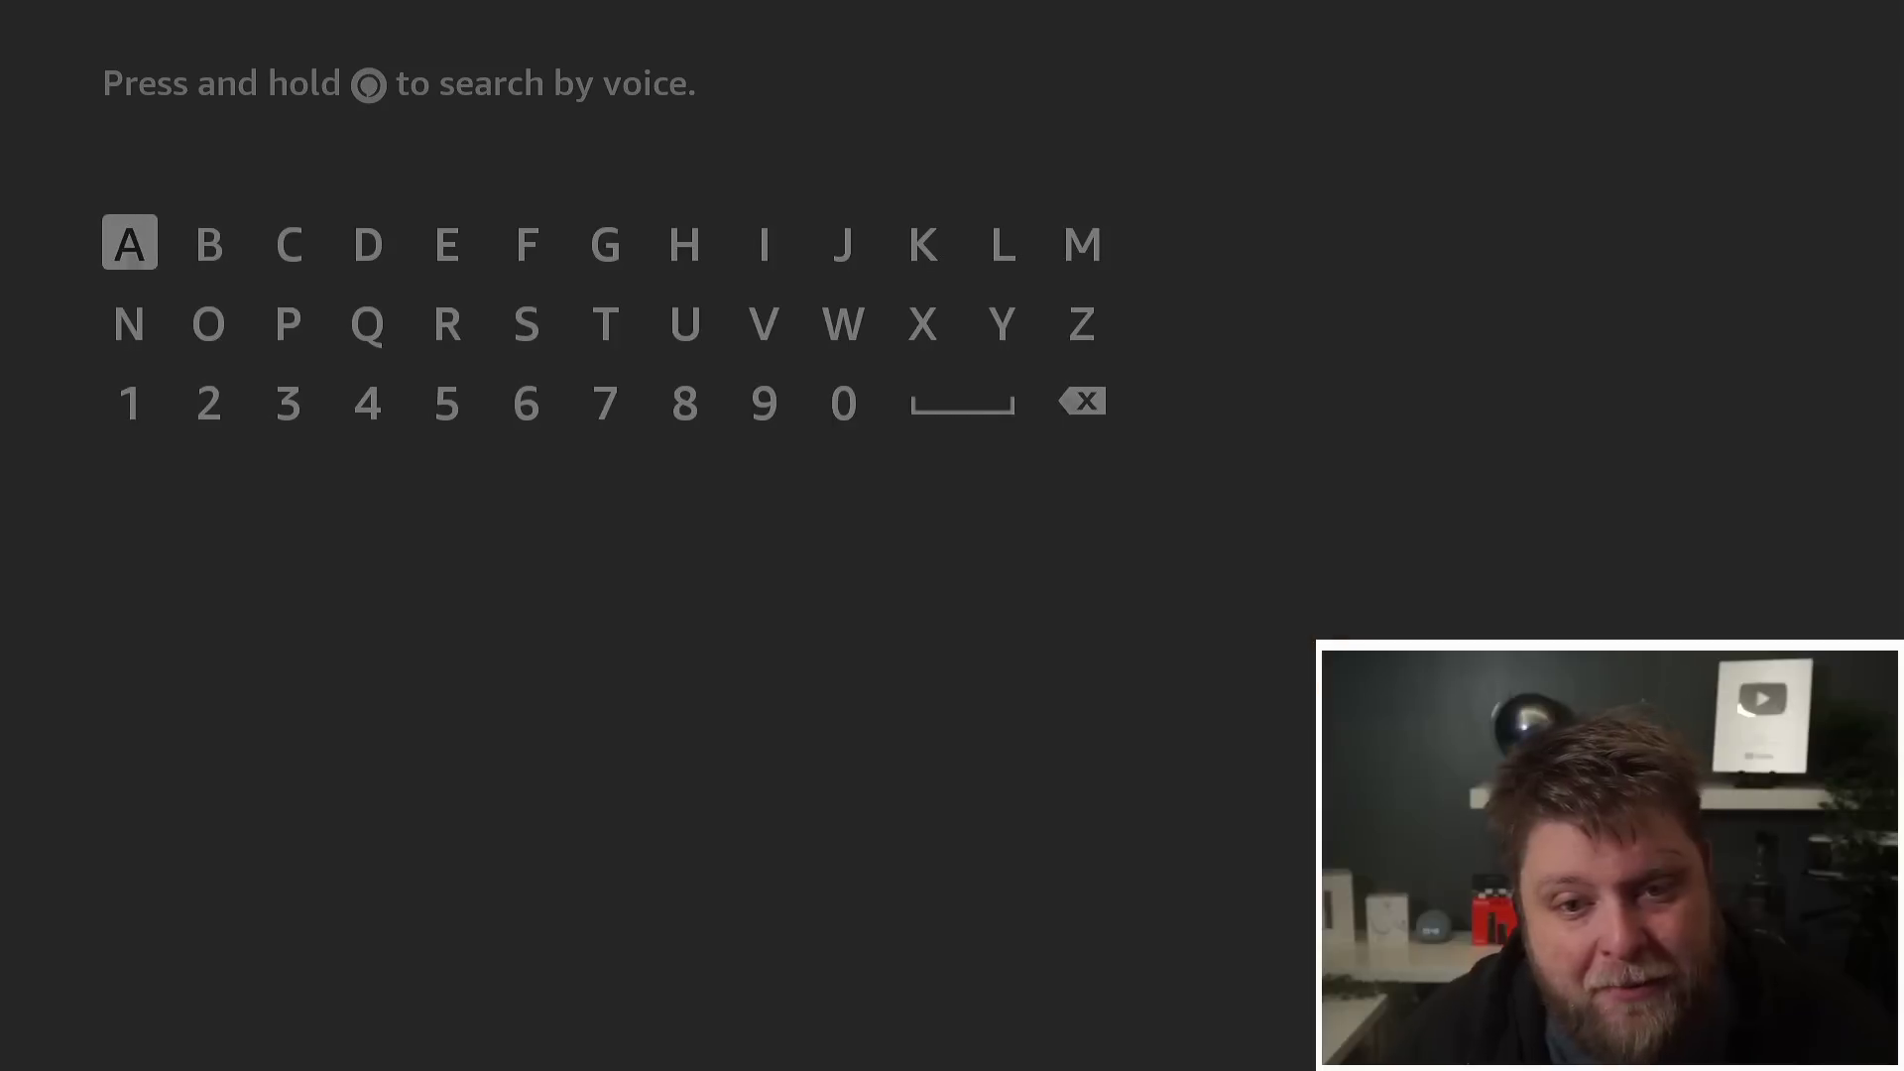
key("Right")
key("Return")
key("Left")
key("Return")
key("Right")
key("Right")
key("Return")
- Choose the Background Apps And Process List suggestion and download that app
key("Down")
key("Down")
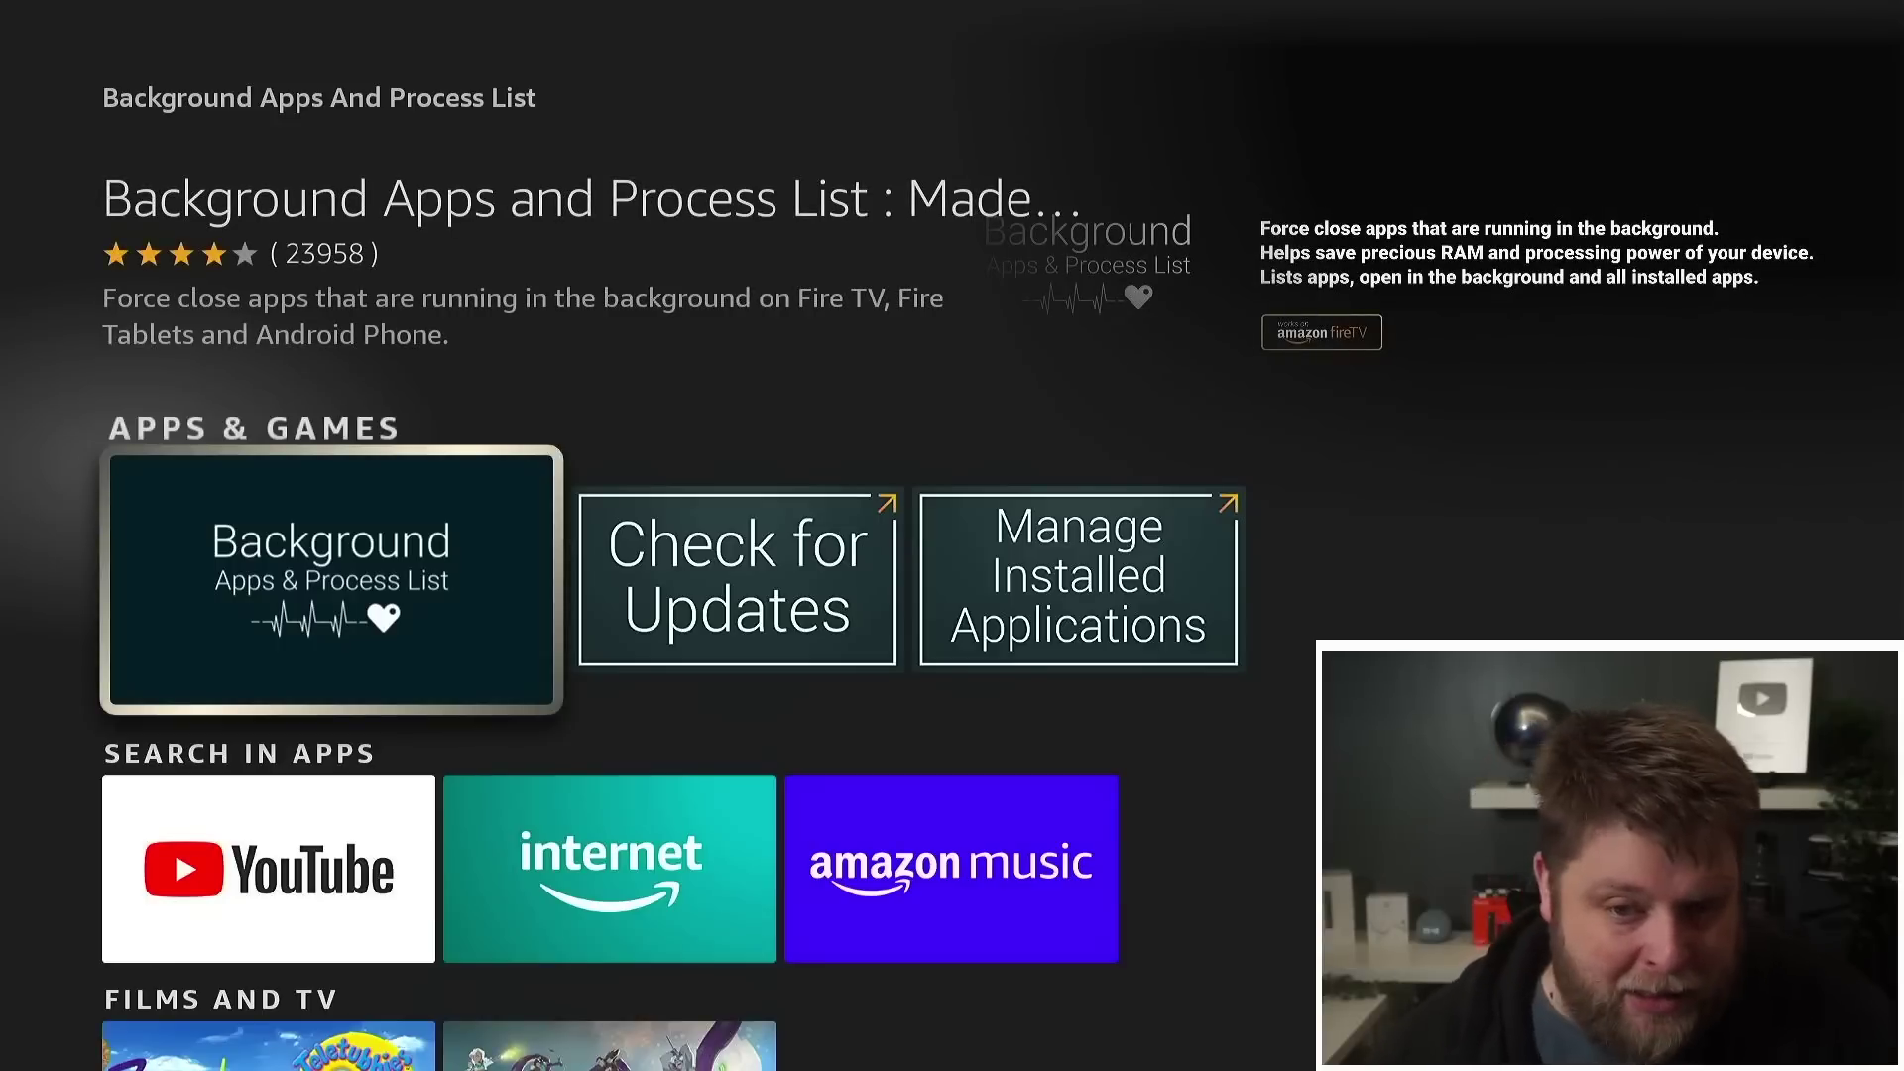
key("Return")
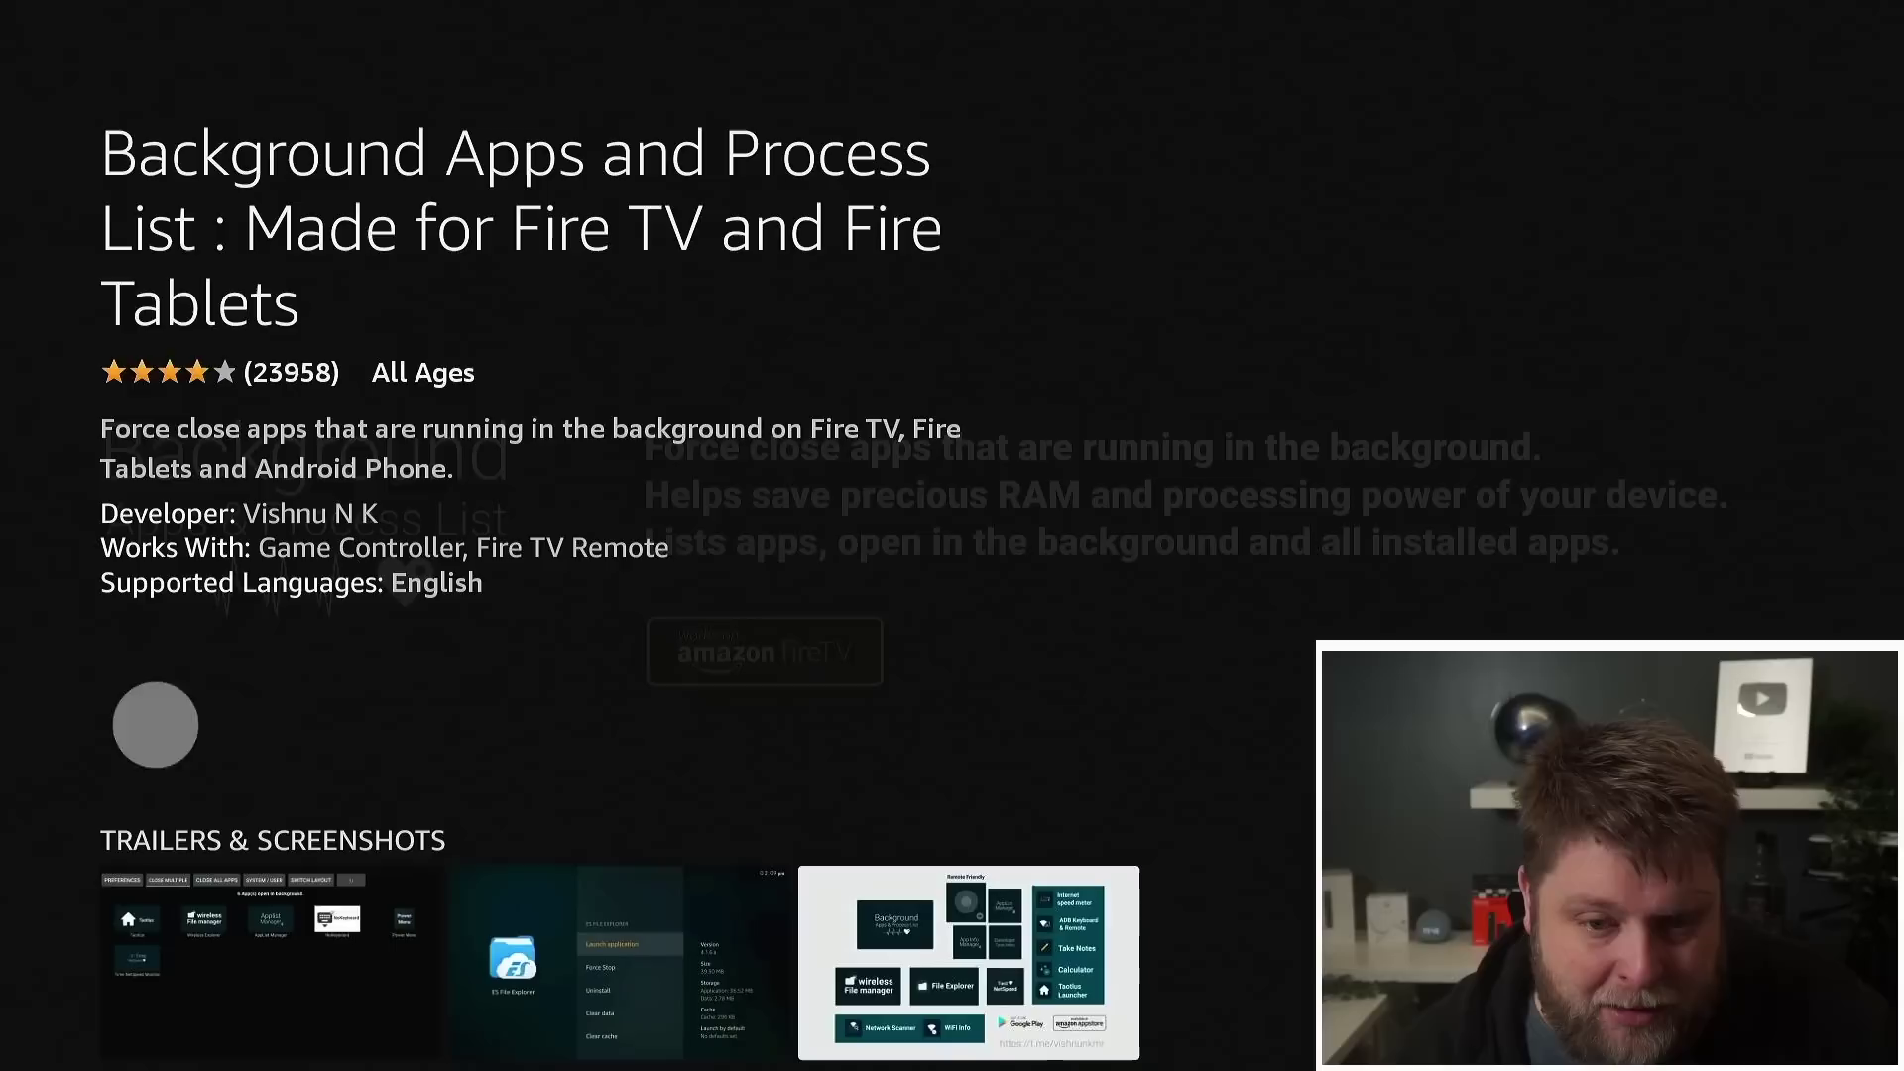
key("Return")
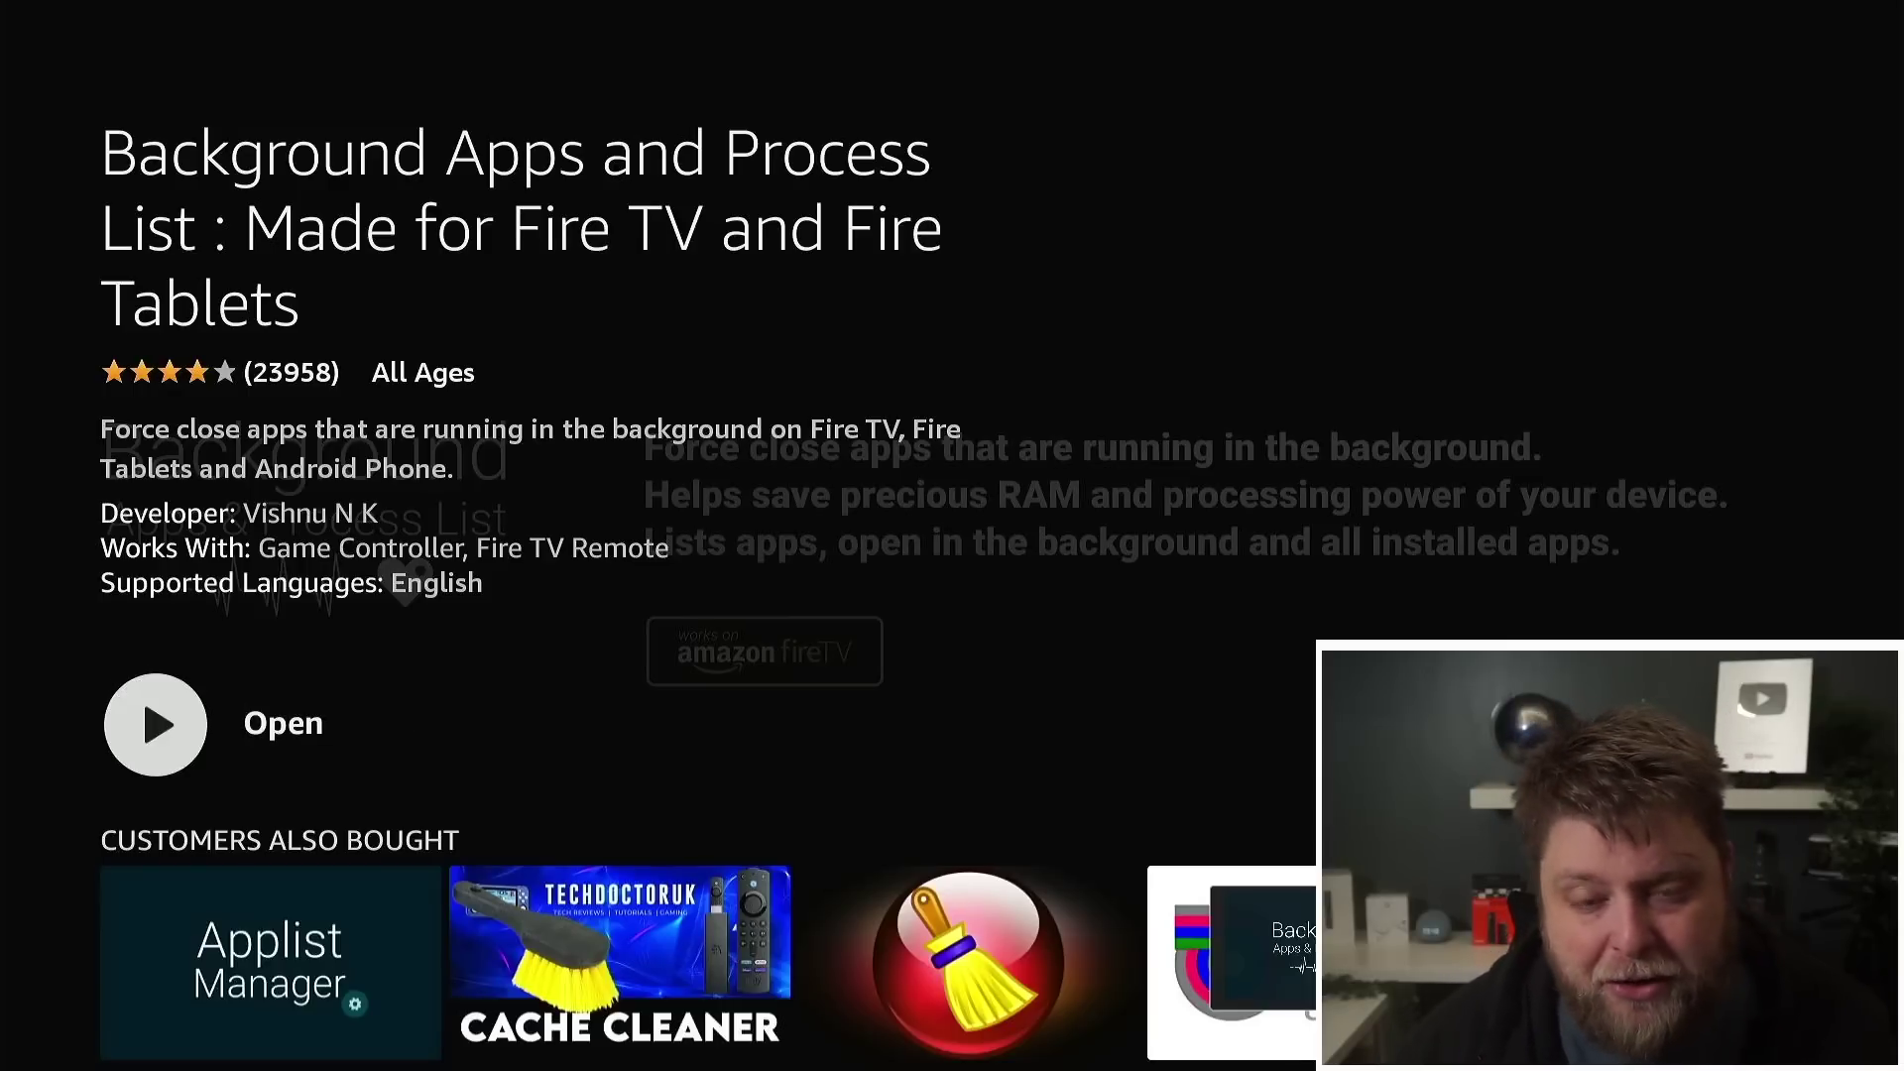
- Return to the home screen and launch Background Apps and Process List from the app library
key("Home")
key("Right")
key("Right")
key("Right")
key("Right")
key("Right")
key("Right")
key("Right")
key("Right")
key("Right")
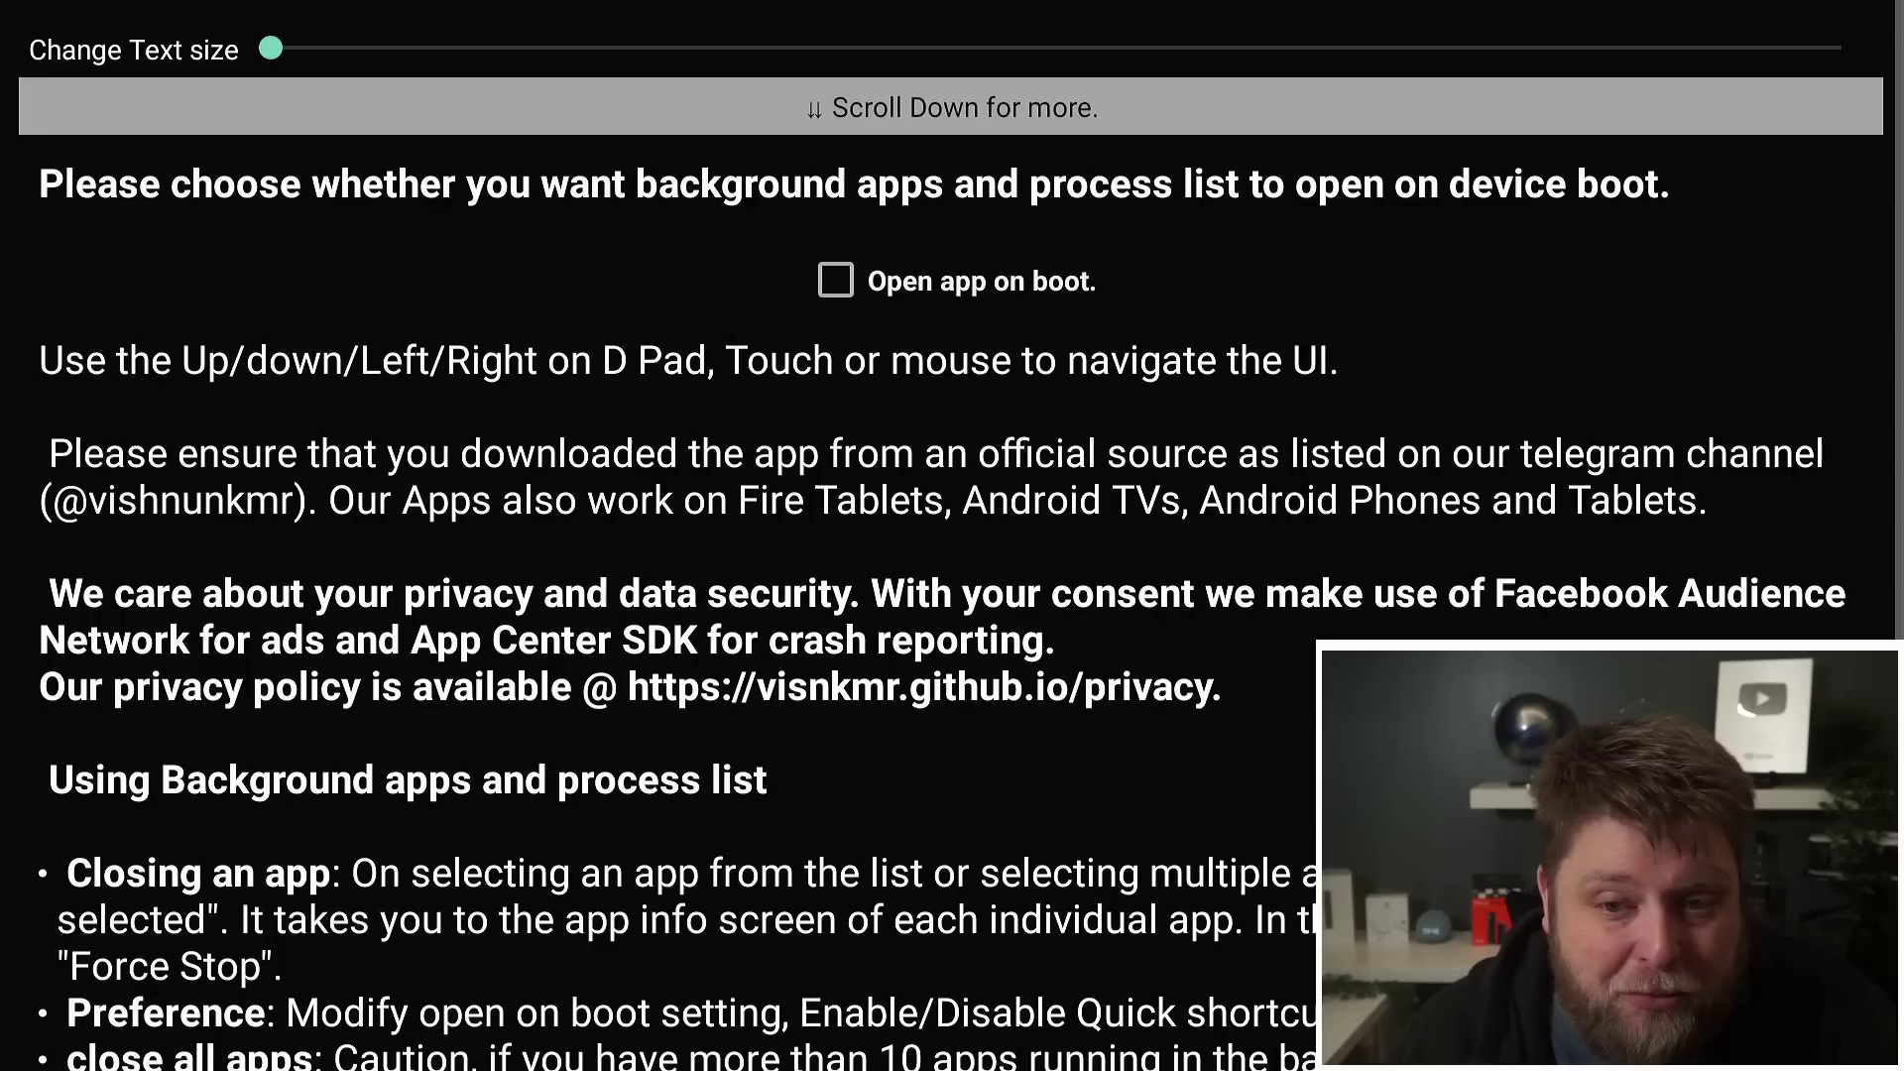
- Pass through the app's introduction page and continue to the list of apps open in the background
key("Down")
key("Up")
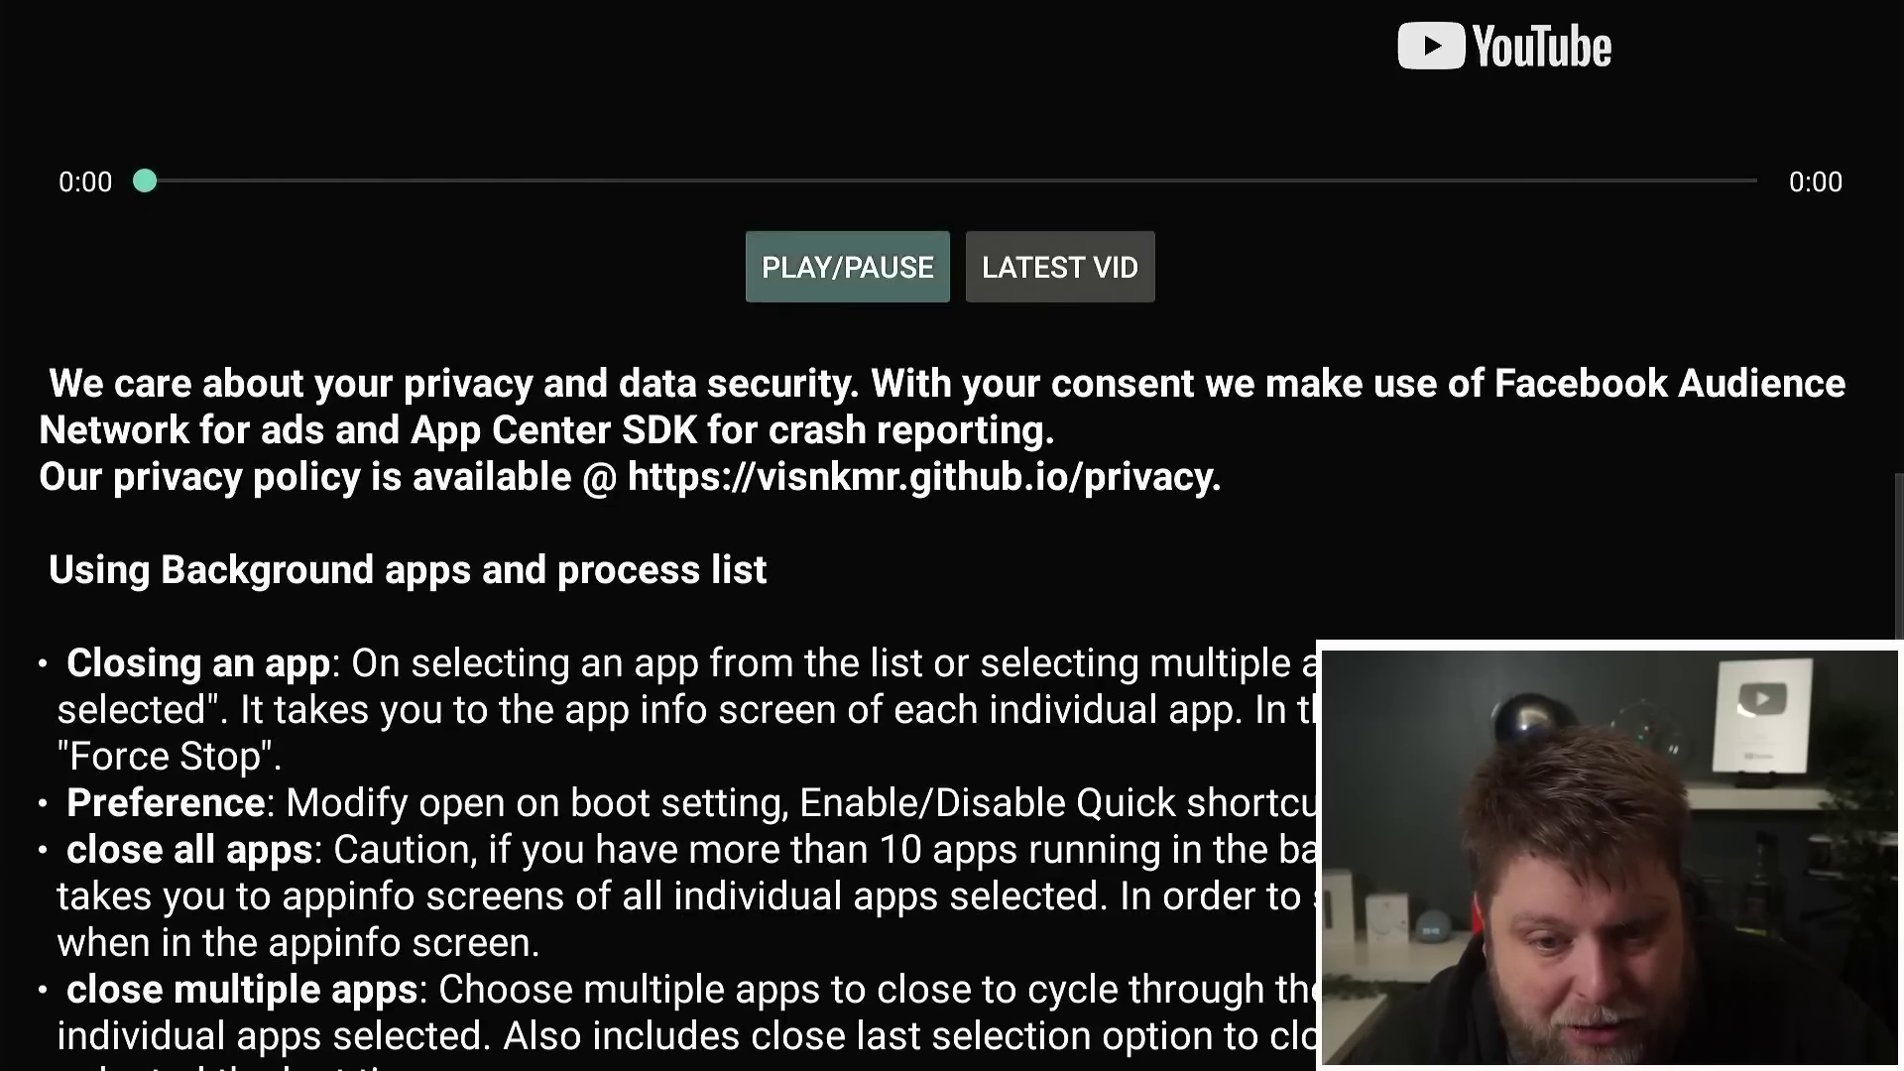
key("Down")
key("Return")
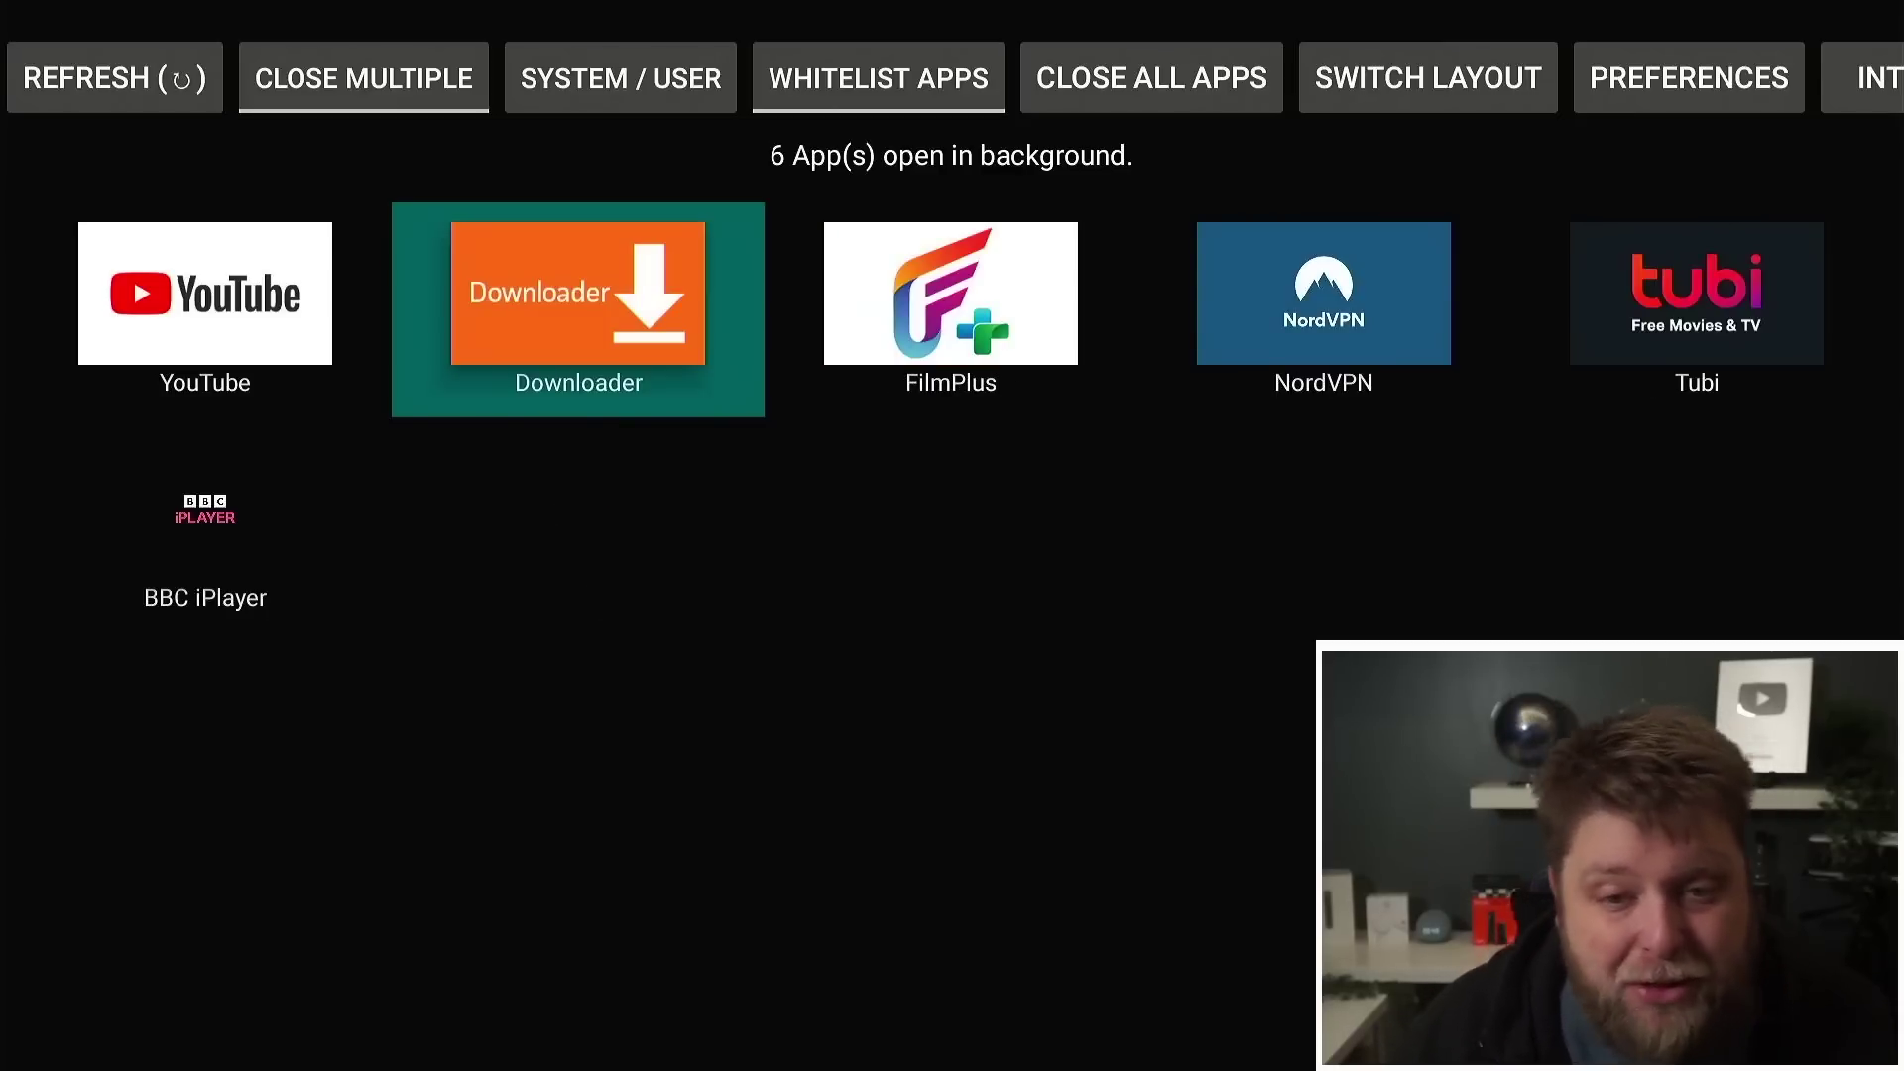
- Open Tubi's application settings from the background app list and force stop the app
key("Right")
key("Right")
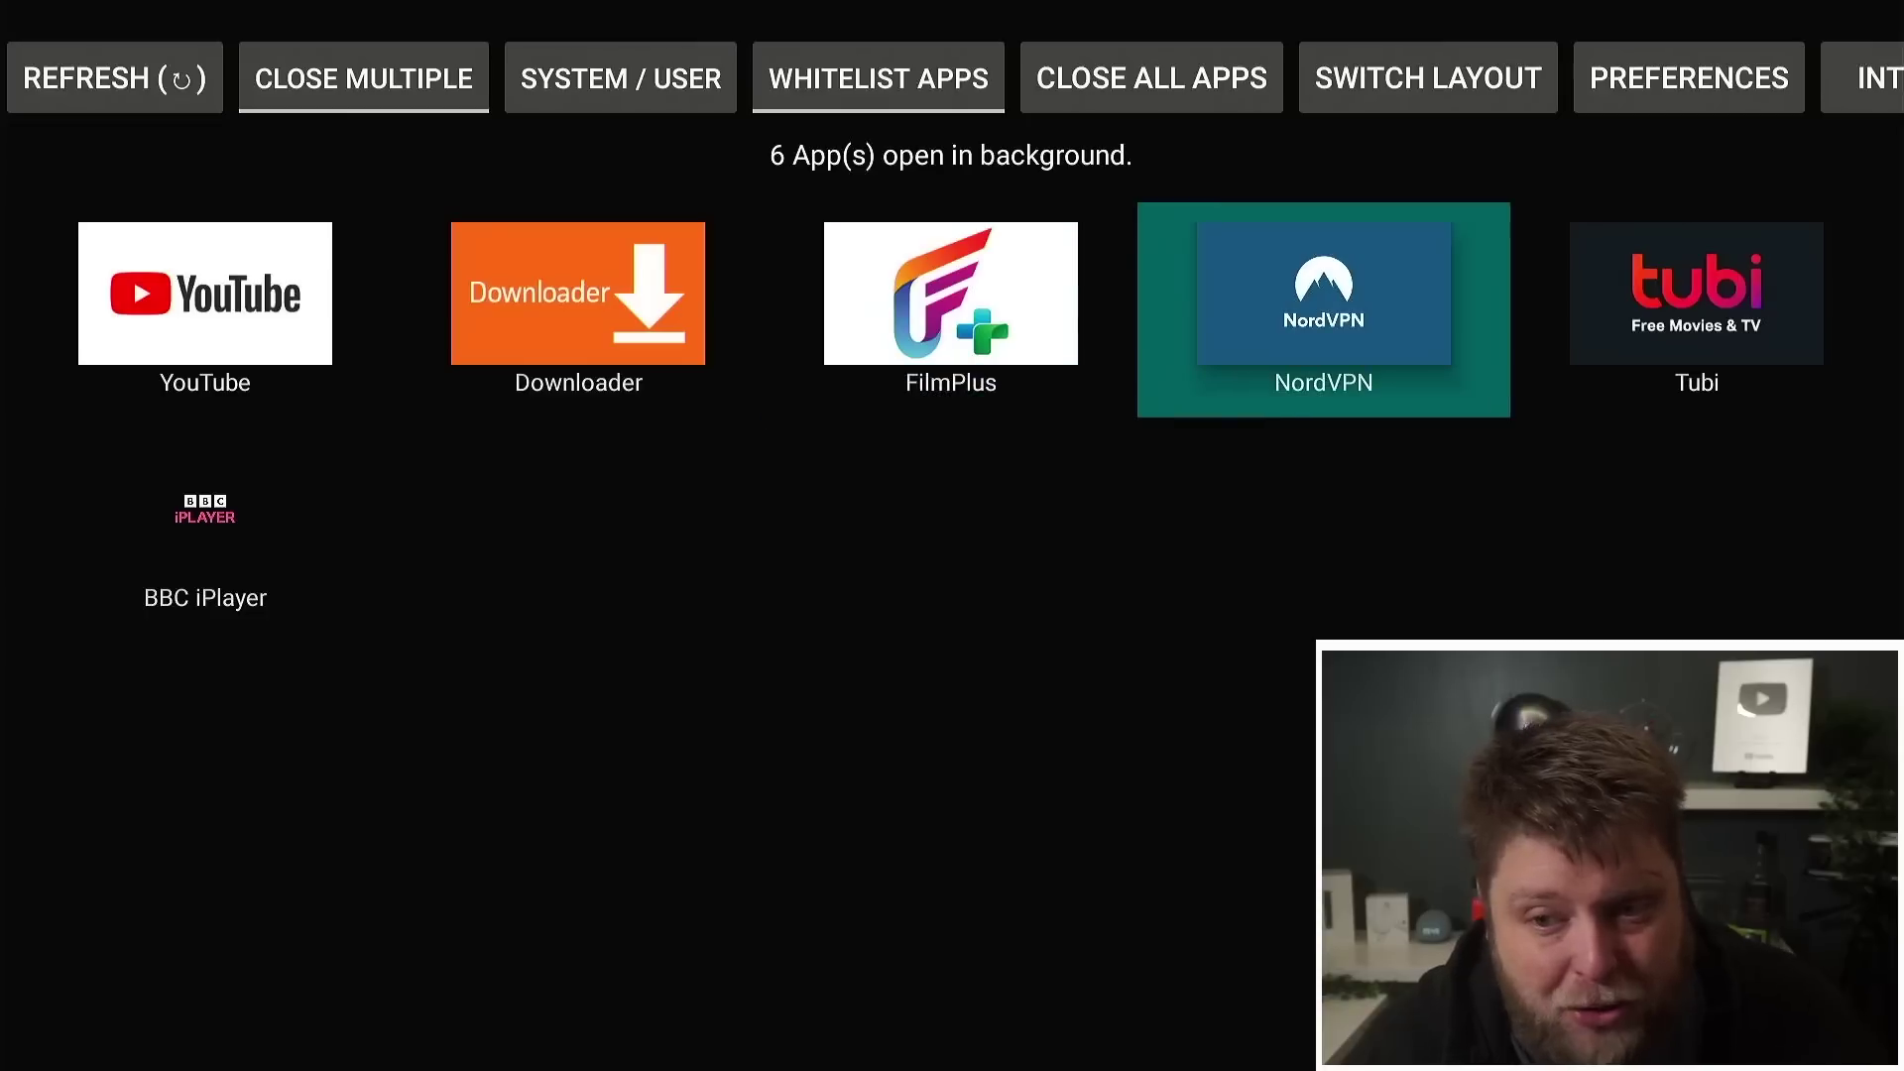
key("Right")
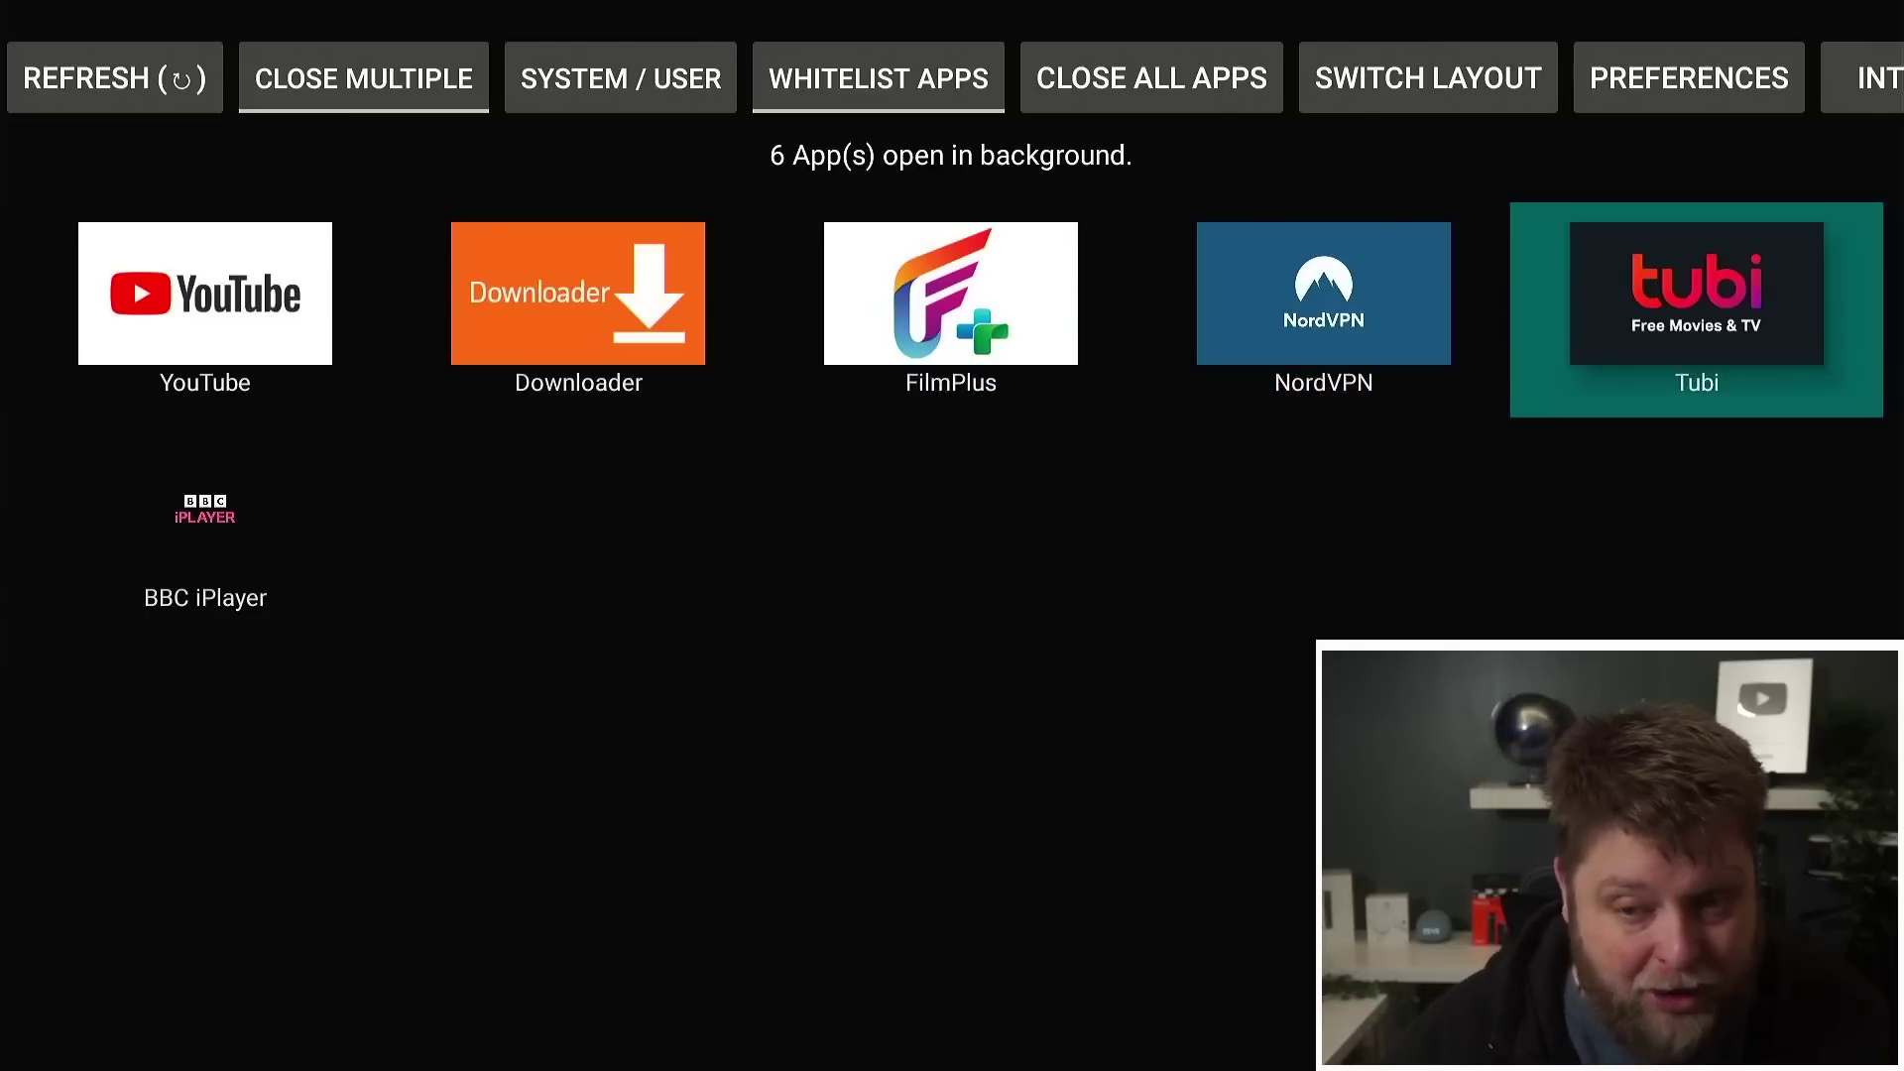
key("Return")
key("Down")
key("Down")
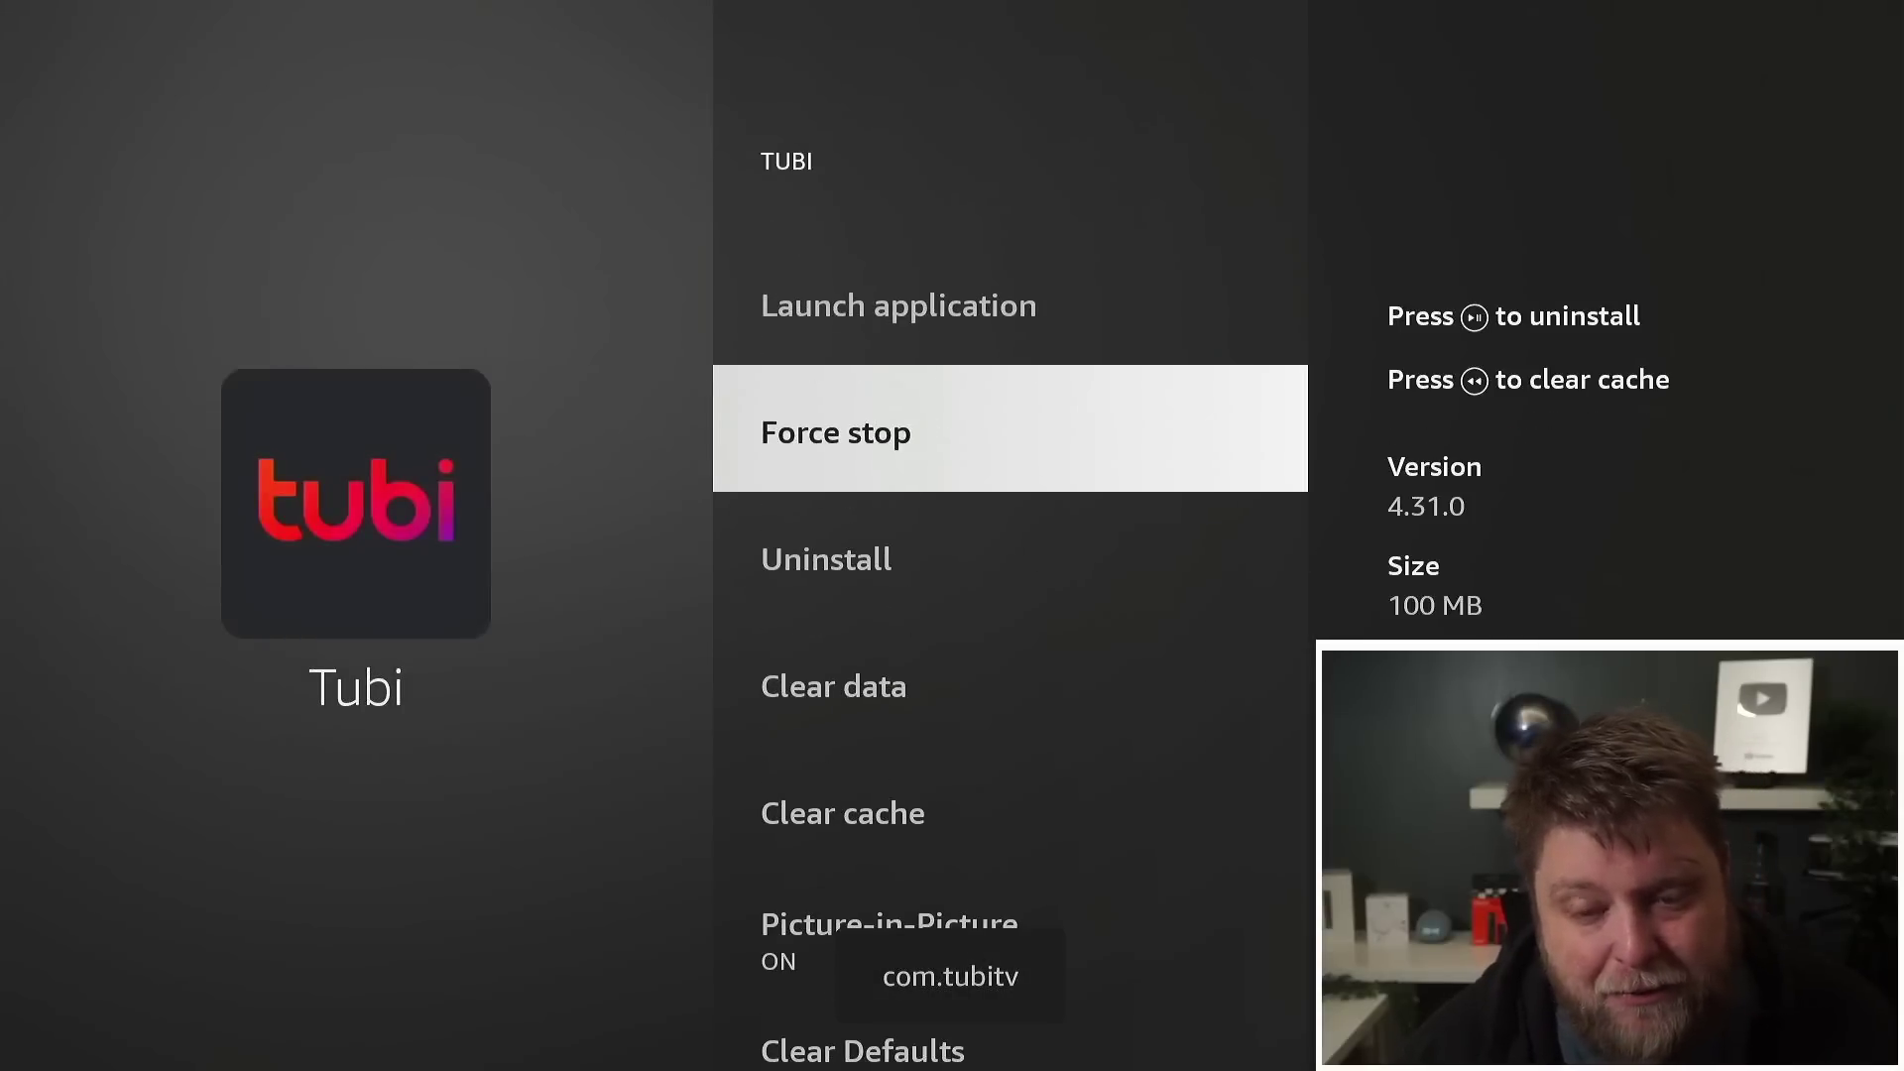
key("Return")
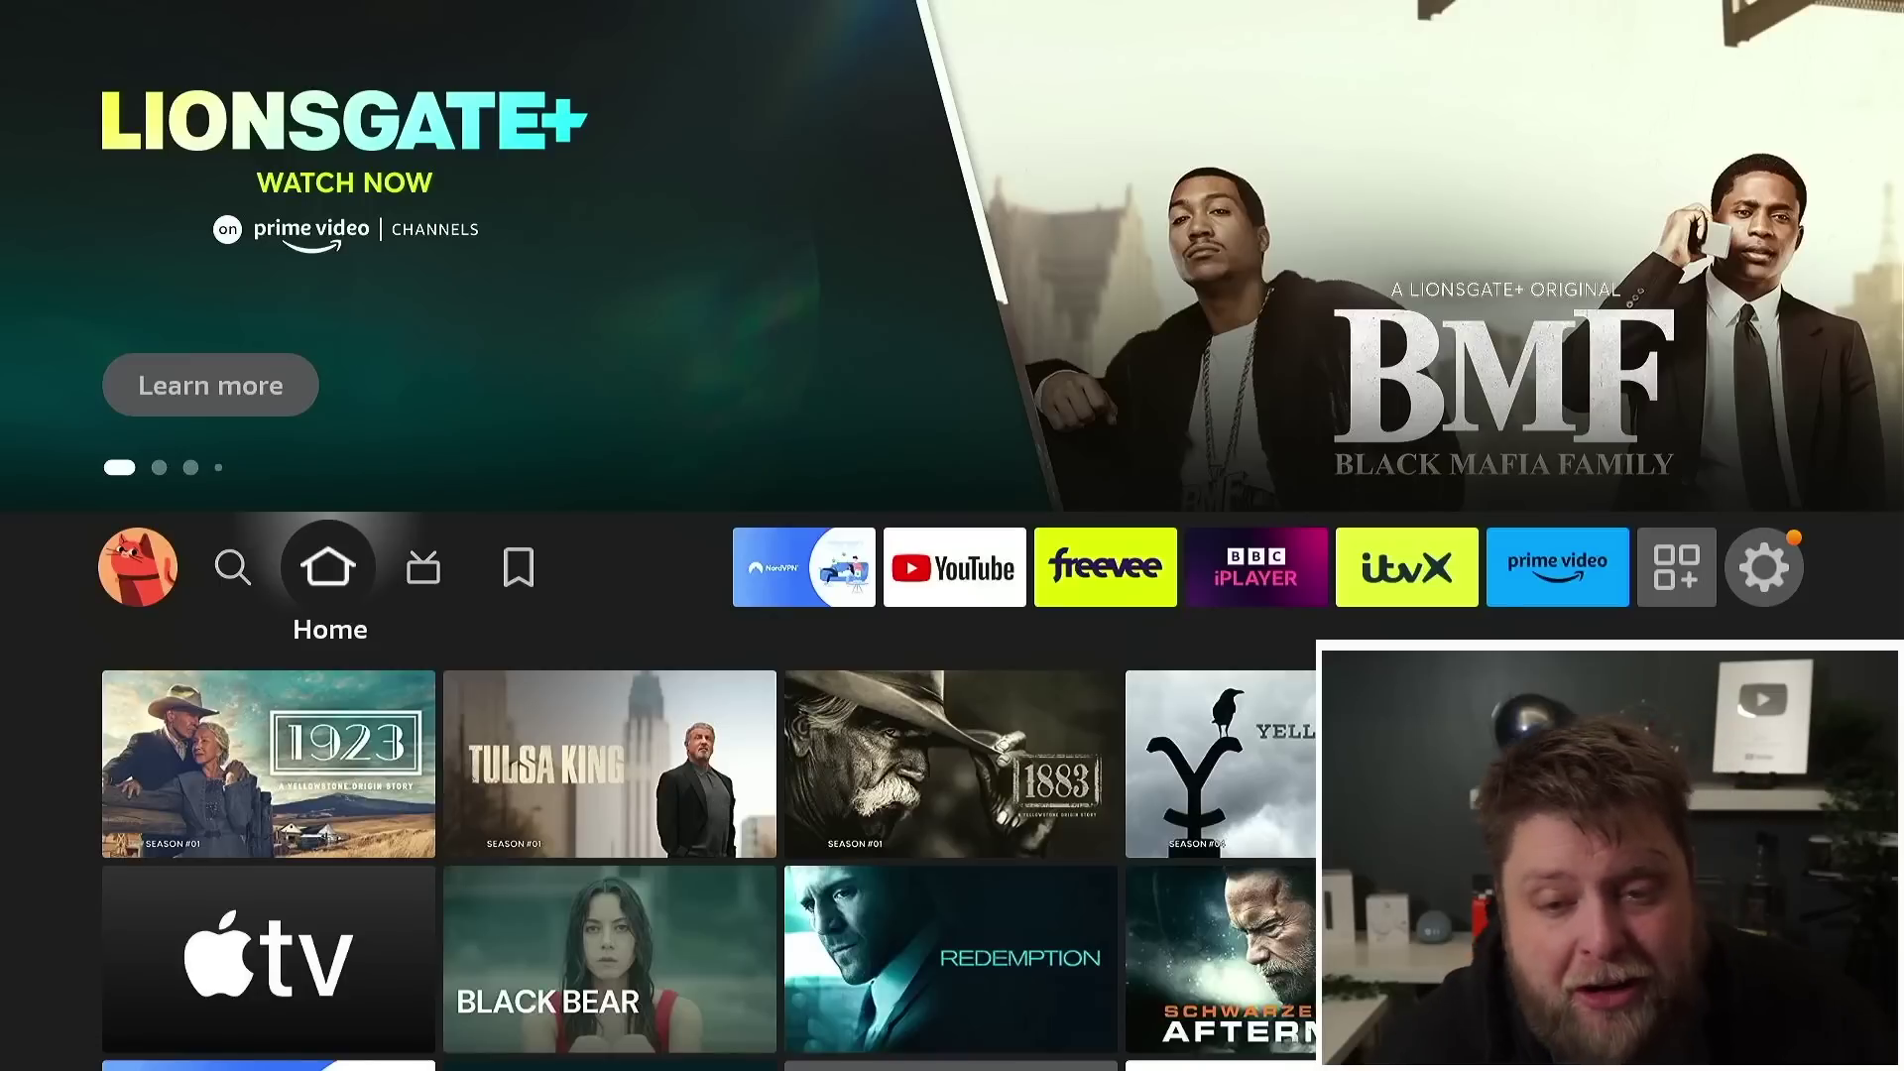
- Open the search from the home screen and enter "Def"
key("Left")
key("Down")
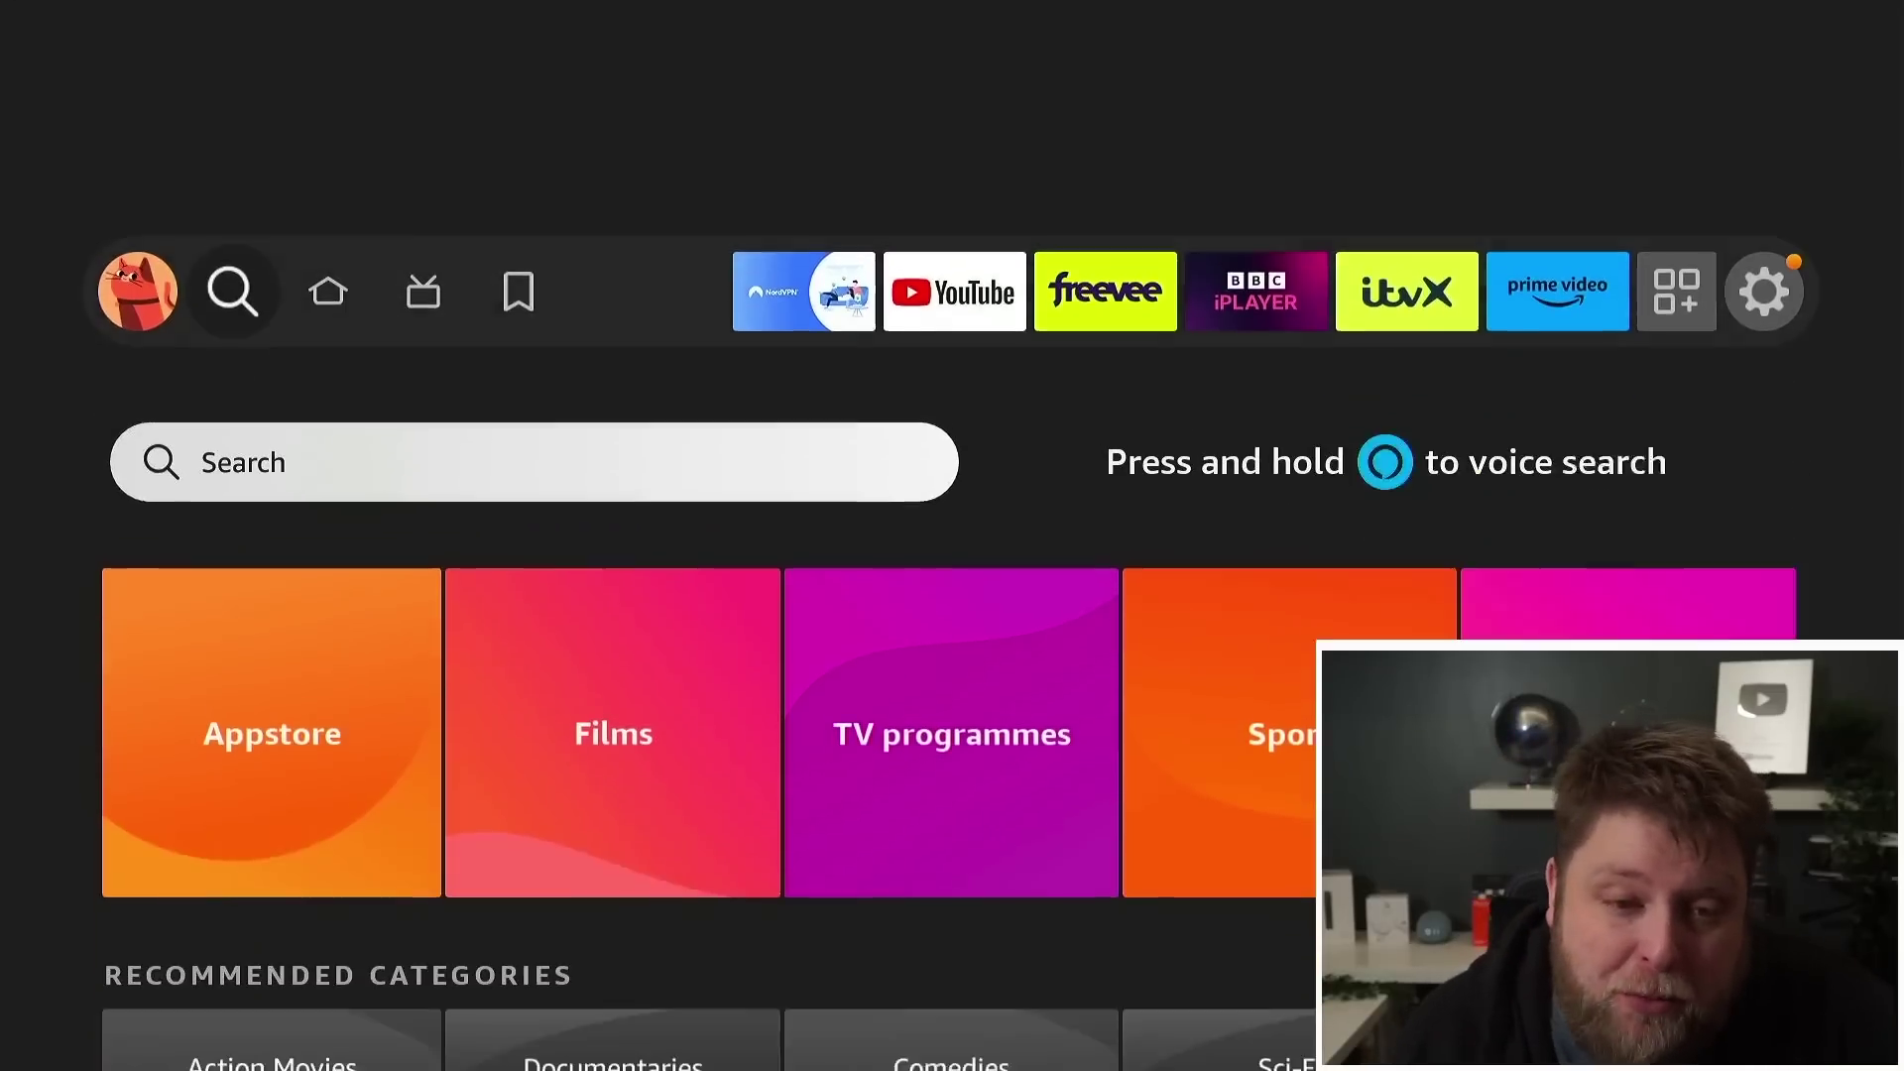
key("Return")
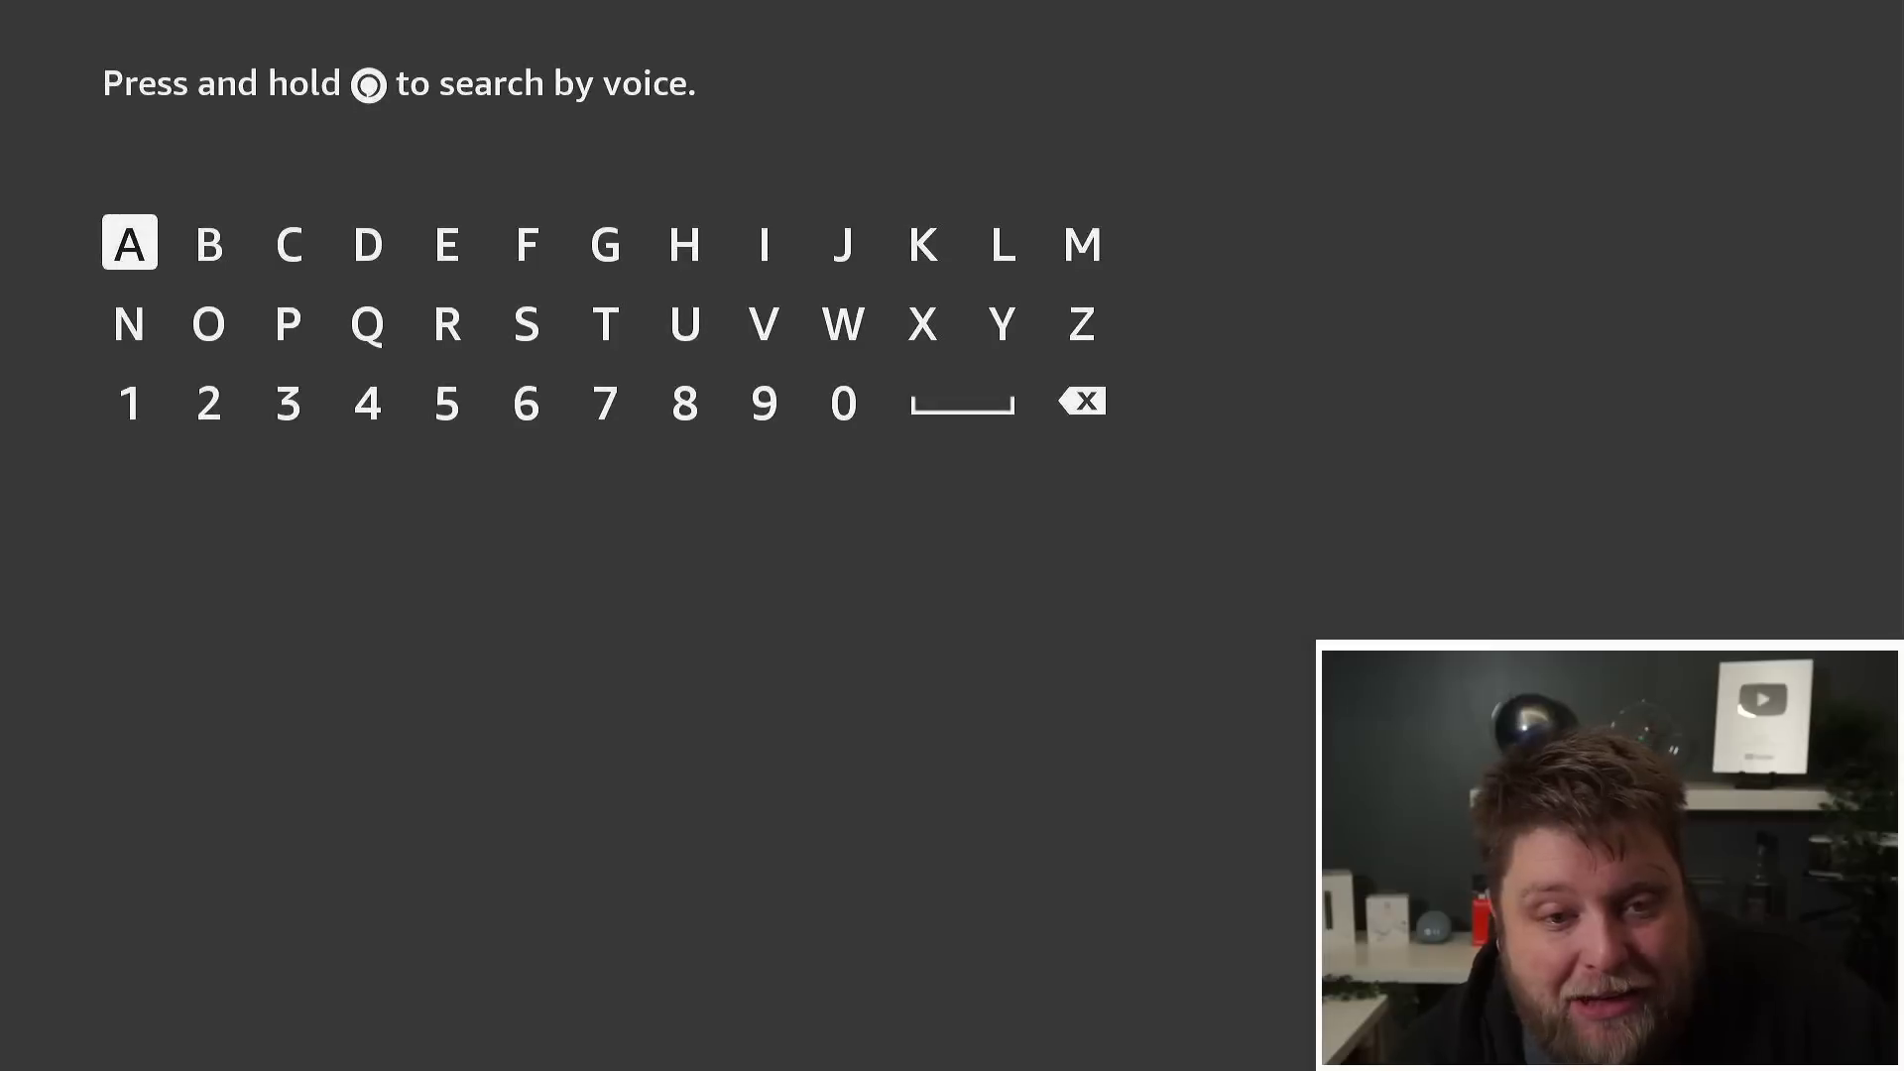
key("Right")
key("Right")
key("Right")
type("De")
key("Right")
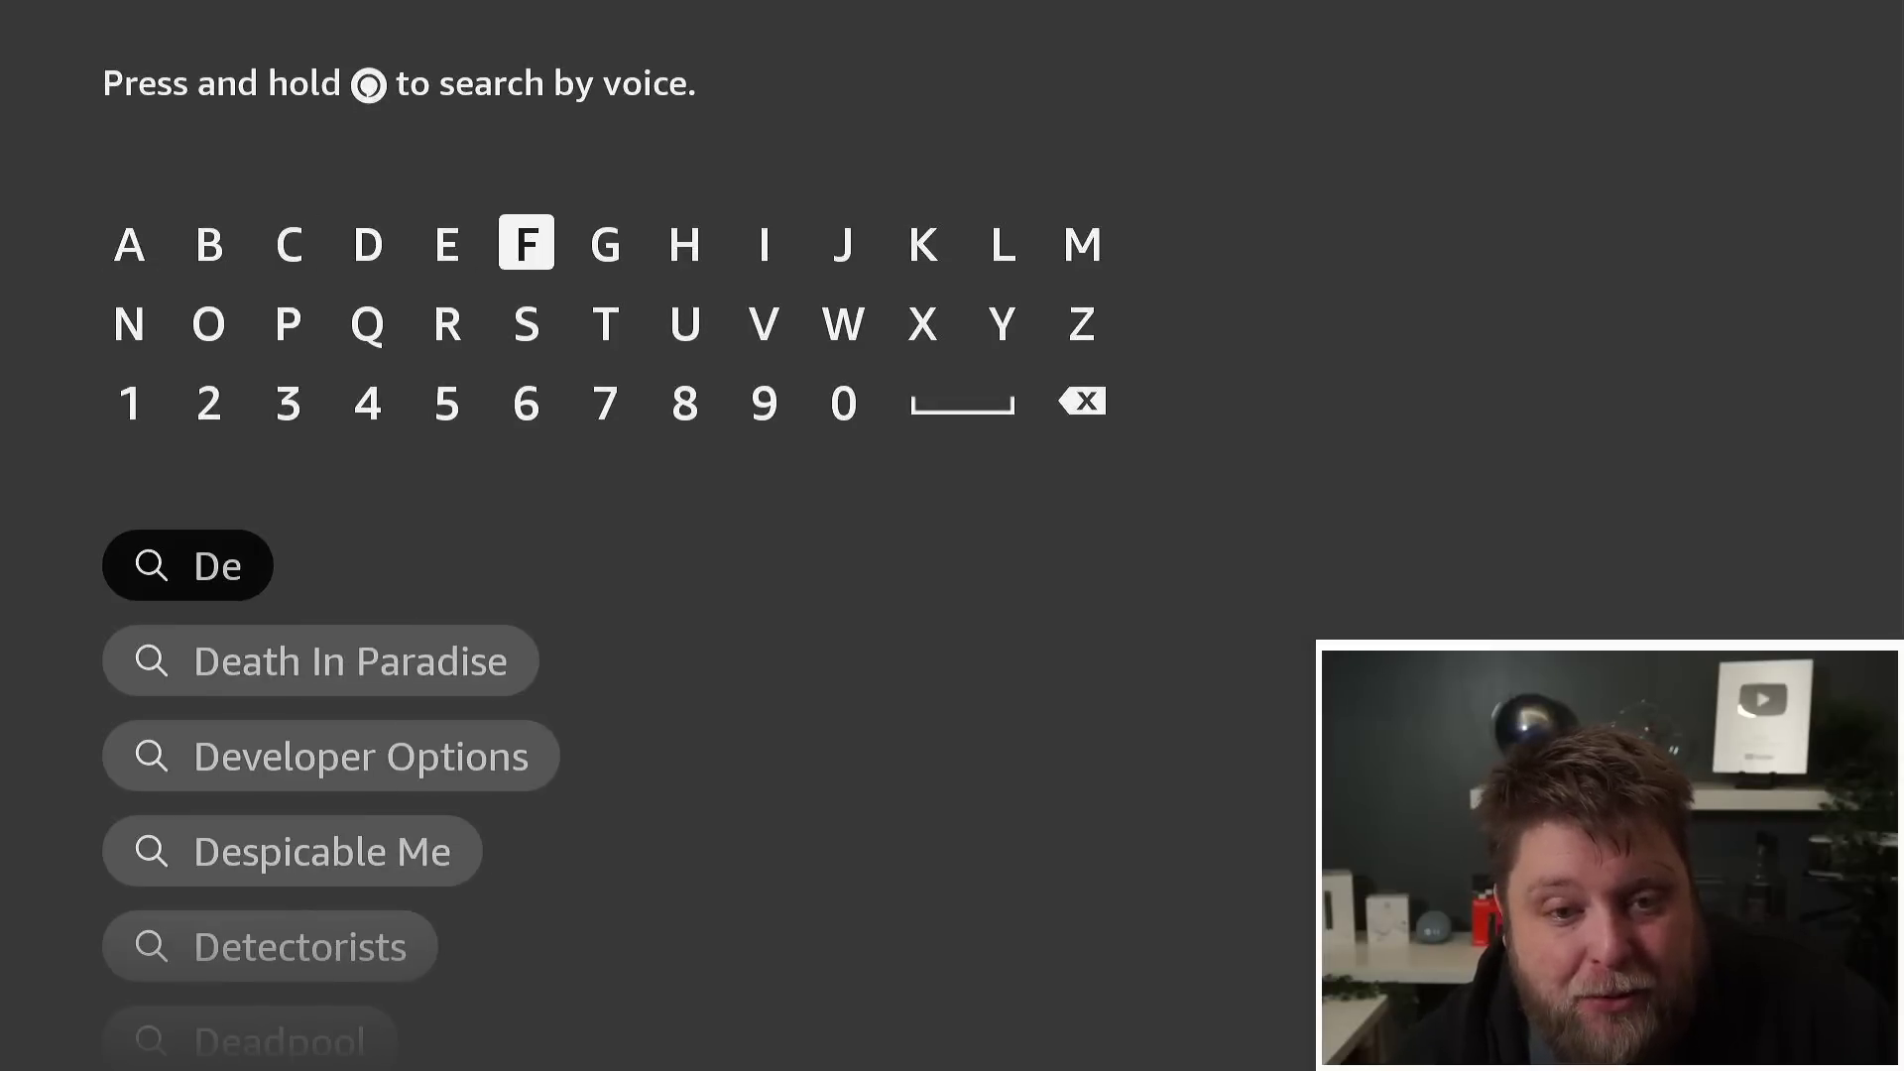
type("f")
- Choose the Defsquid suggestion, open the DefSquid app page and launch the app
key("Down")
key("Down")
key("Down")
key("Down")
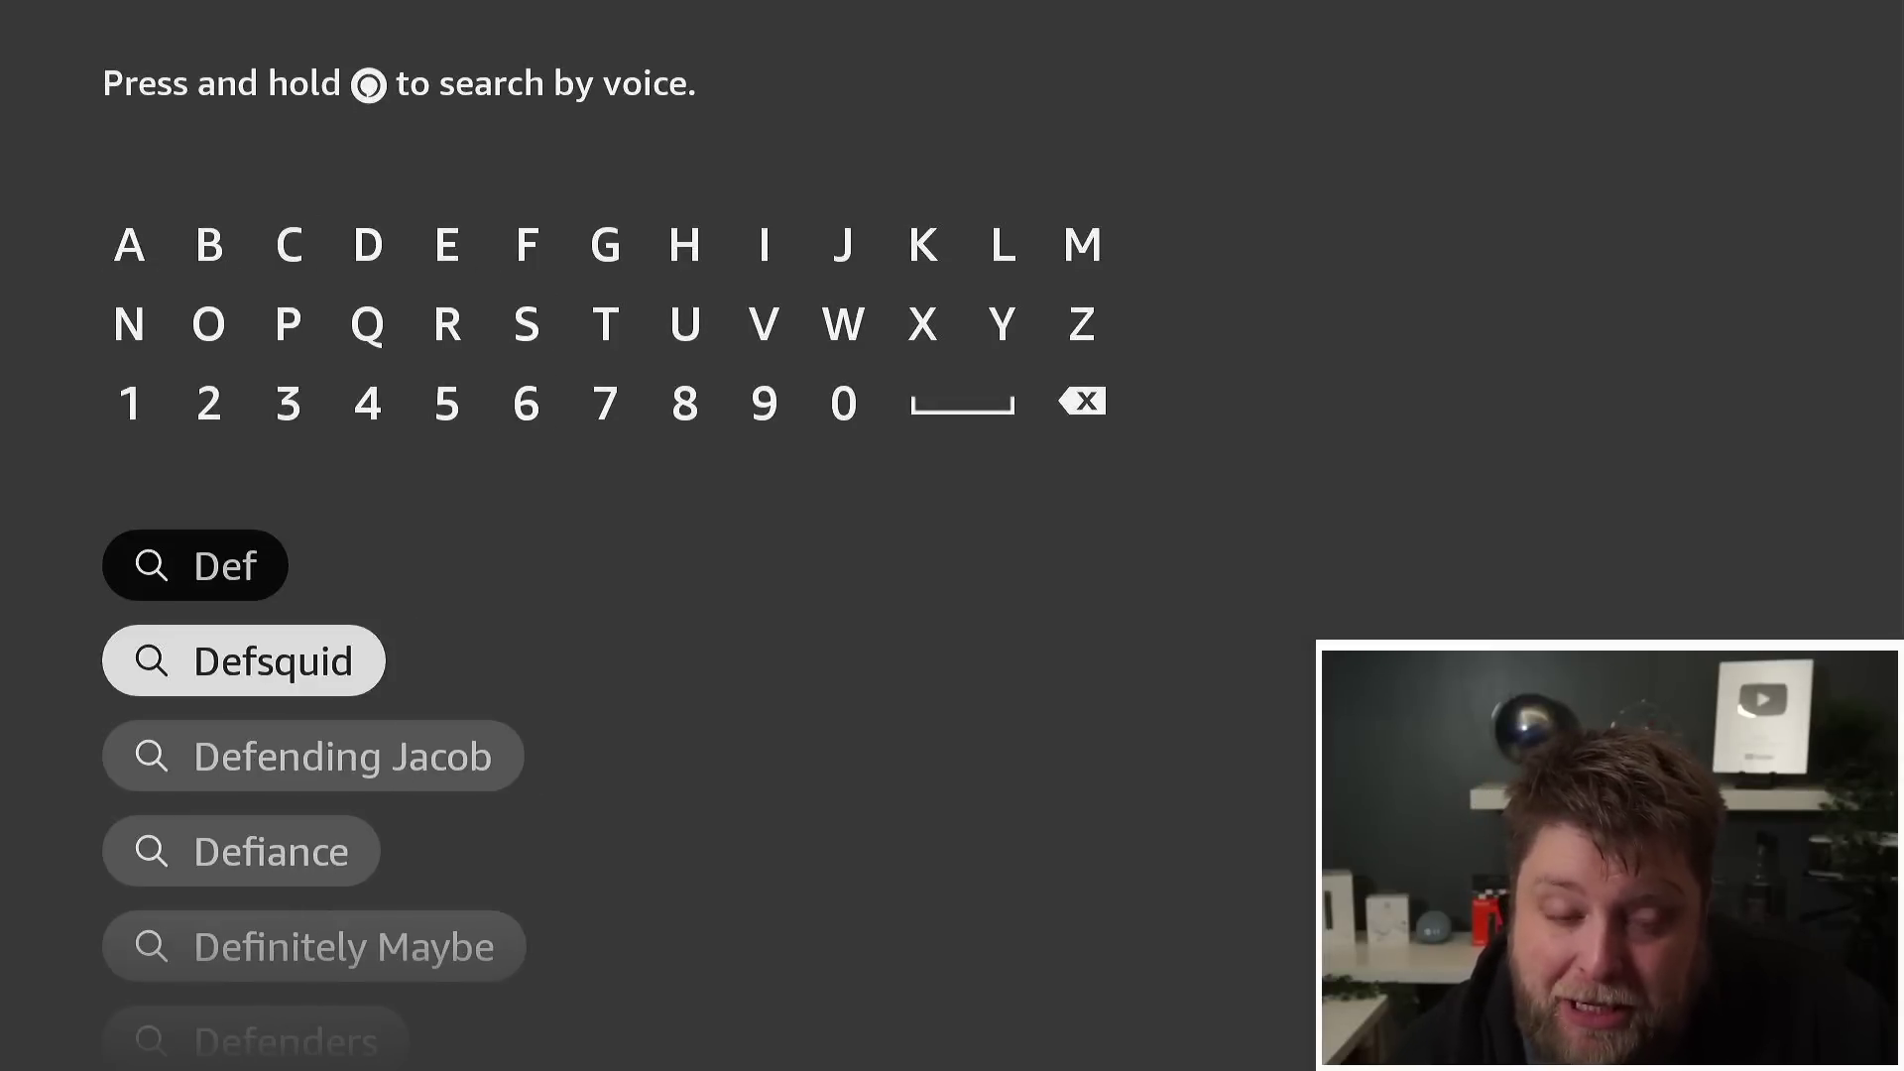
key("Return")
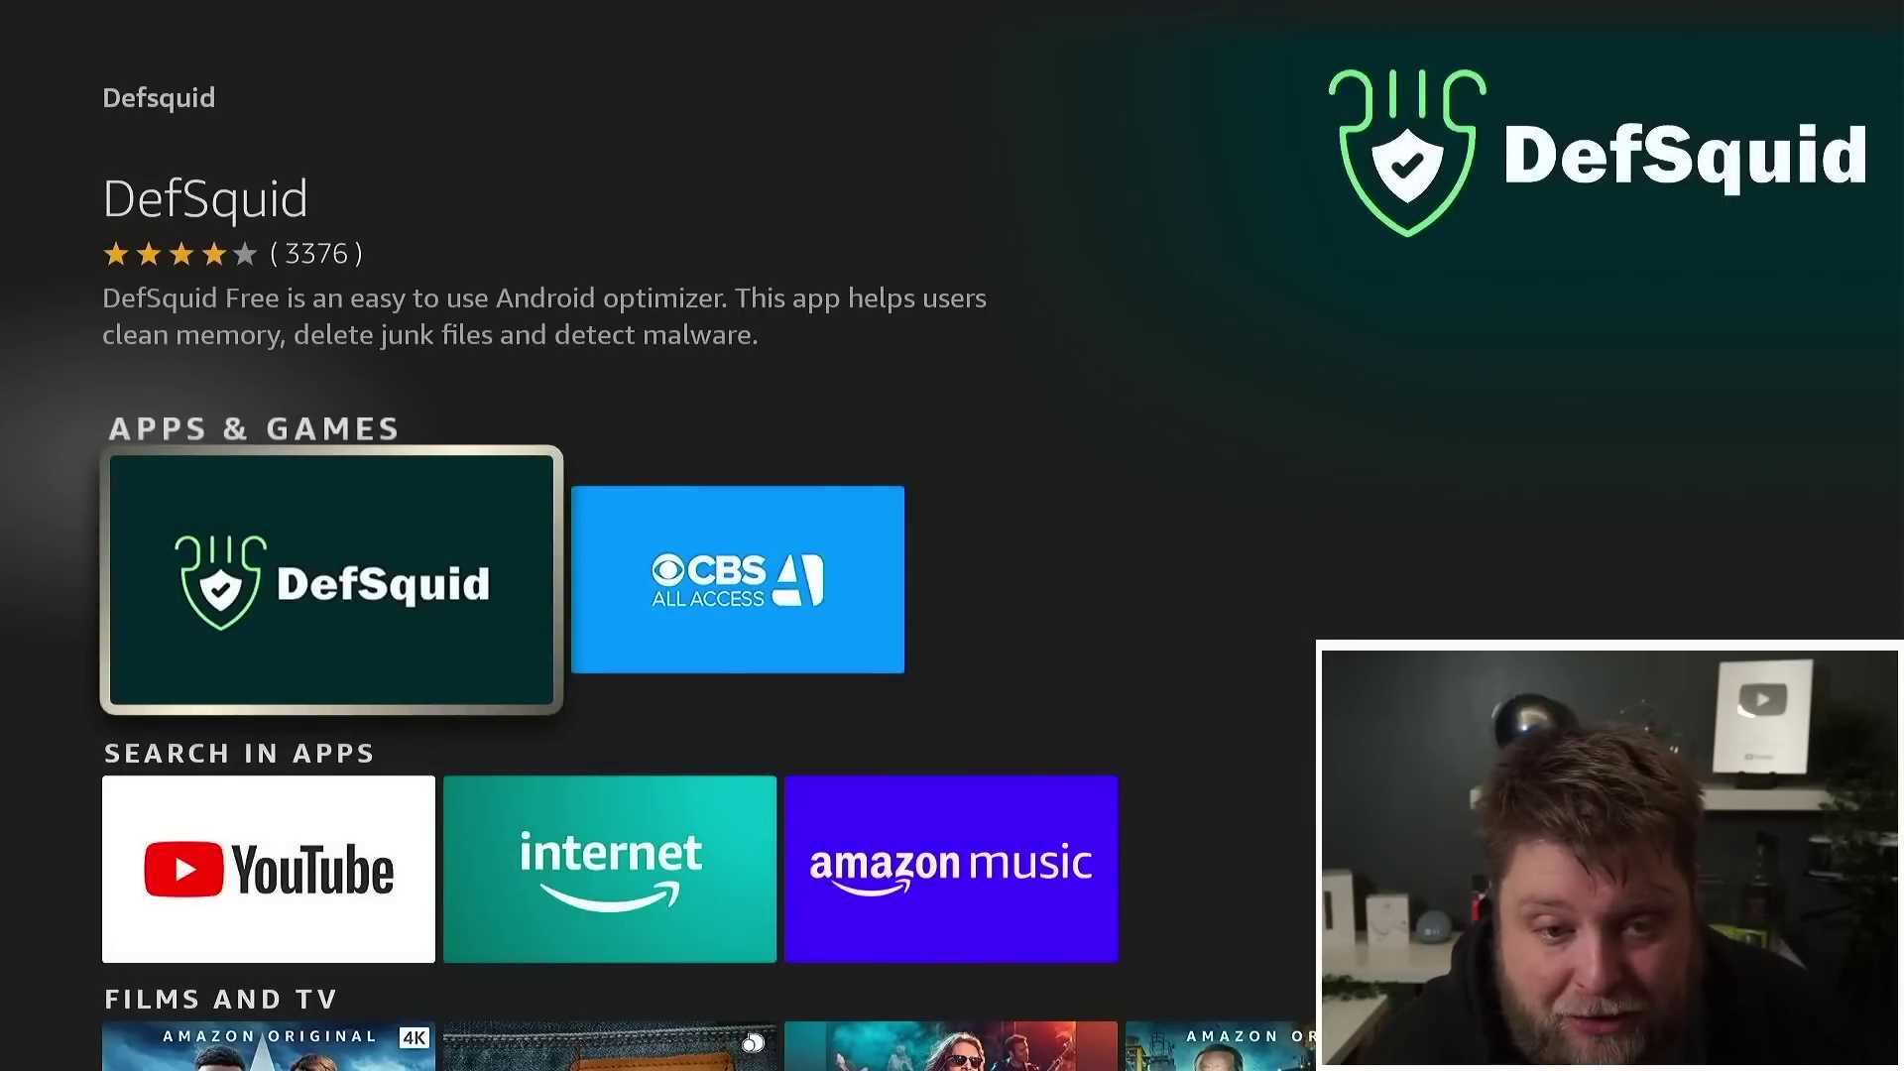
key("Return")
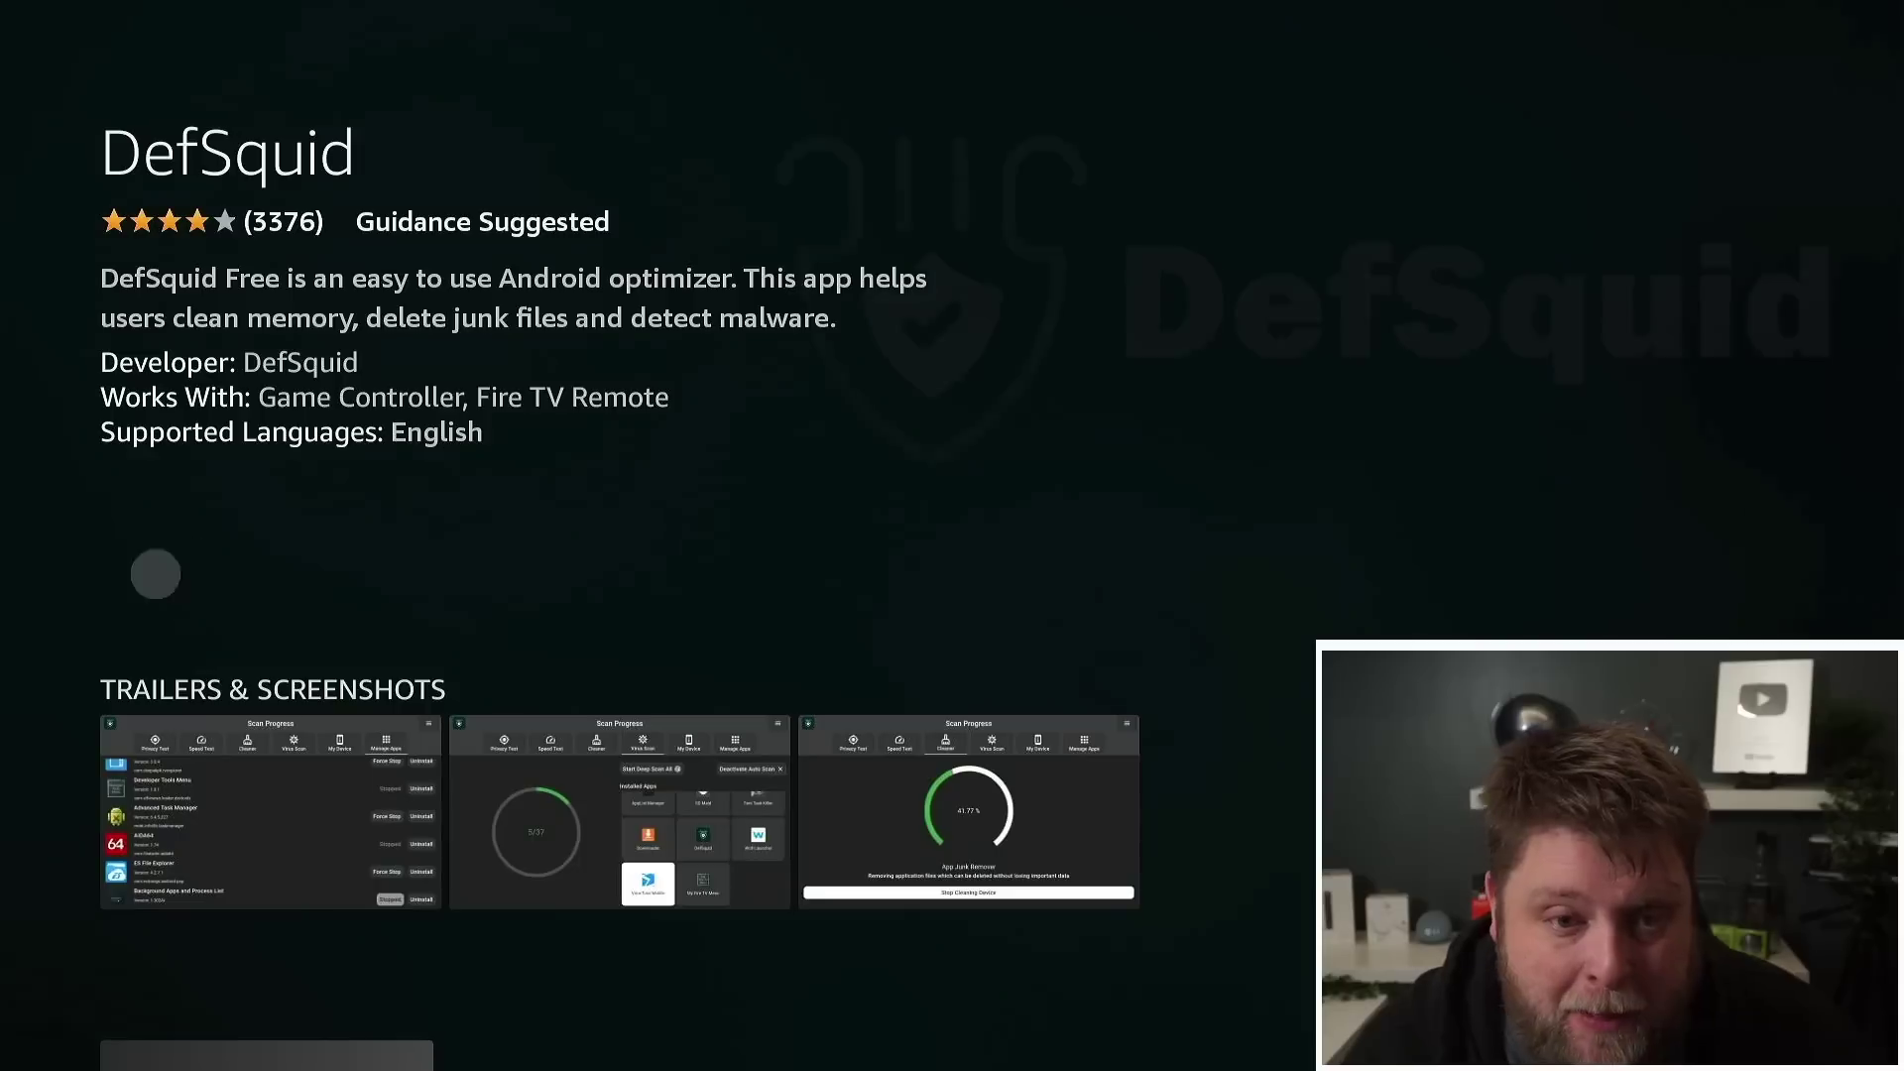
key("Return")
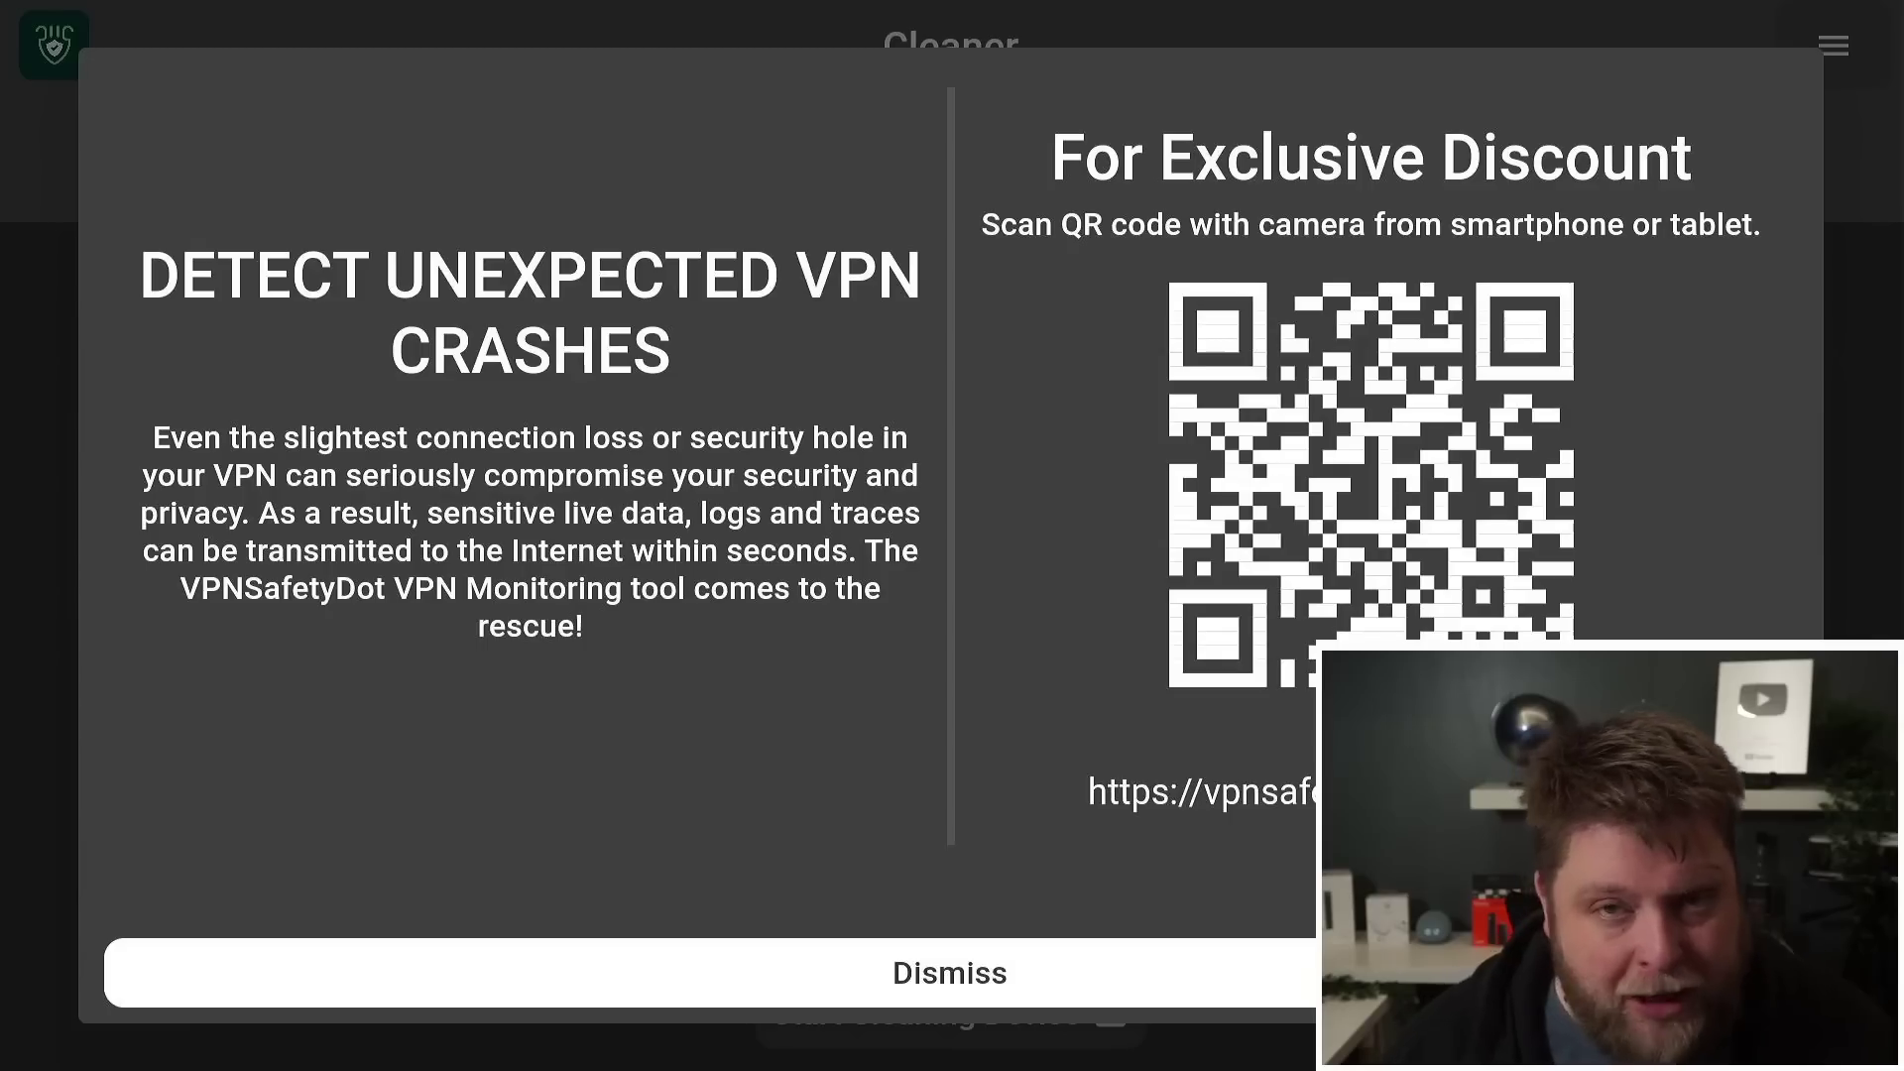
- Dismiss the VPN crash detection promotion and go to DefSquid's Manage Apps page
key("Return")
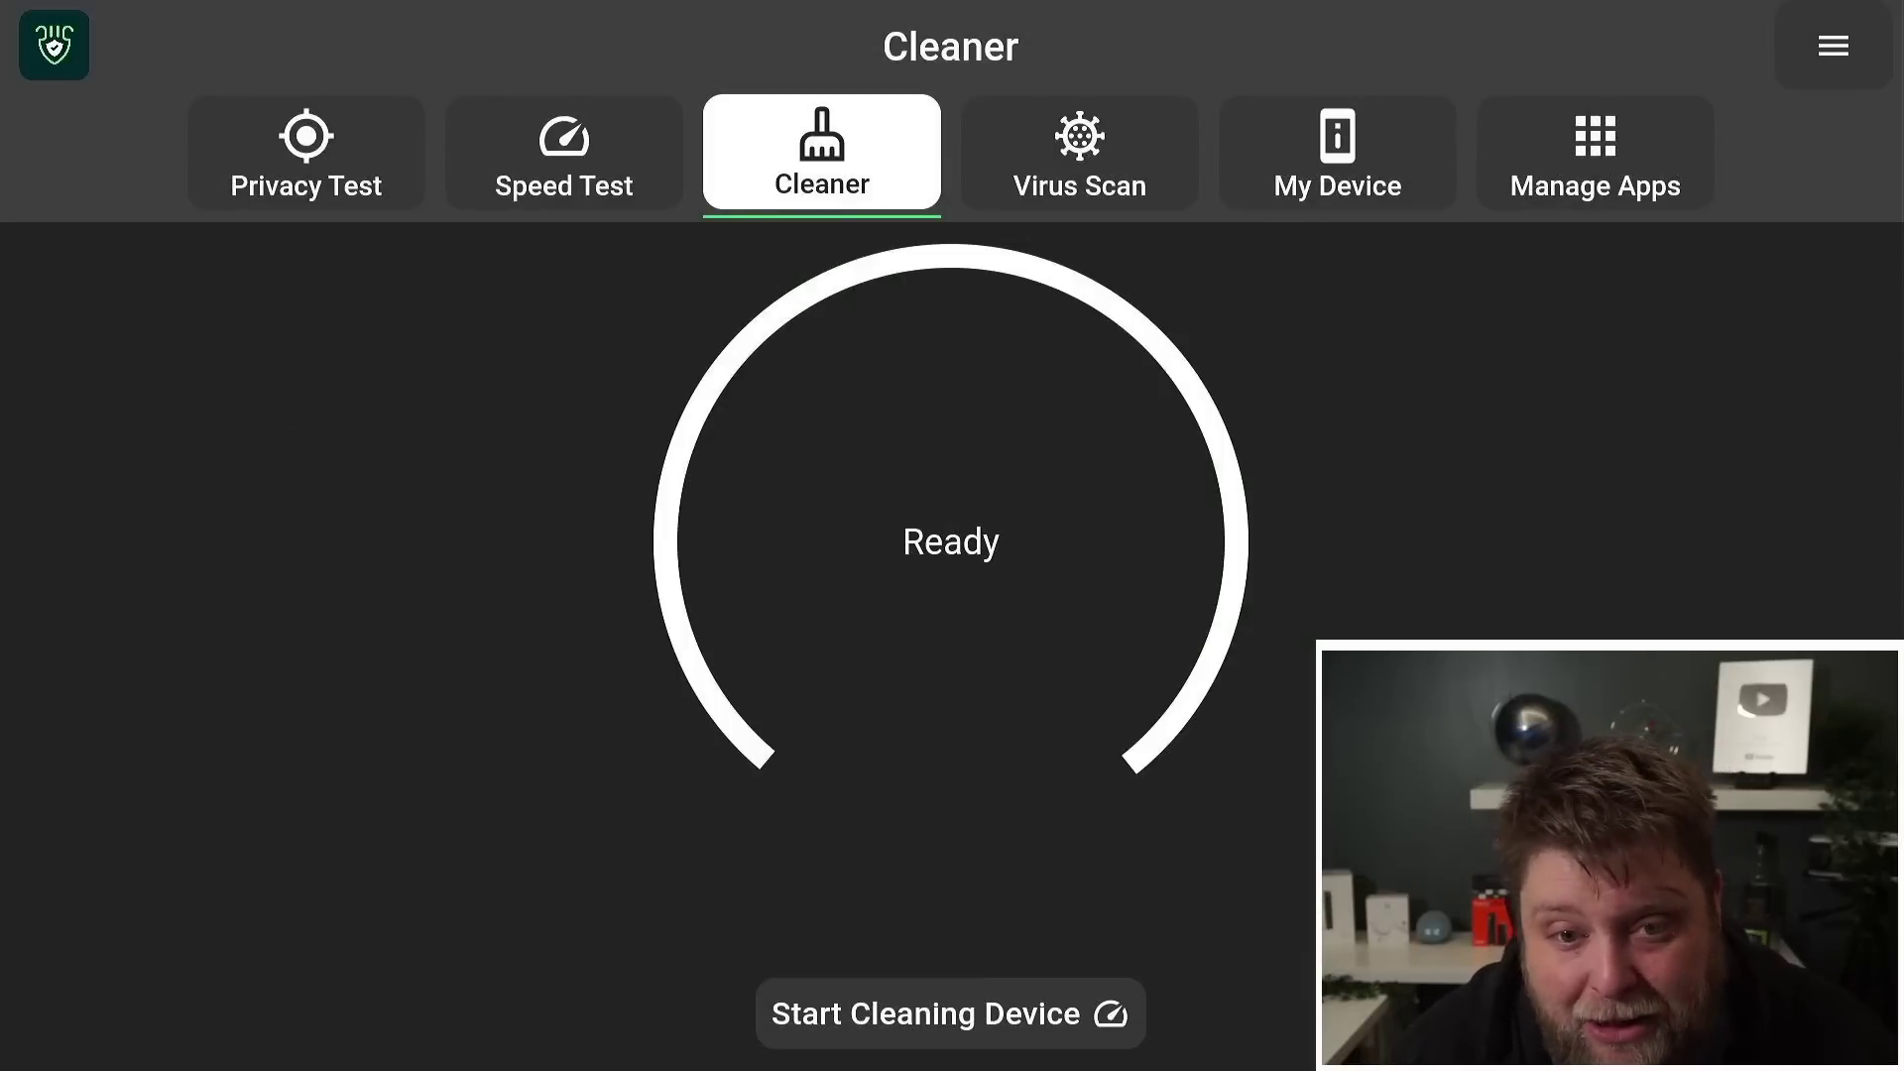
key("Right")
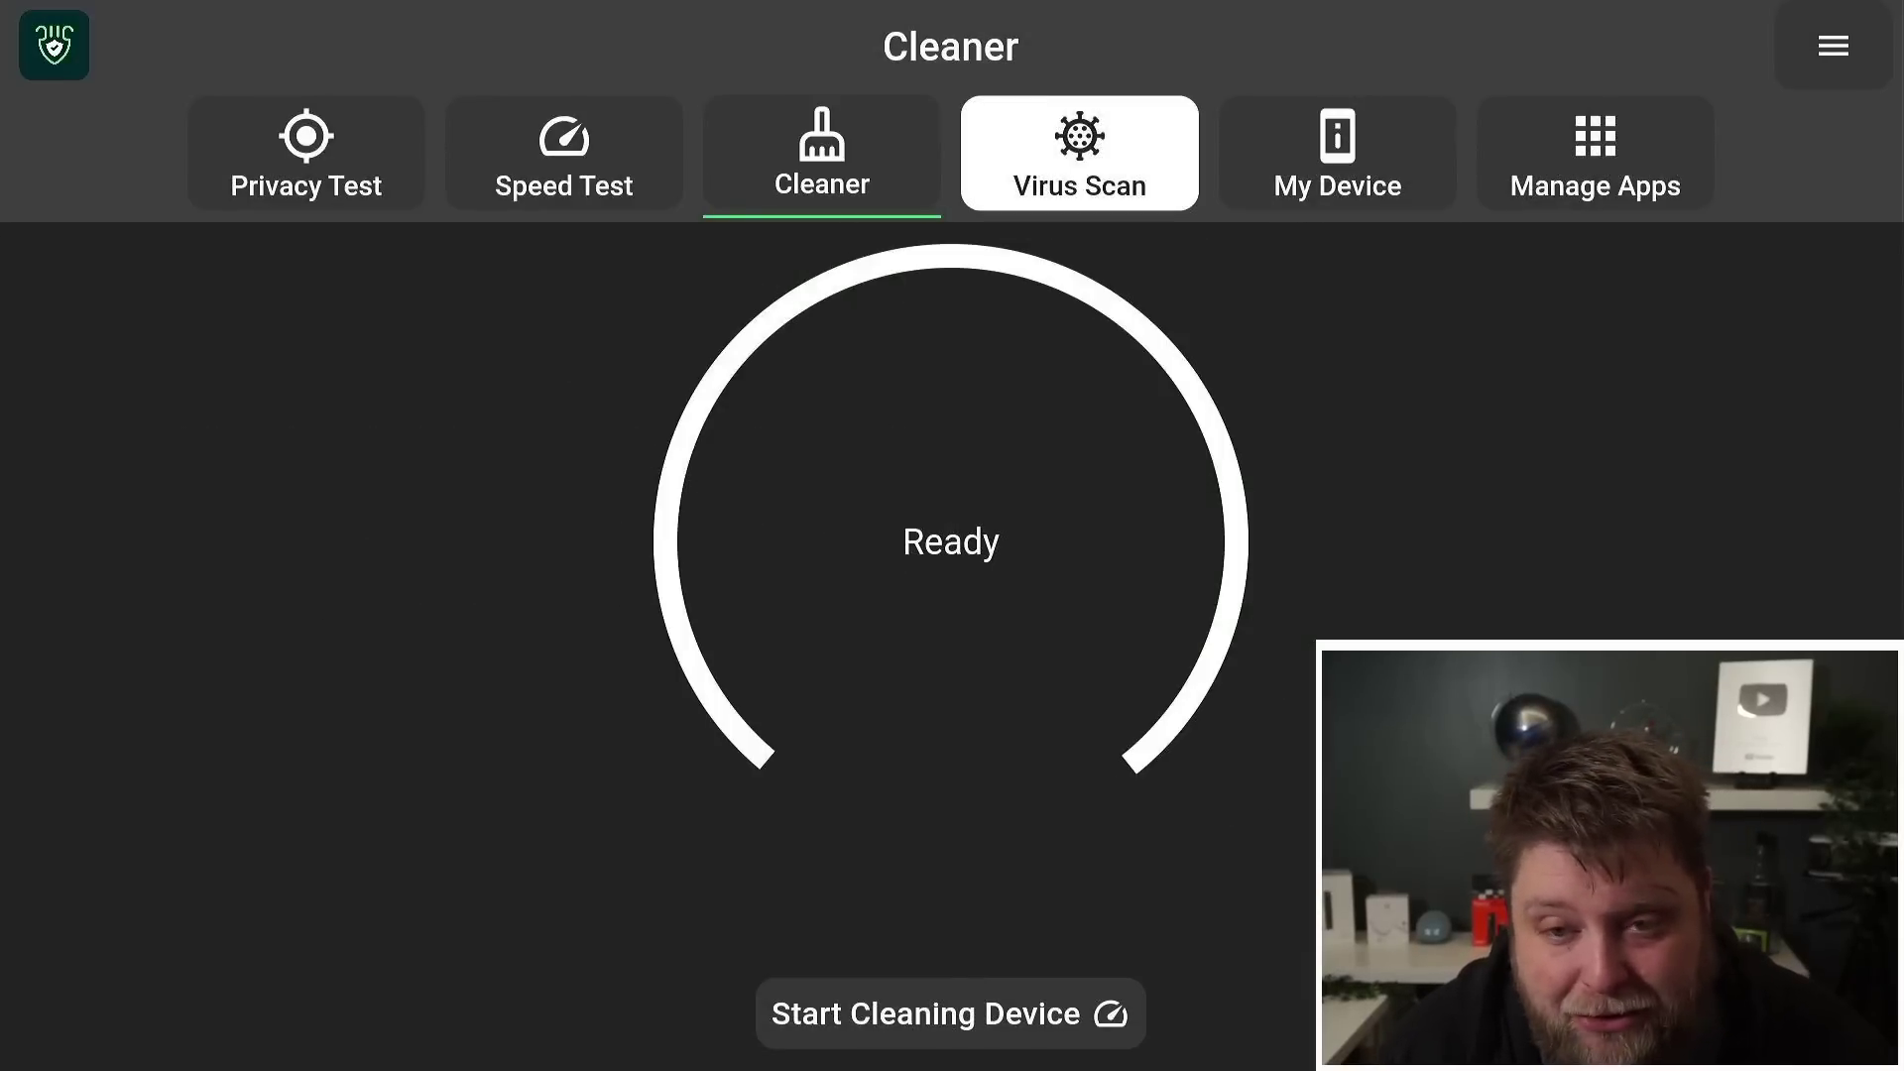
key("Right")
key("Right")
key("Return")
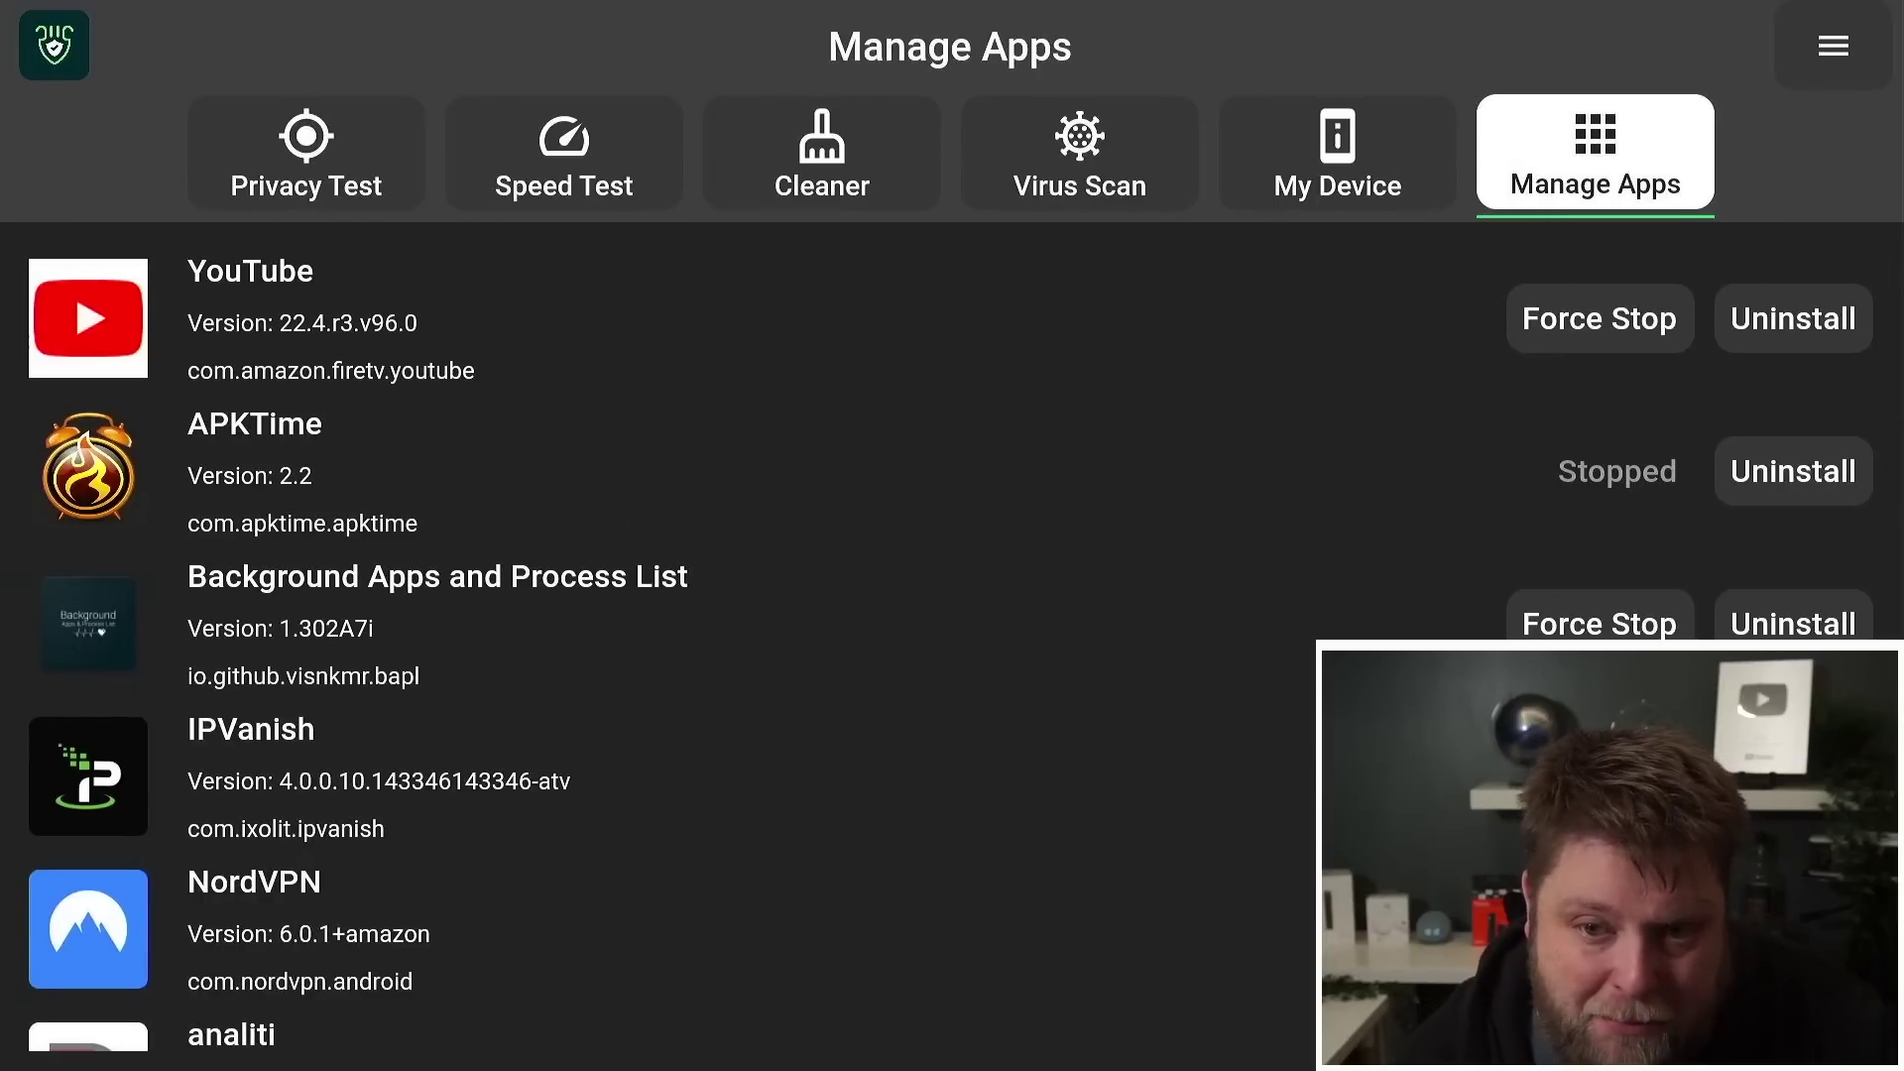
- Force stop YouTube from the Manage Apps list through its application settings
key("Down")
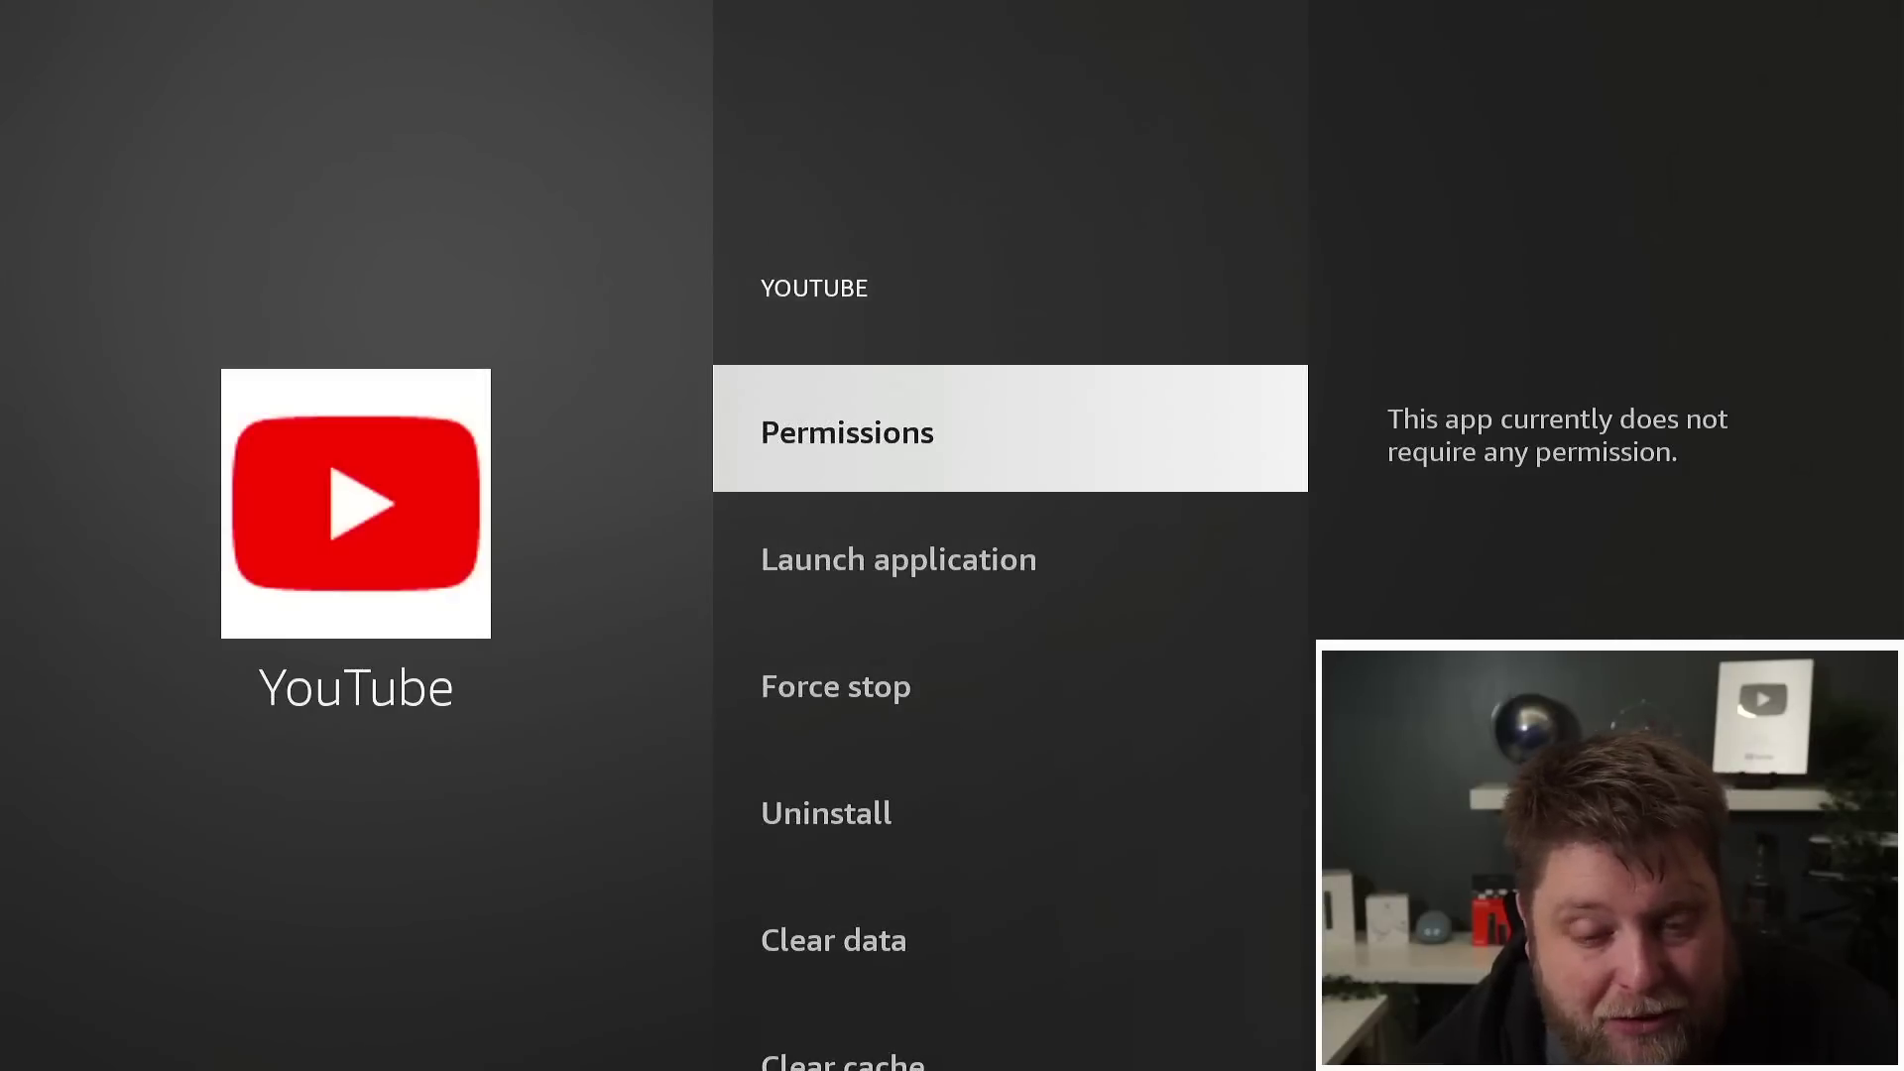
key("Down")
key("Down")
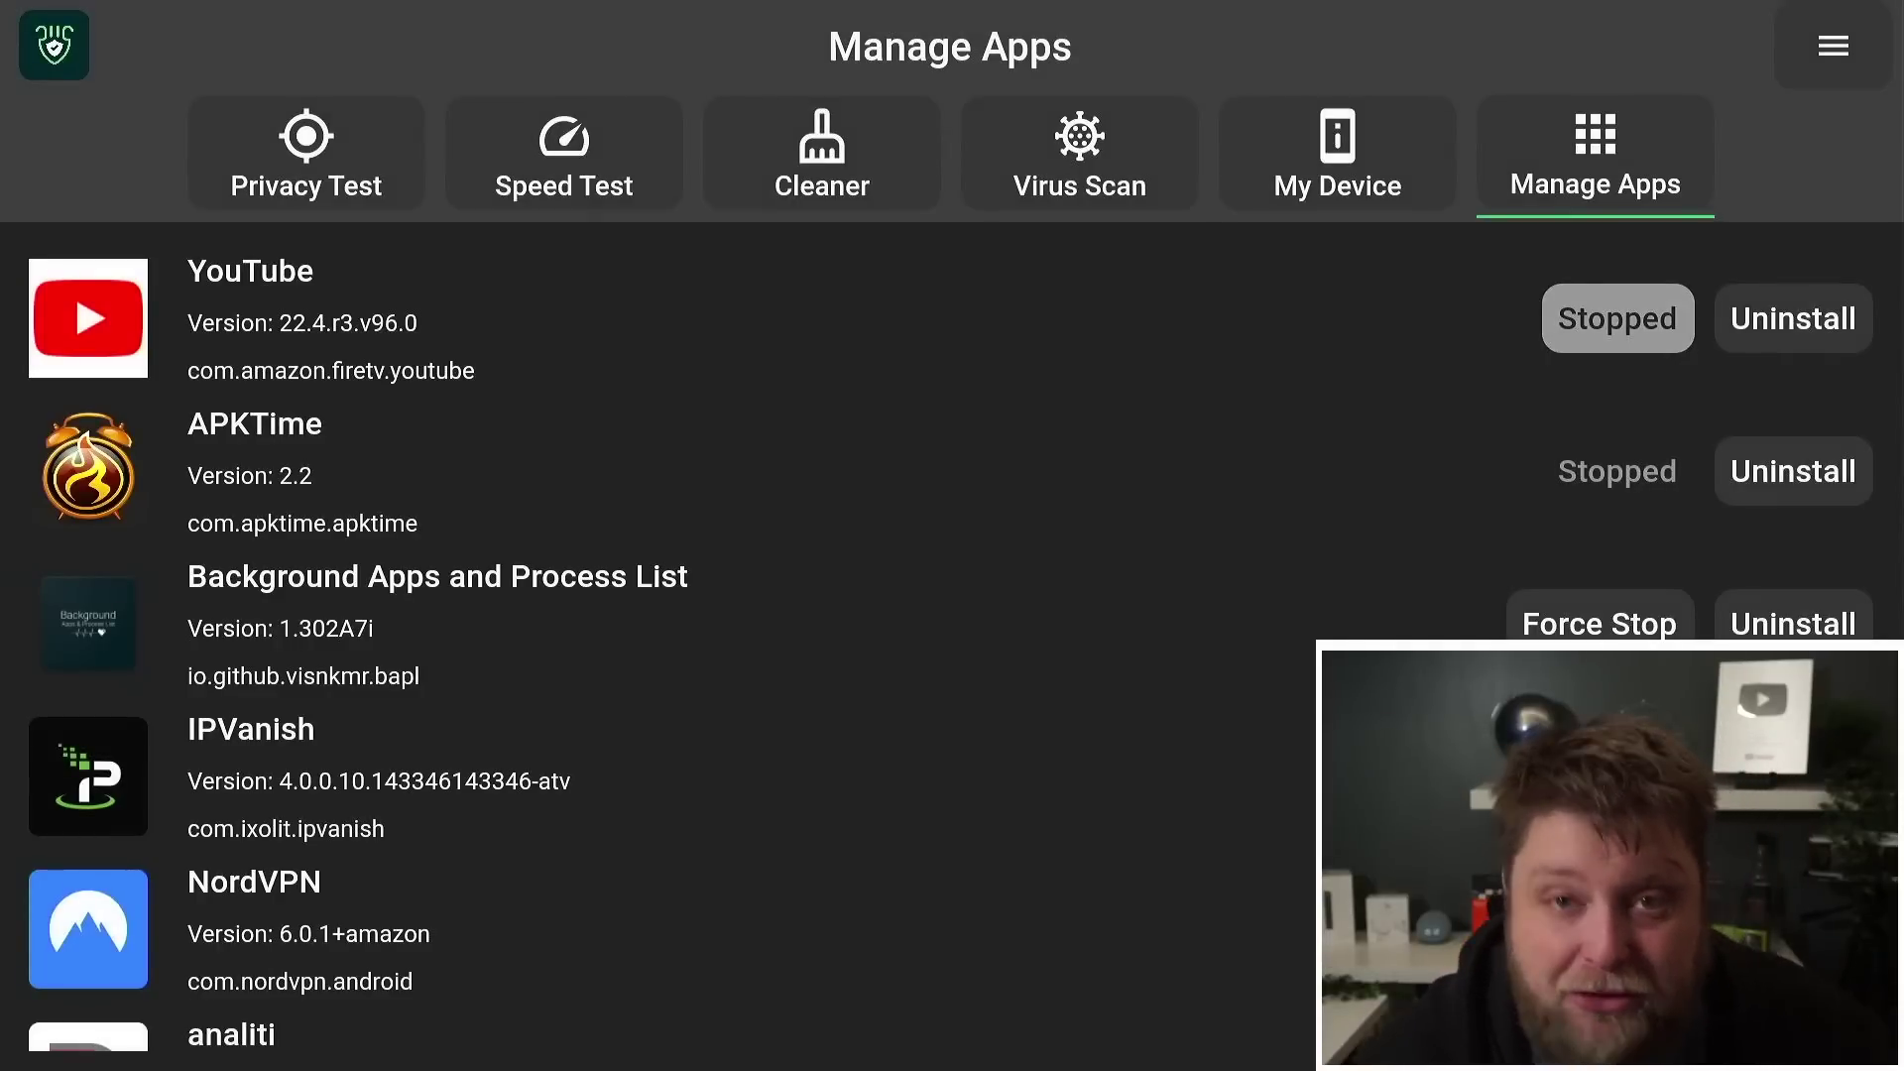
- Go to the Virus Scan page and scan the YouTube app
key("Up")
key("Left")
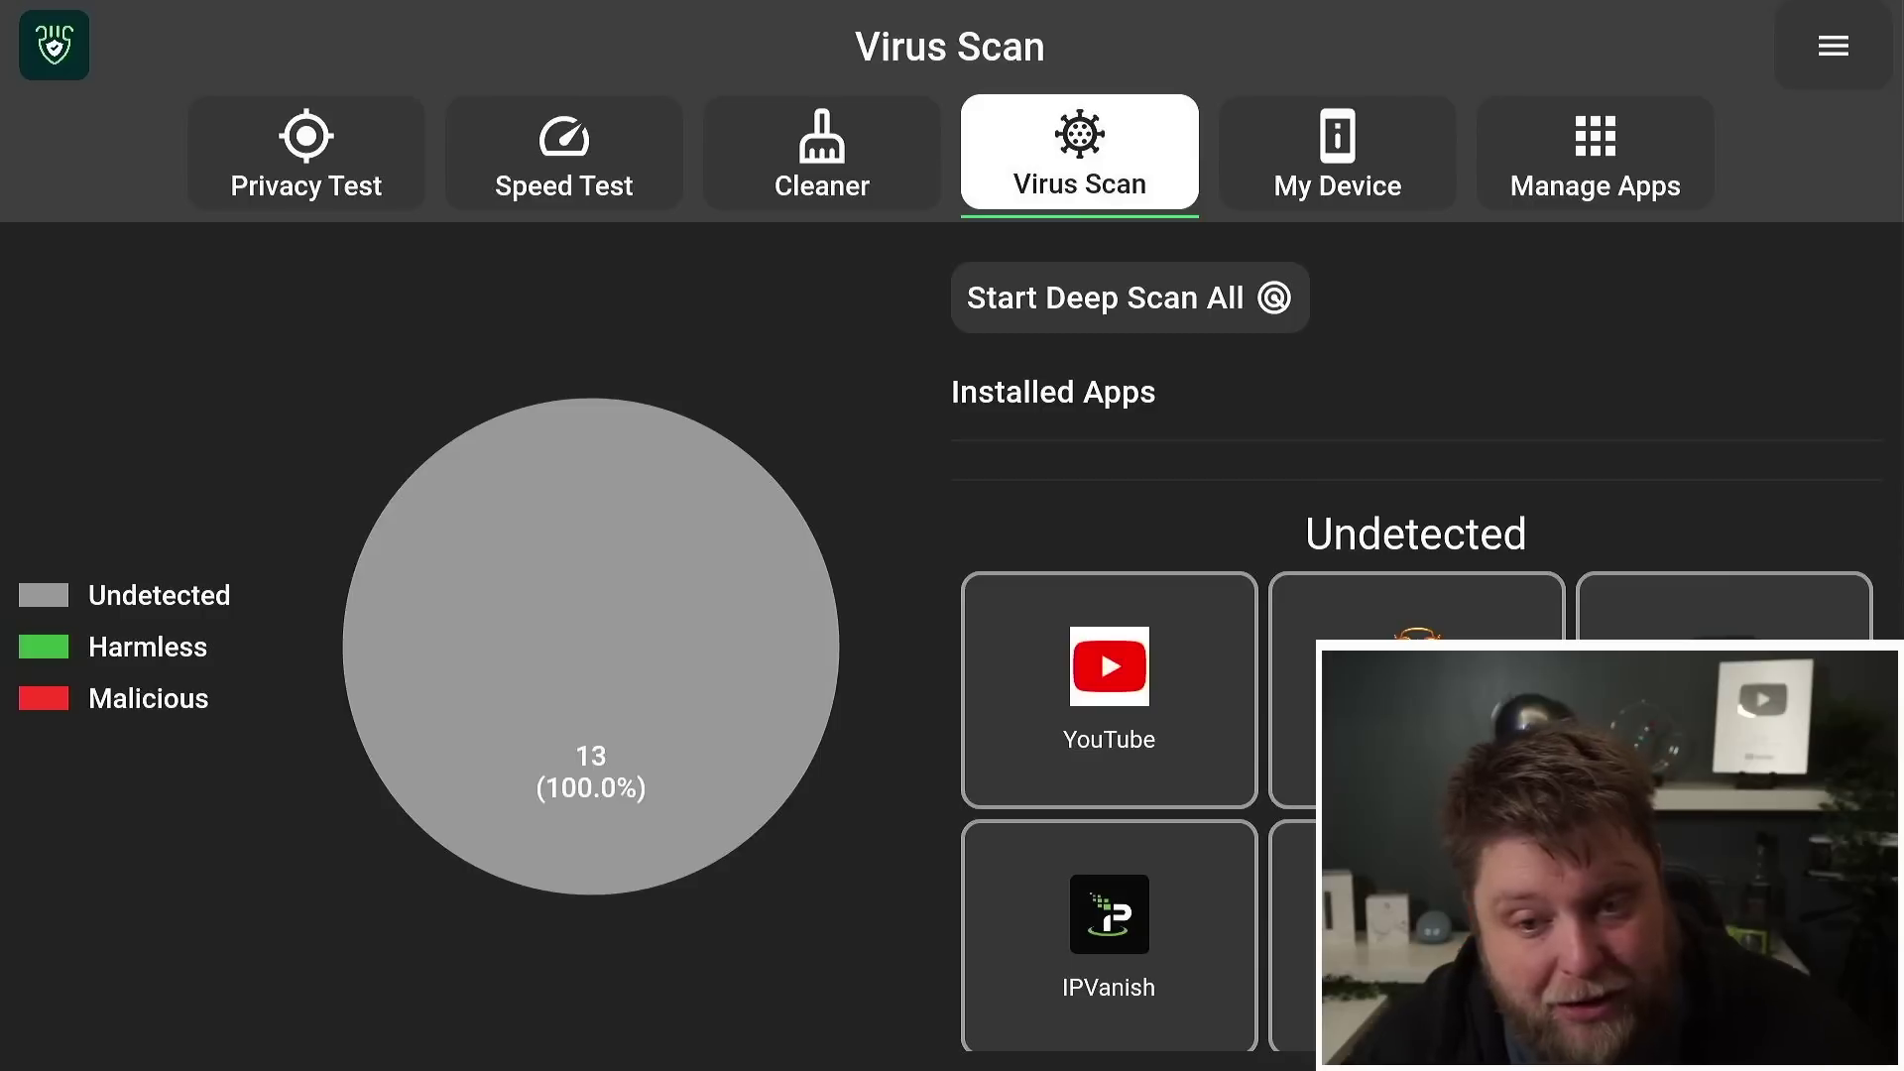
key("Down")
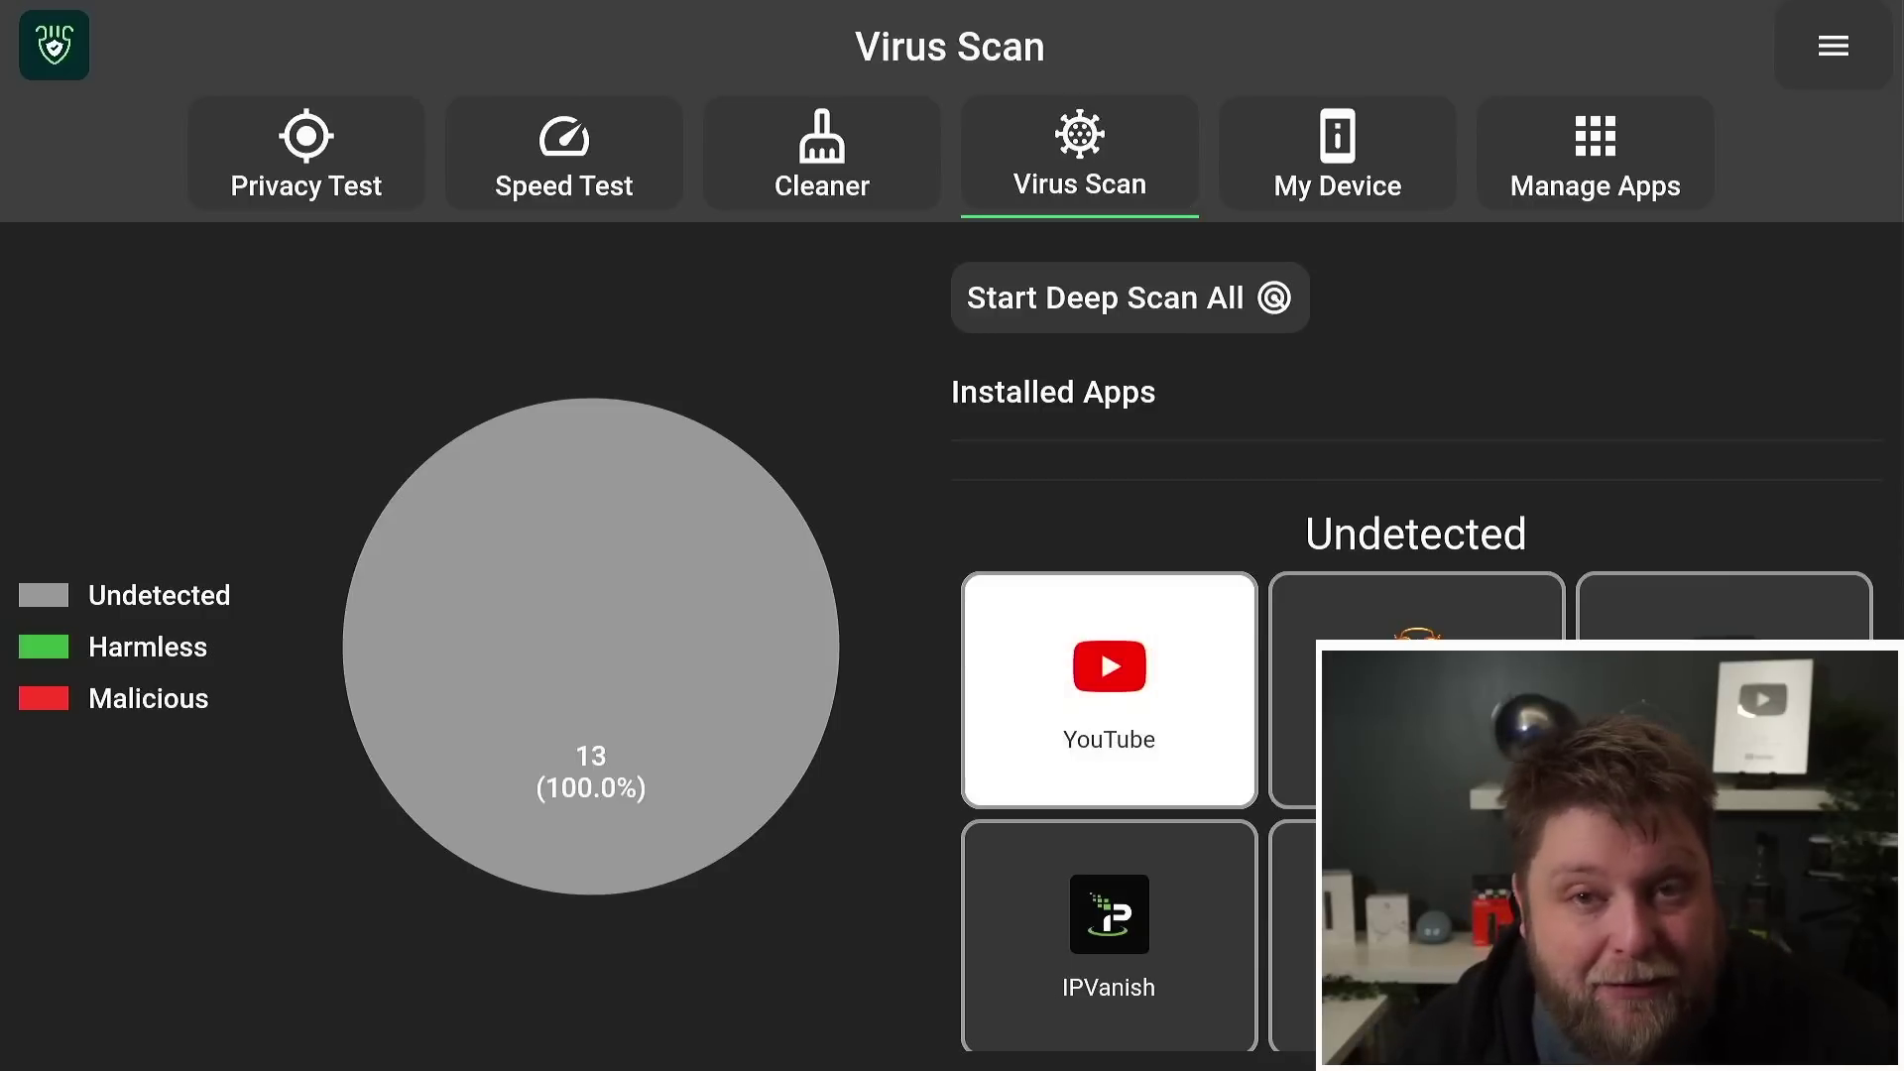
key("Return")
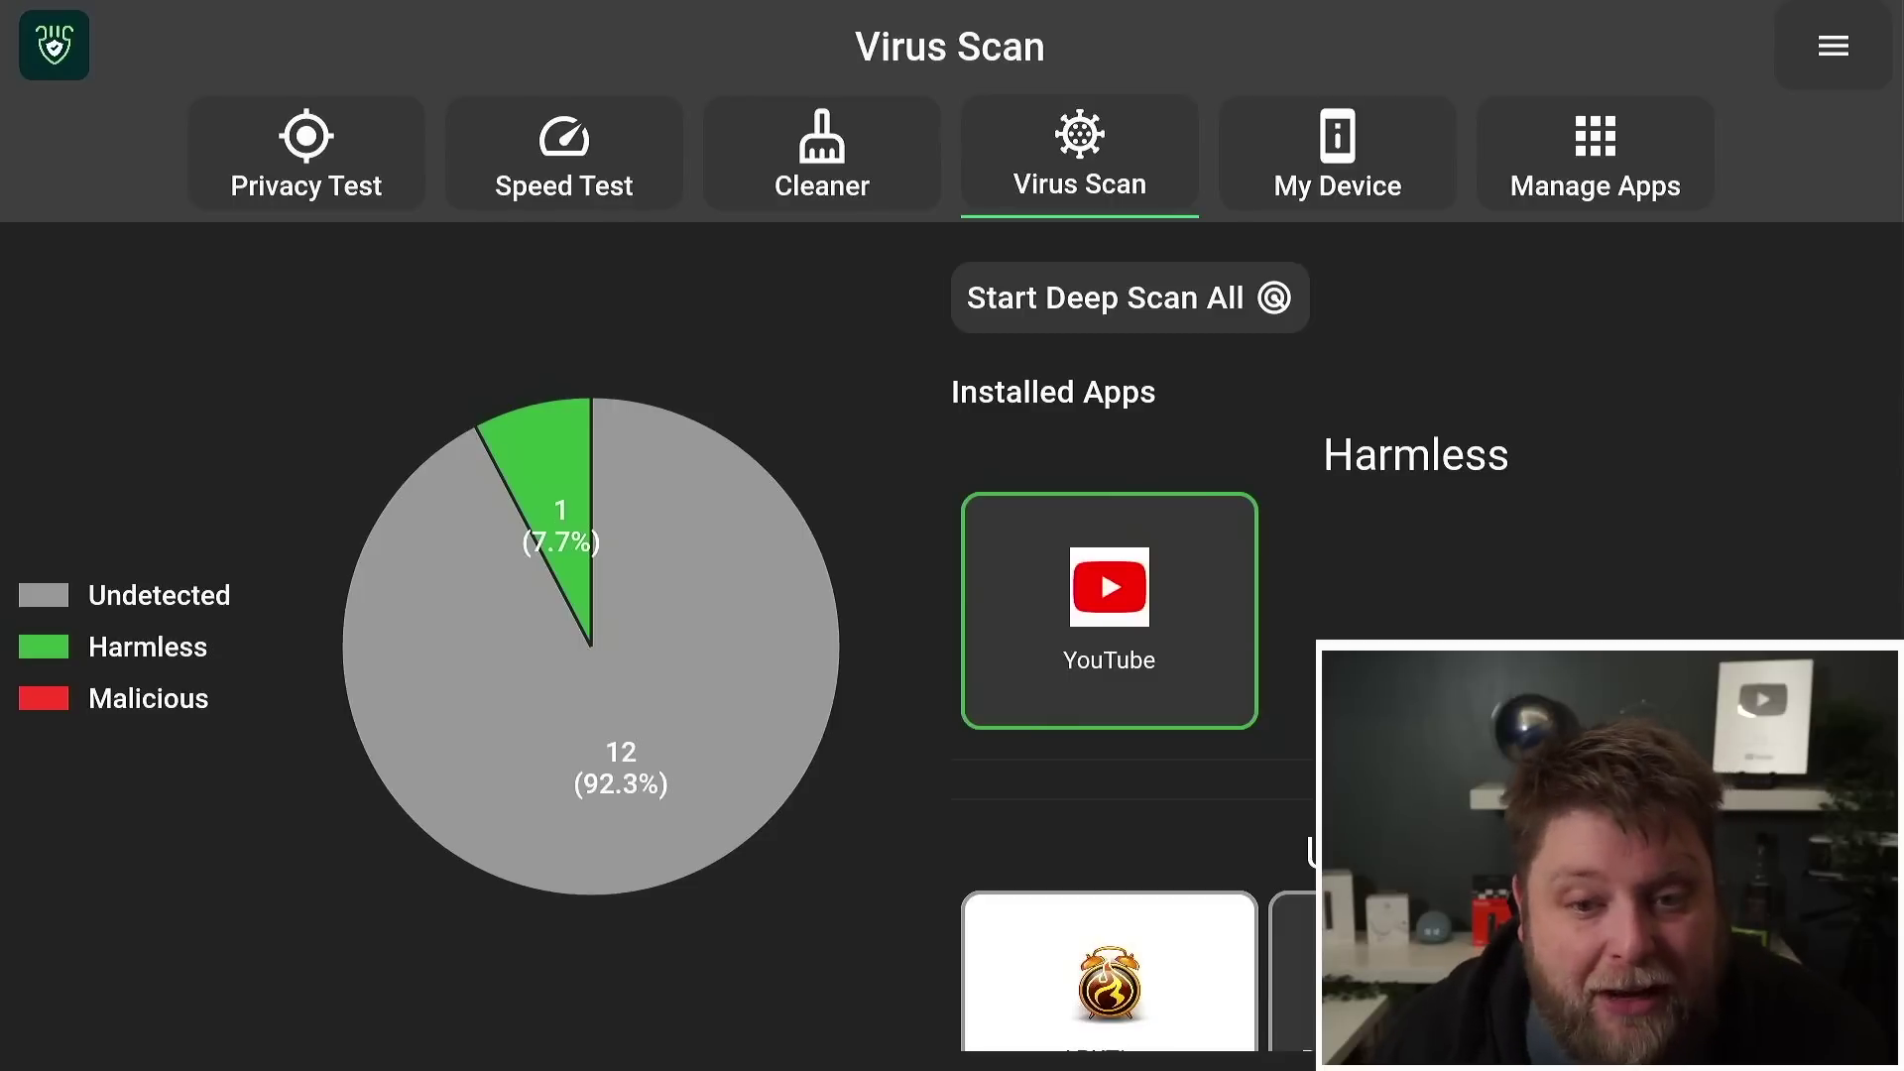
- Leave the scanned apps and open DefSquid's Privacy Test page
key("Up")
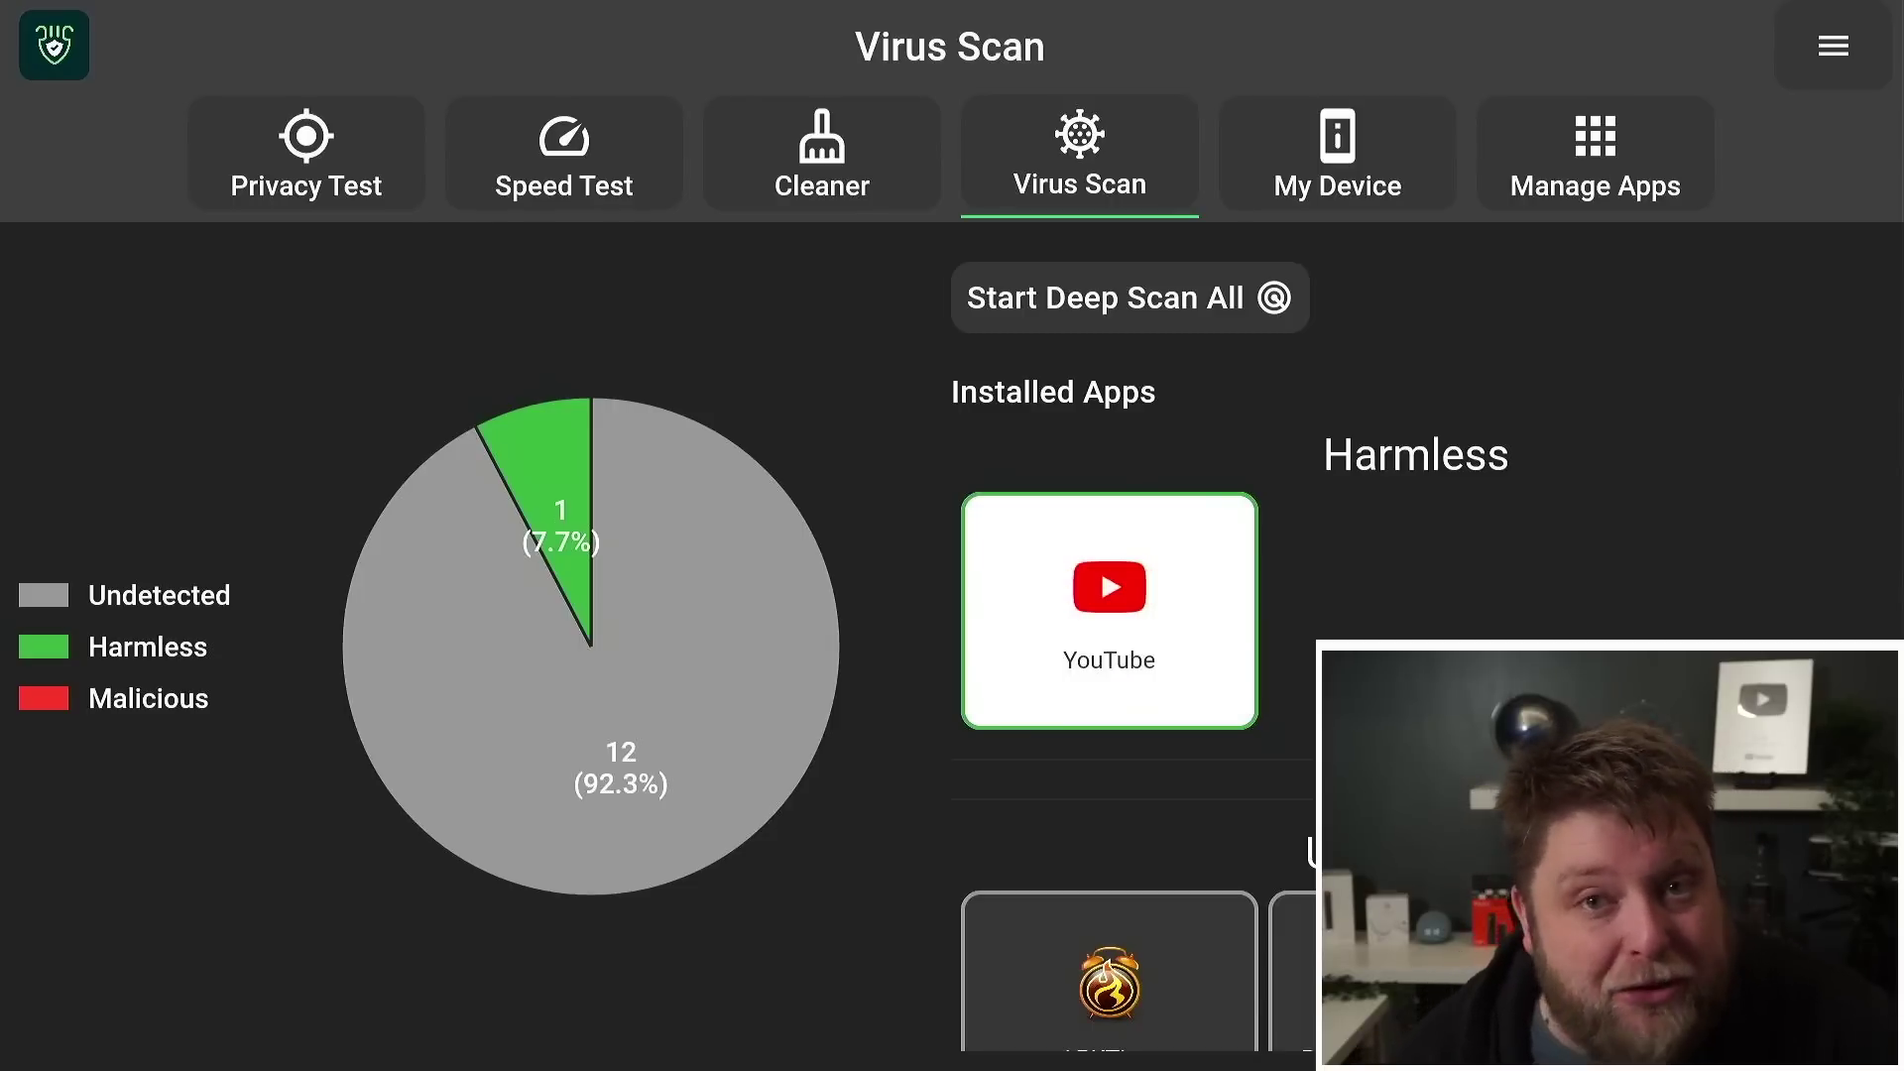
key("Up")
key("Left")
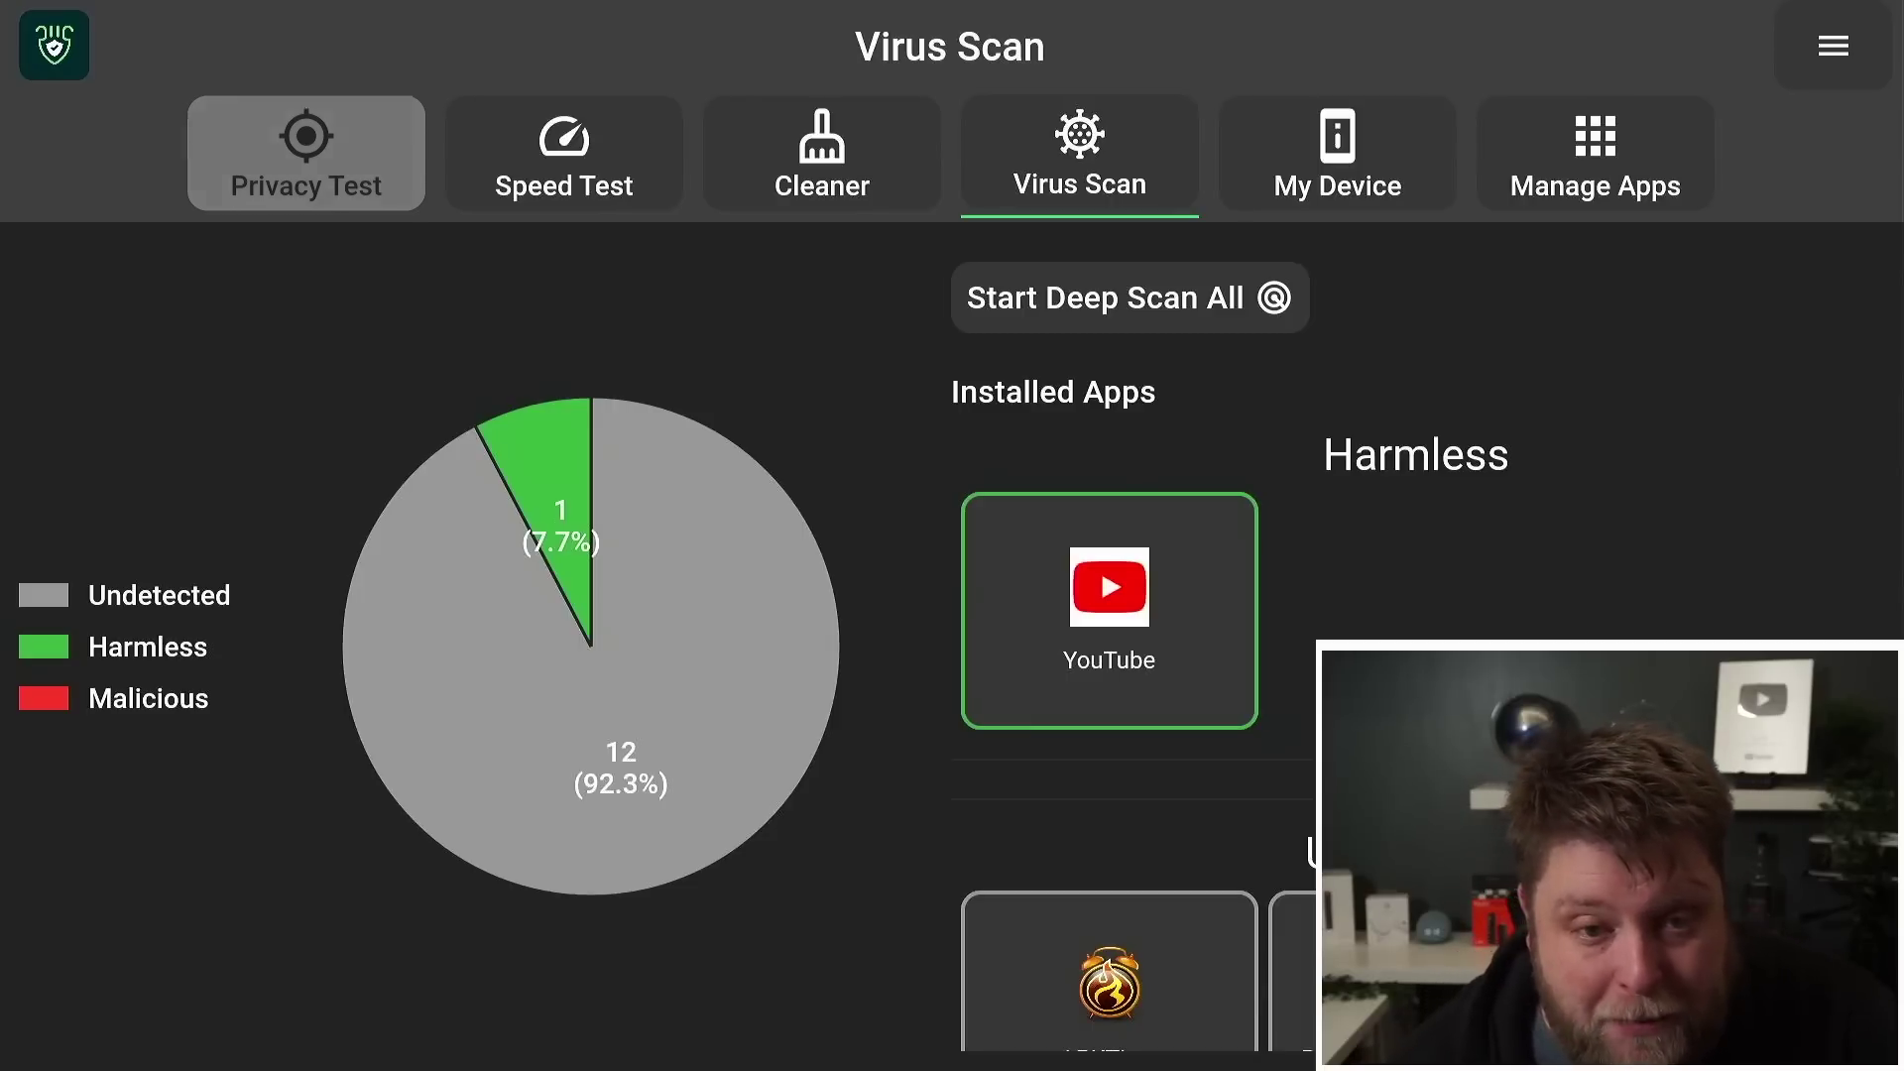
key("Return")
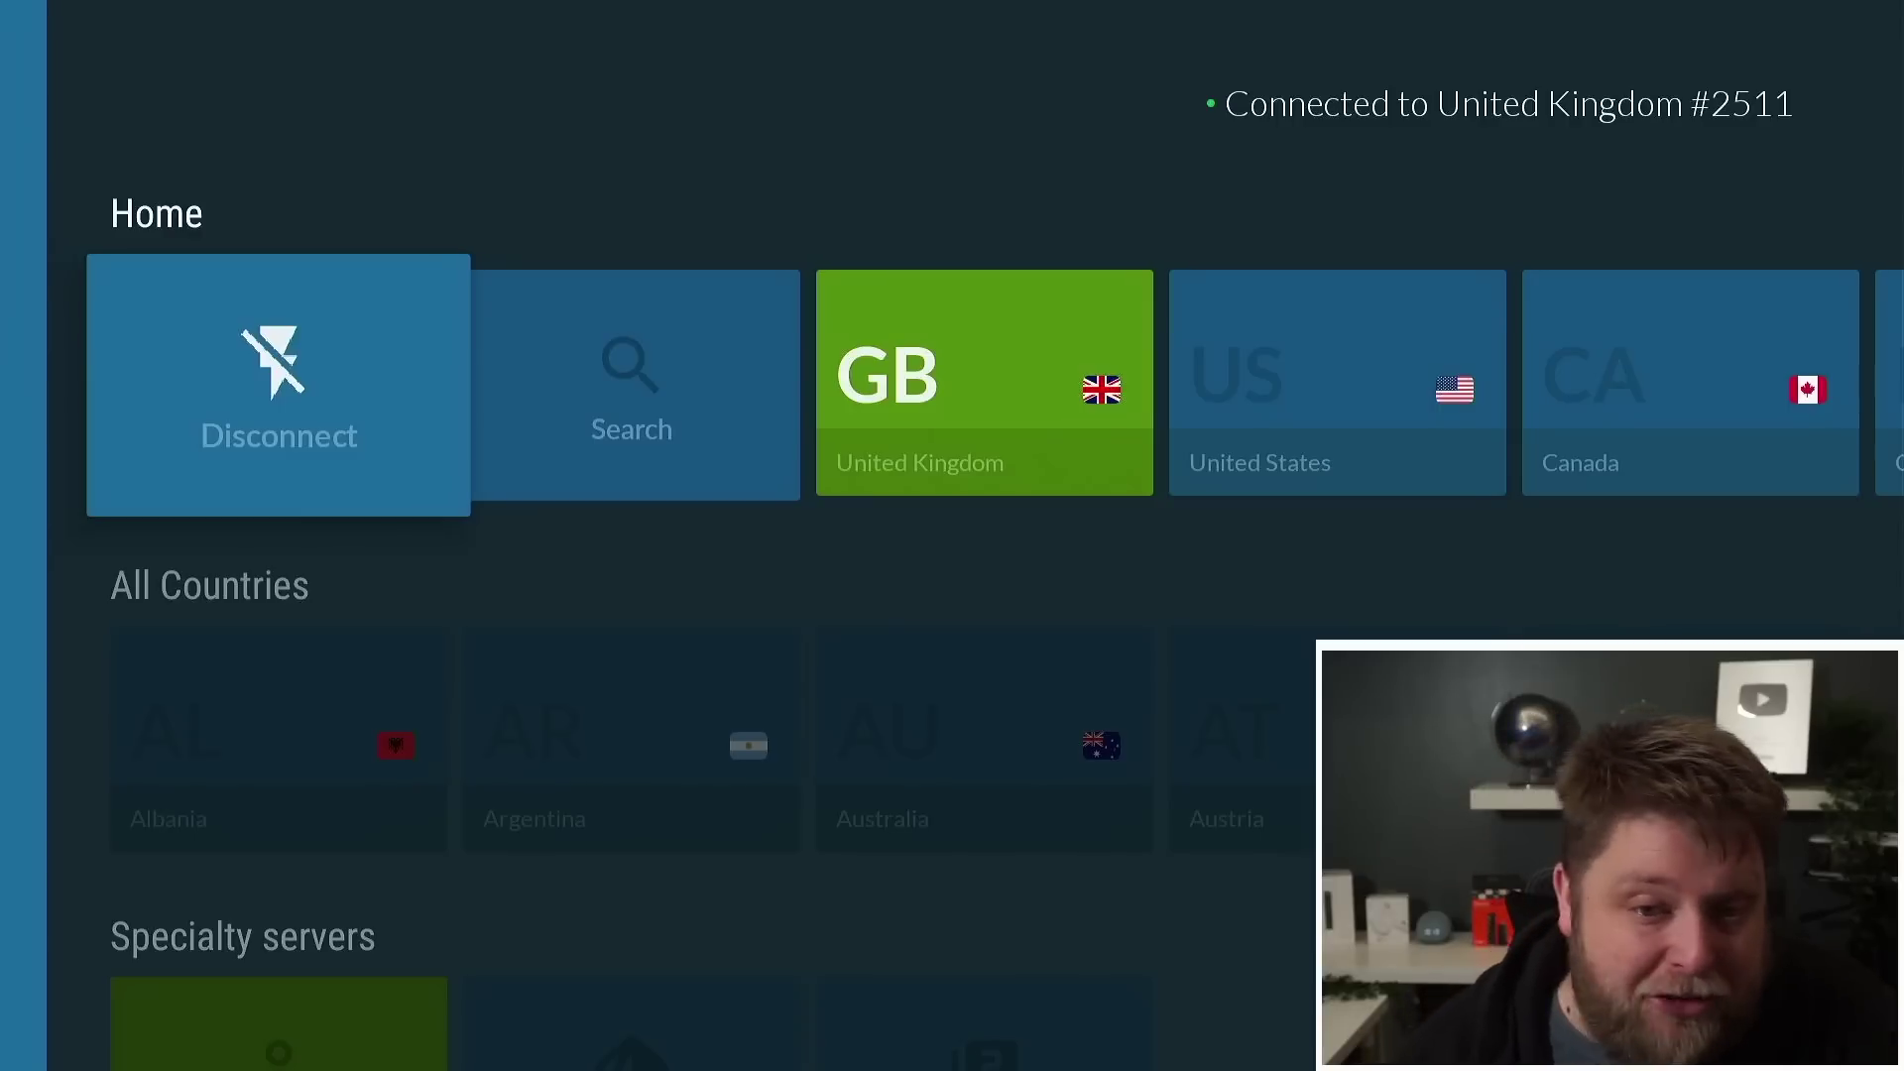
- Look through the VPN app's country servers as far as United States and return to the Fire TV home screen
key("Right")
key("Right")
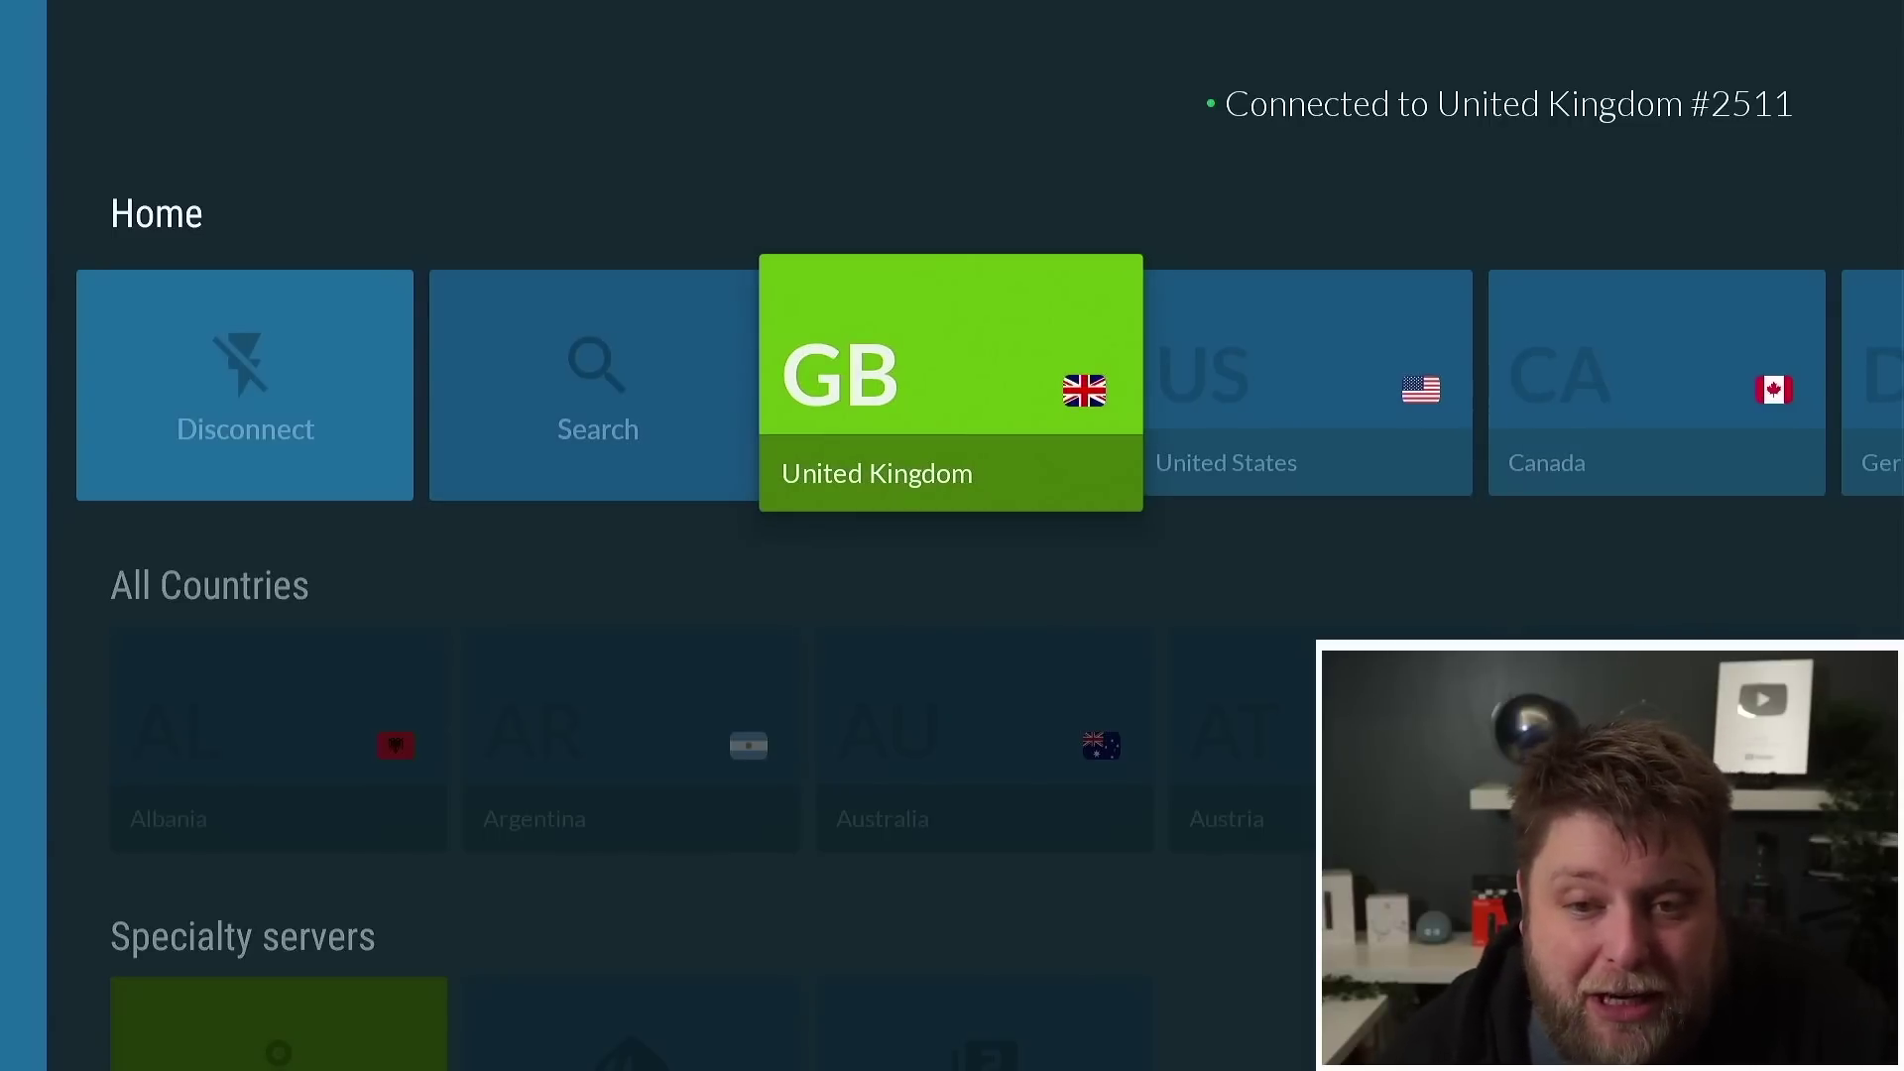
key("Right")
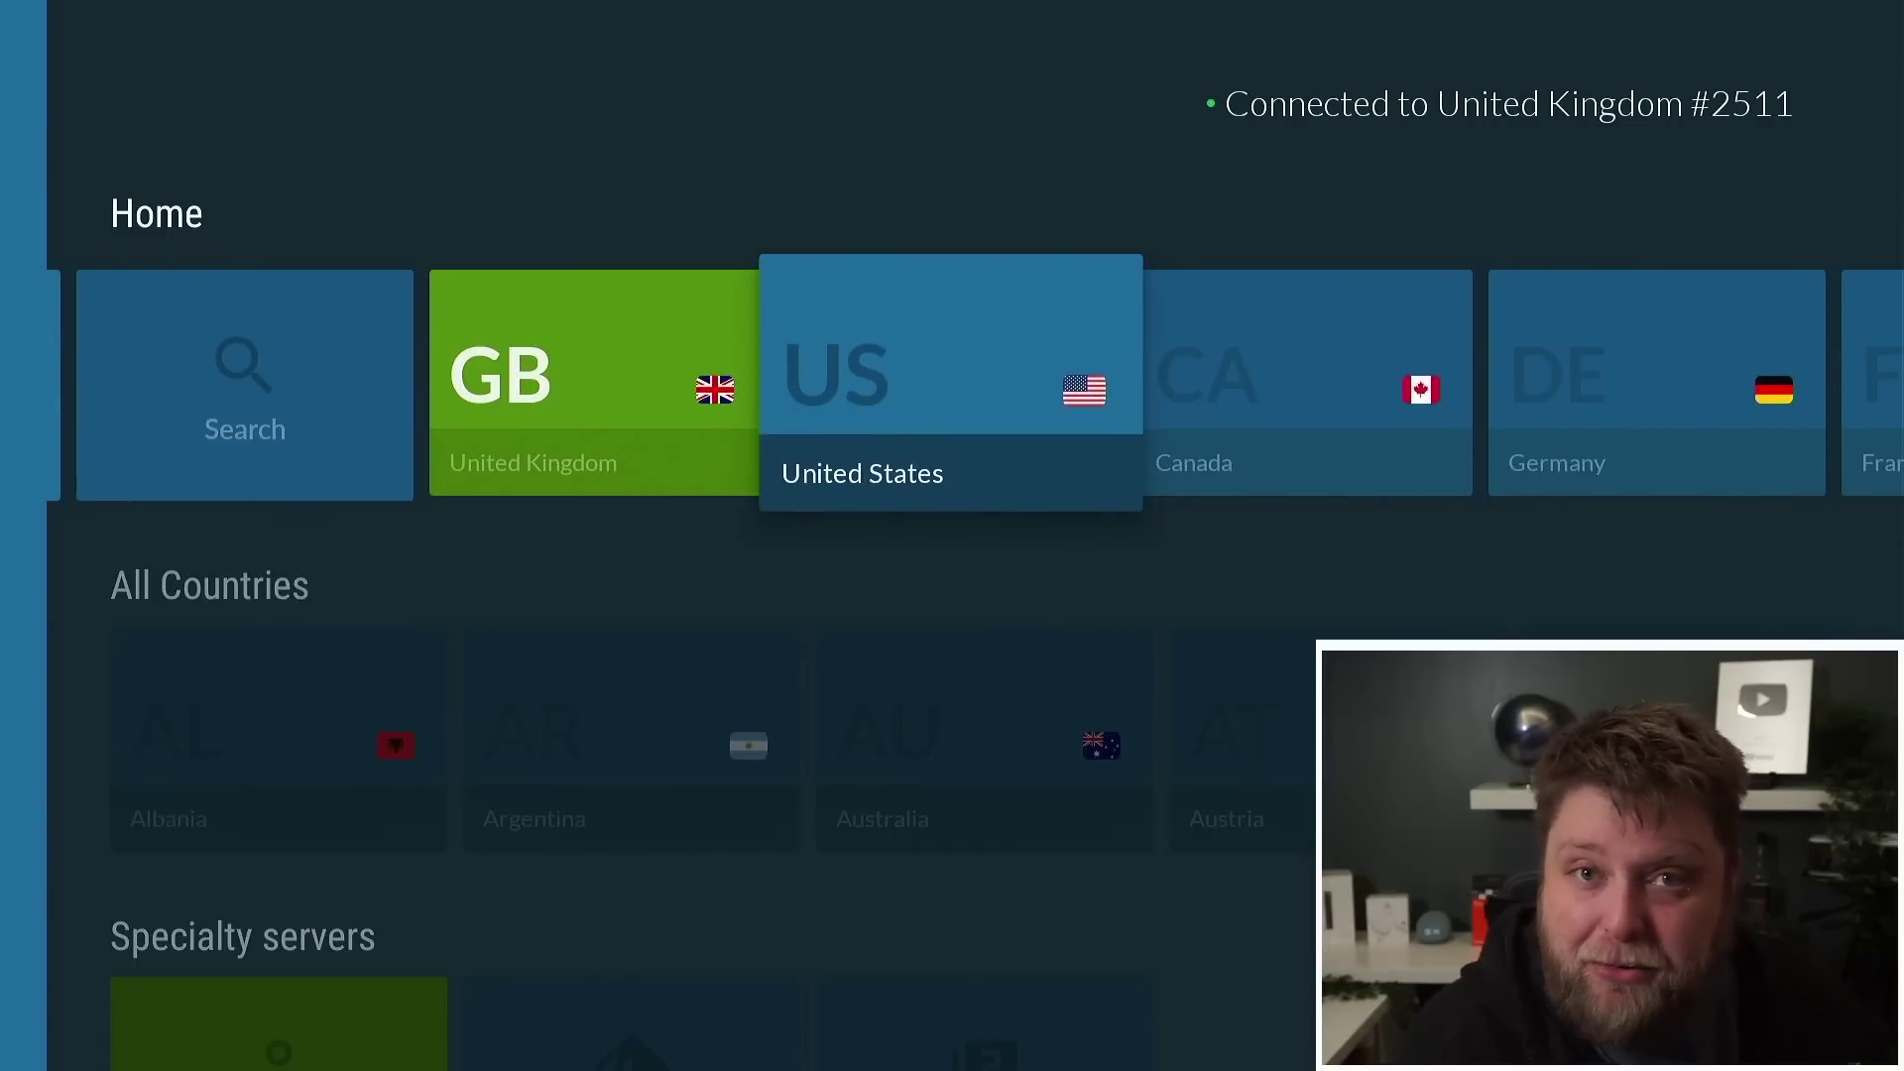
key("Home")
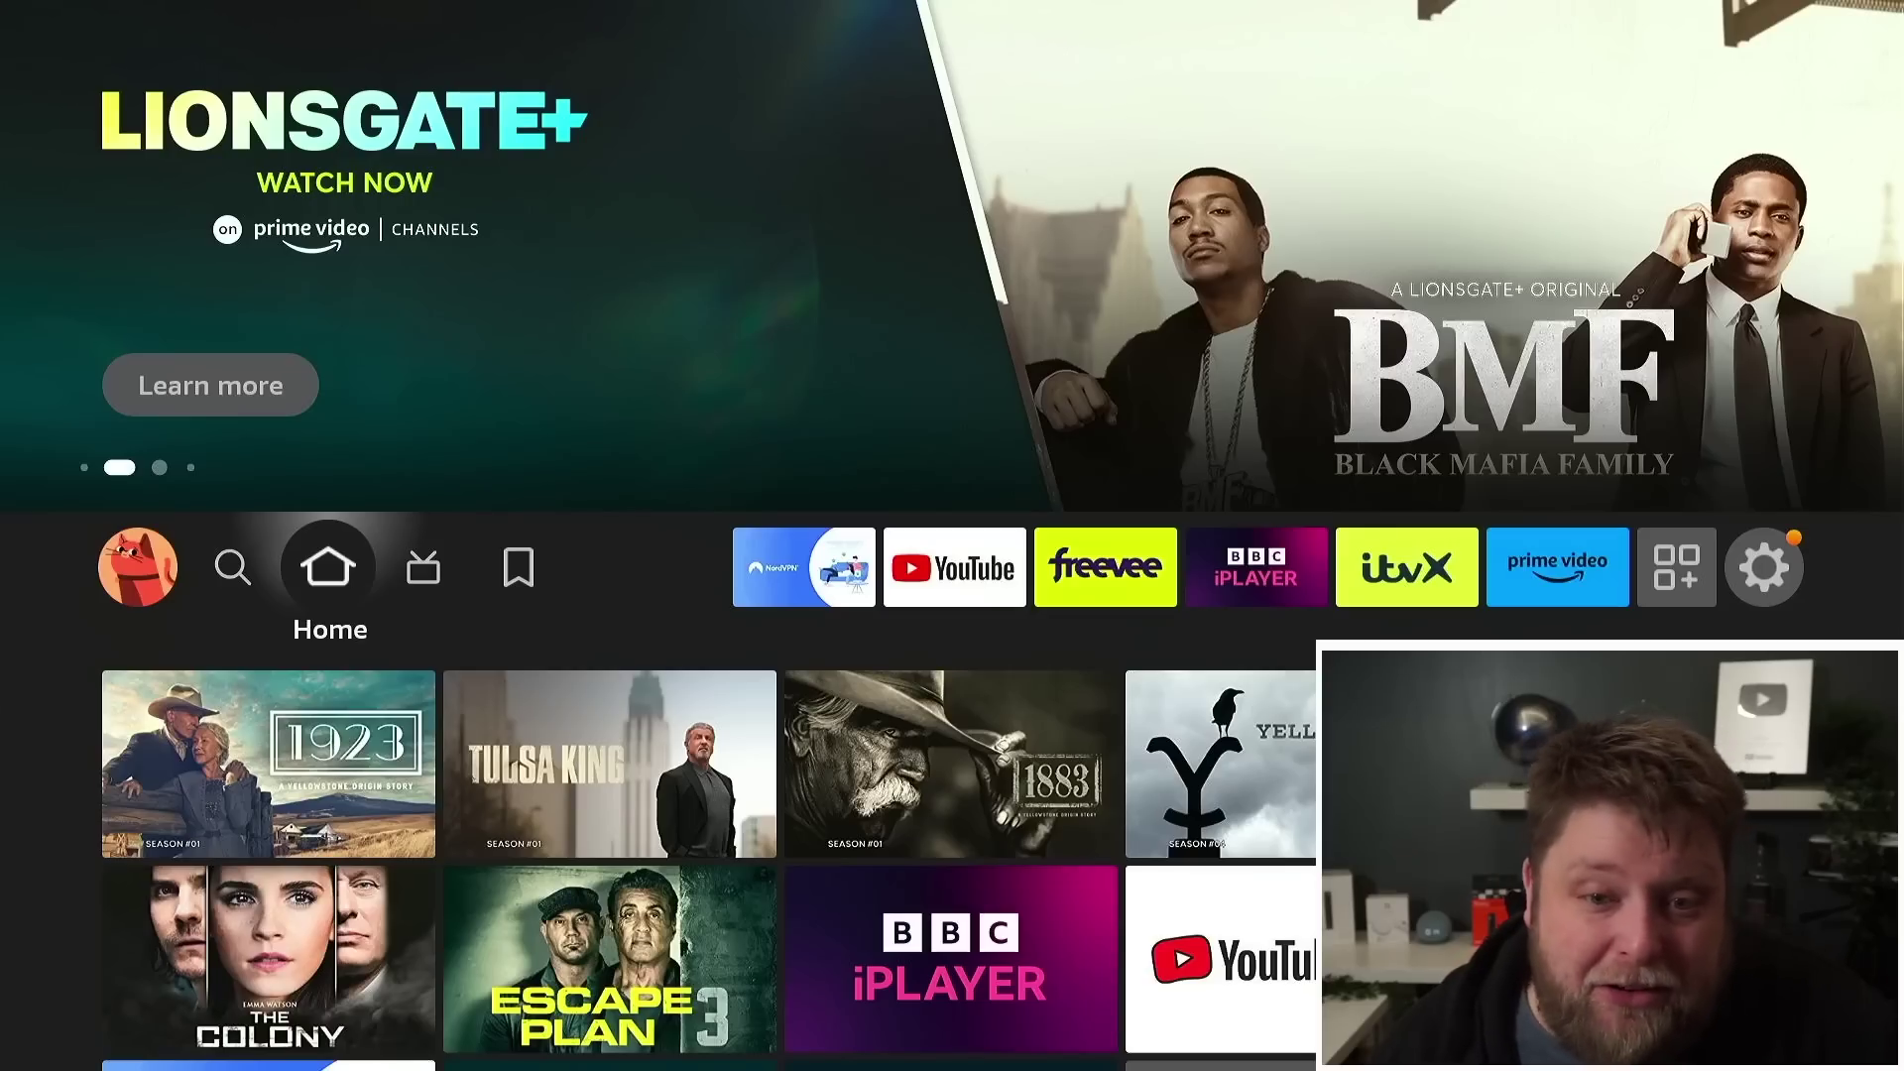